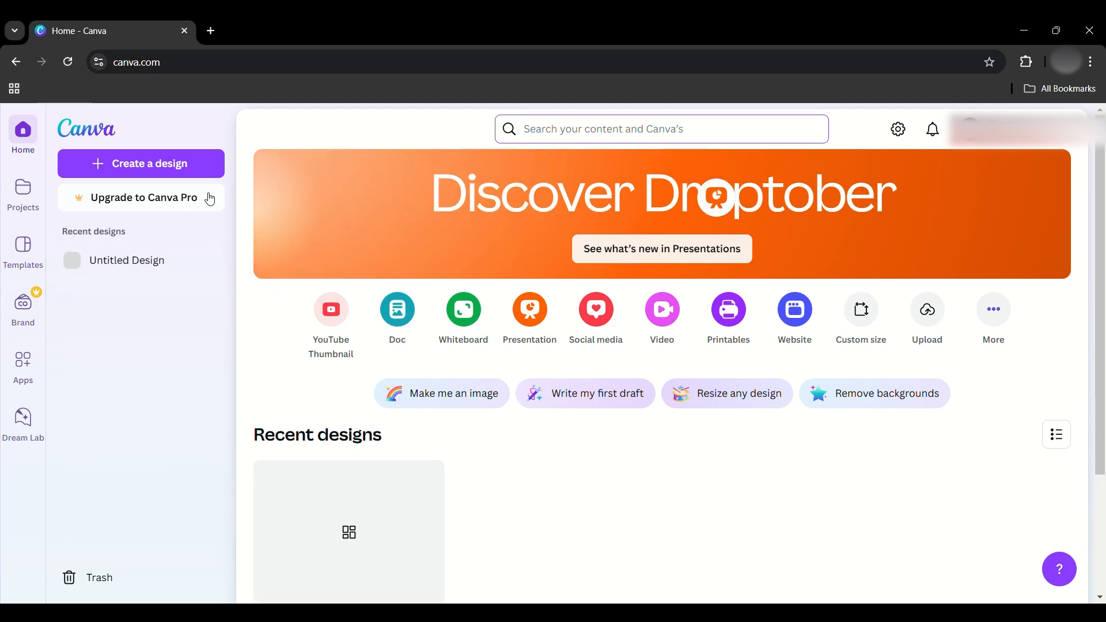
Create a new blank YouTube Thumbnail design, 1280 × 720 px, found with the search term "Youtube thumbnail".
click(159, 168)
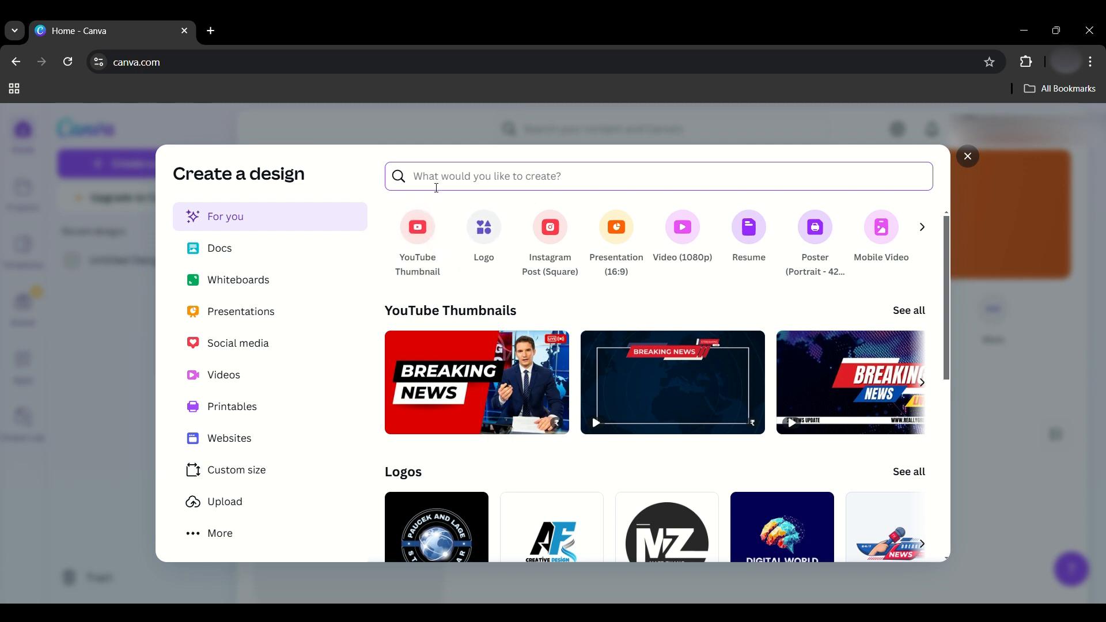
text(Youtube thumbnail)
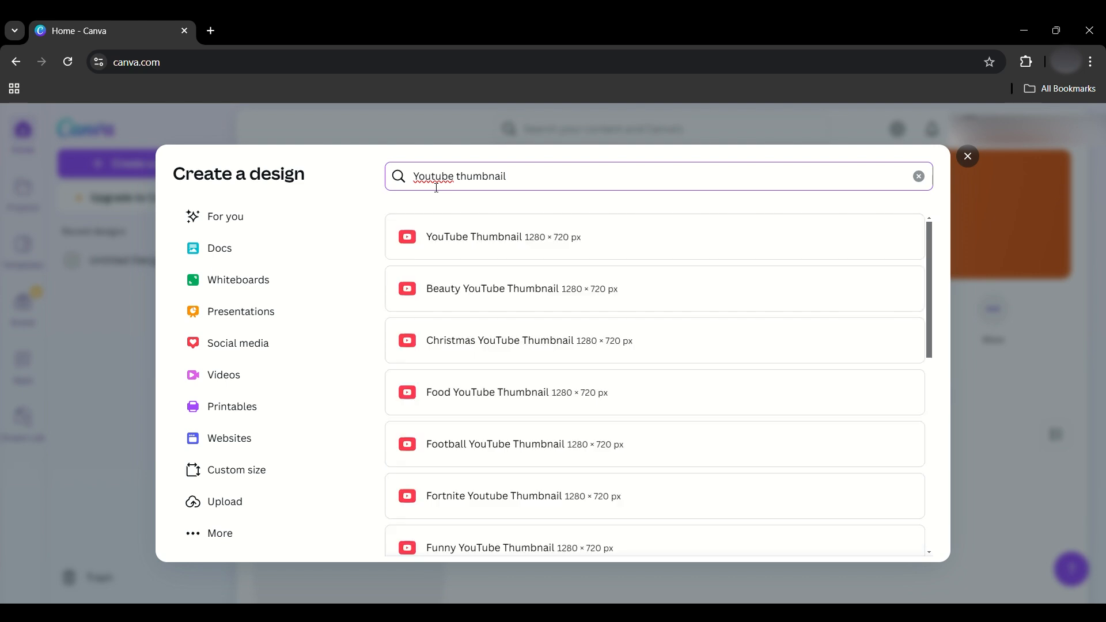
click(525, 244)
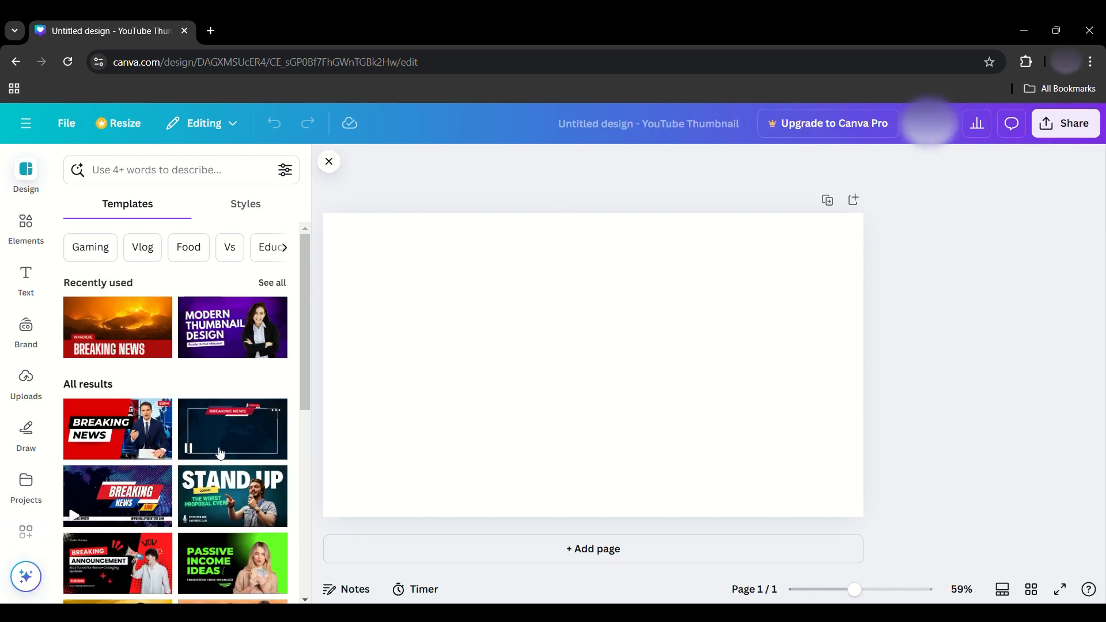
Apply the Red Minimalist Breaking News Announcement template and replace the word BREAKING in its title with LATEST.
scroll(230, 465, down, 4)
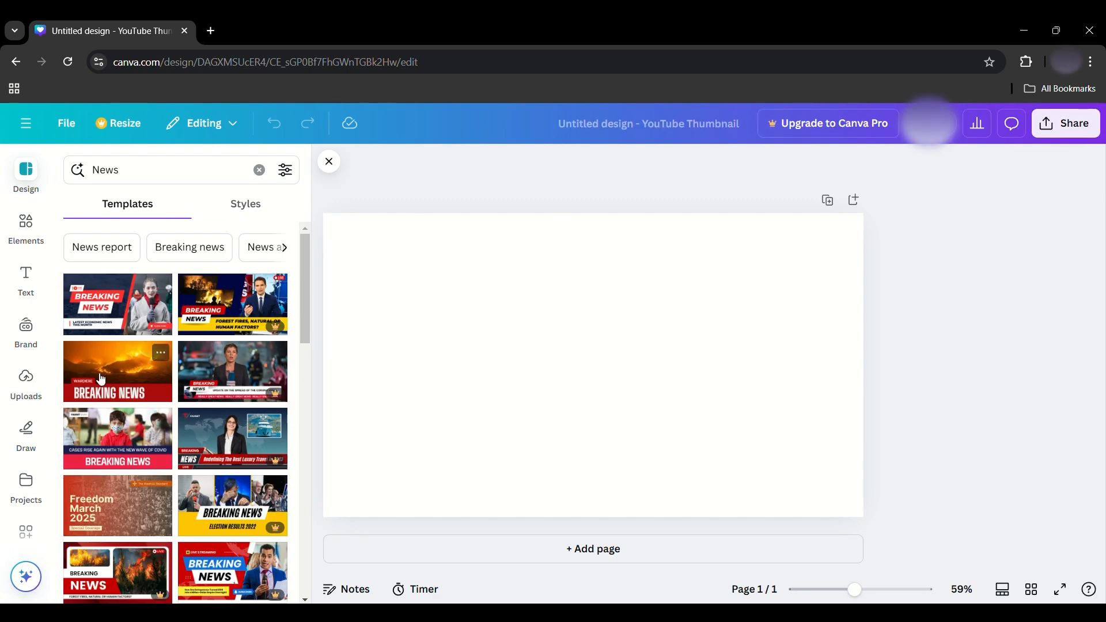
click(101, 378)
double_click(540, 494)
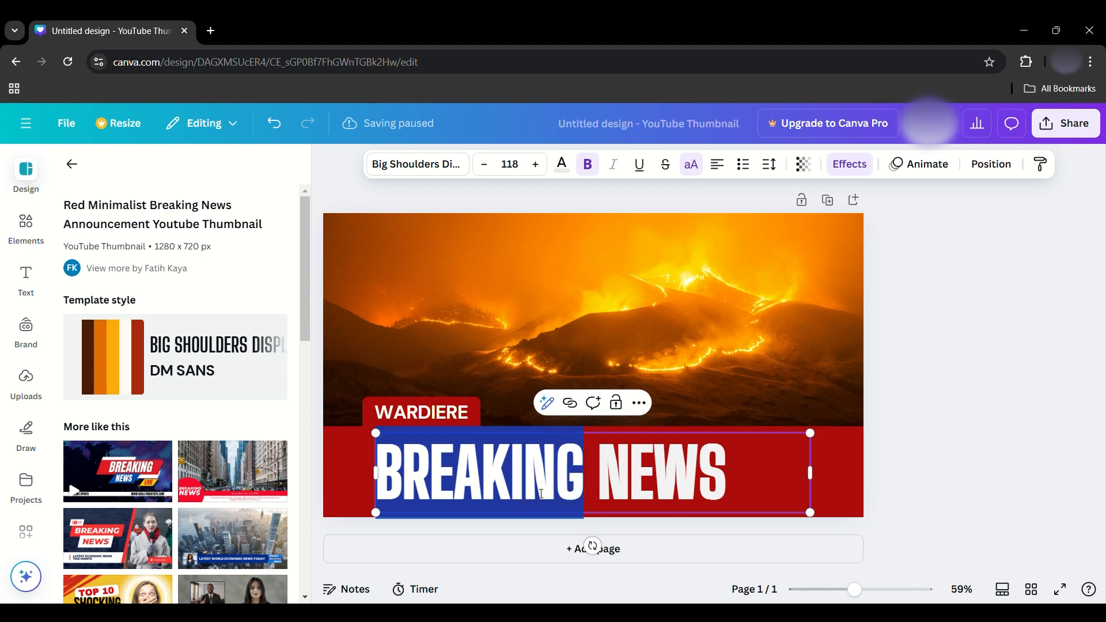
text(LATEST)
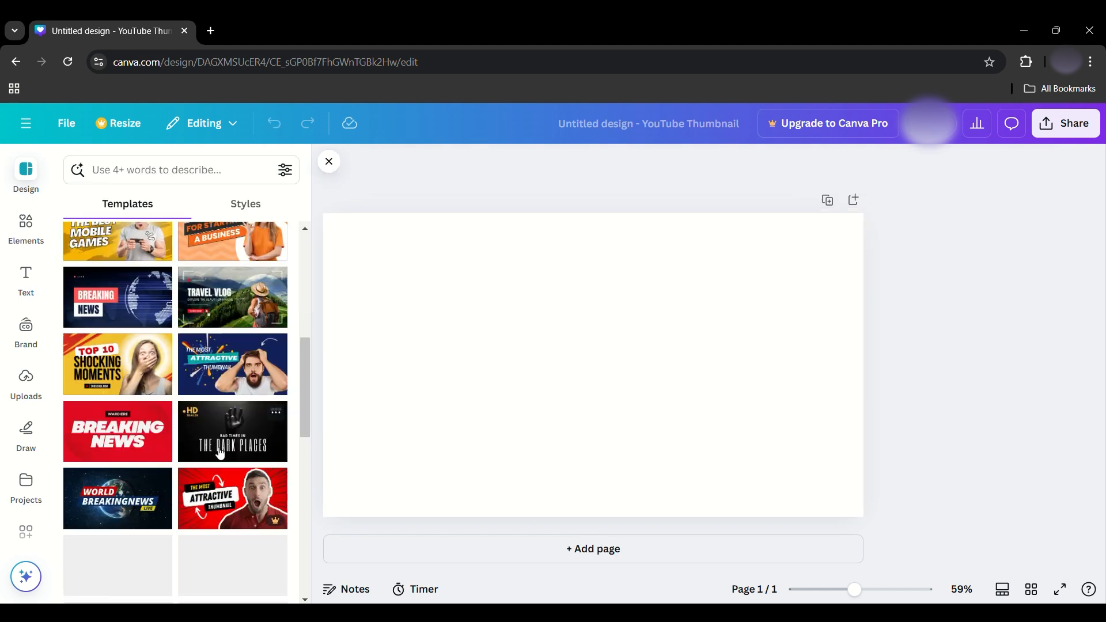
Browse the thumbnail templates, search them for "News" and apply the red Breaking News template with the burning hills.
scroll(221, 454, down, 4)
scroll(221, 453, down, 5)
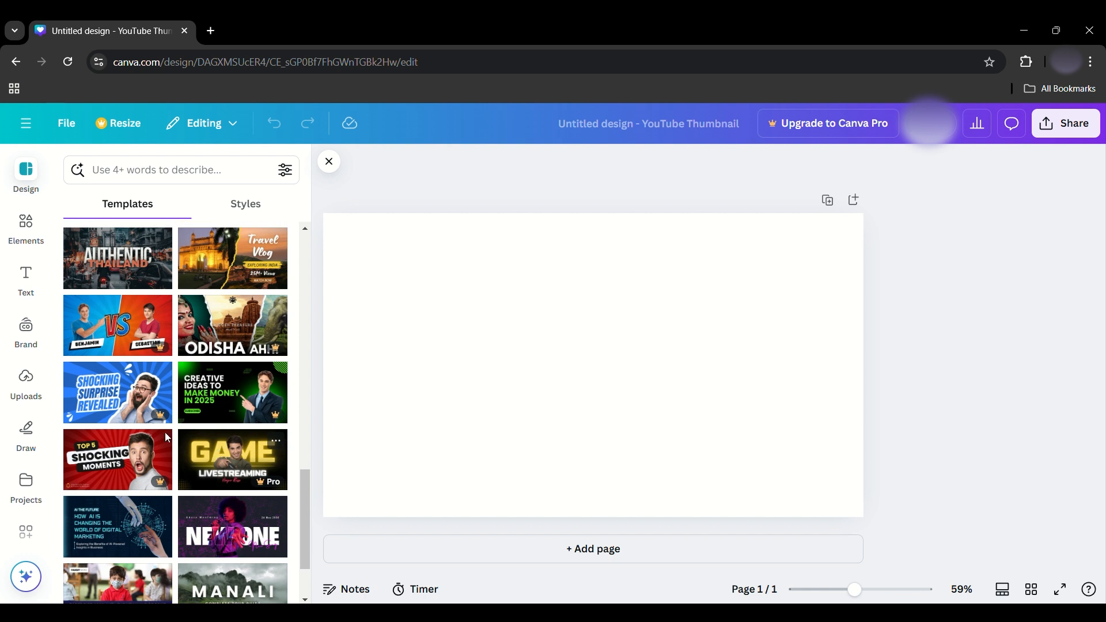
click(161, 176)
text(N)
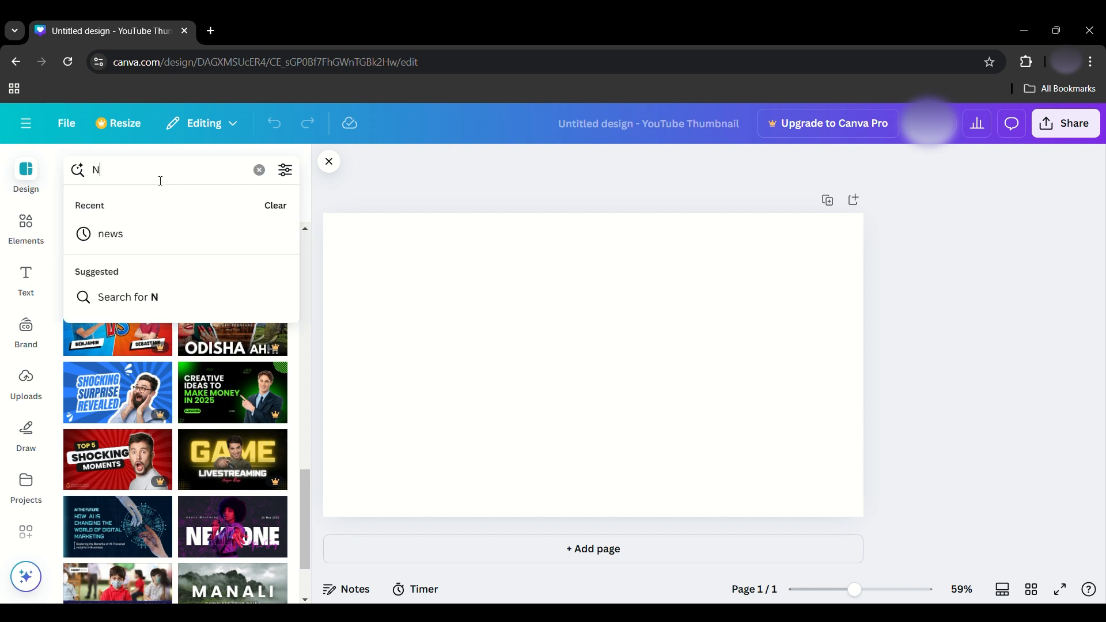
text(ews)
key(Return)
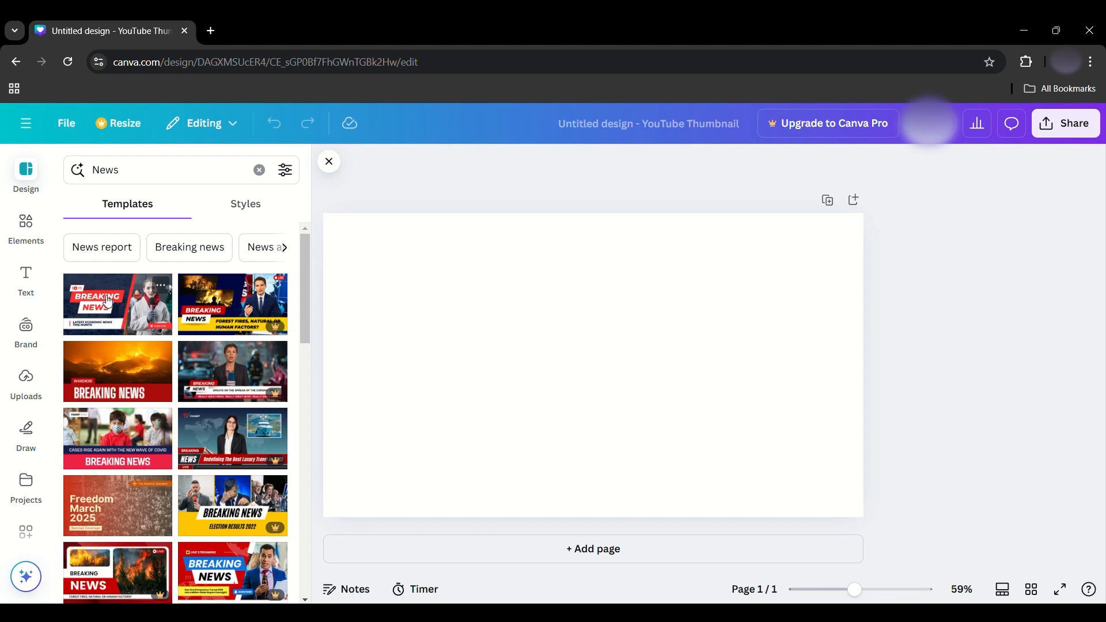
click(102, 380)
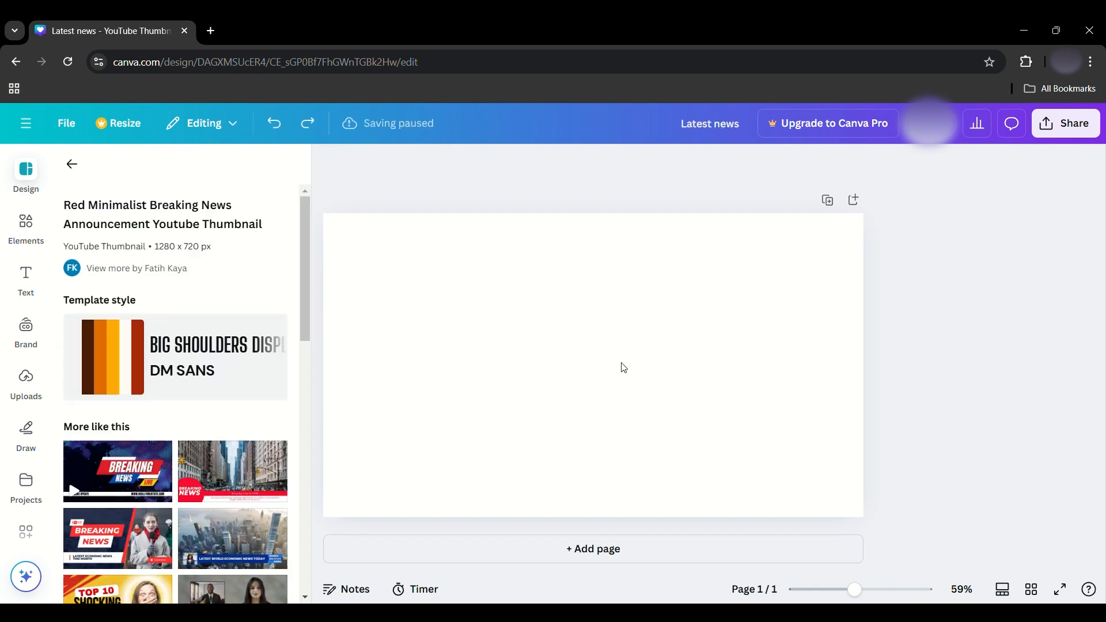
Browse the element library, search it for "emoji", and clear the search to look through the element categories.
click(623, 367)
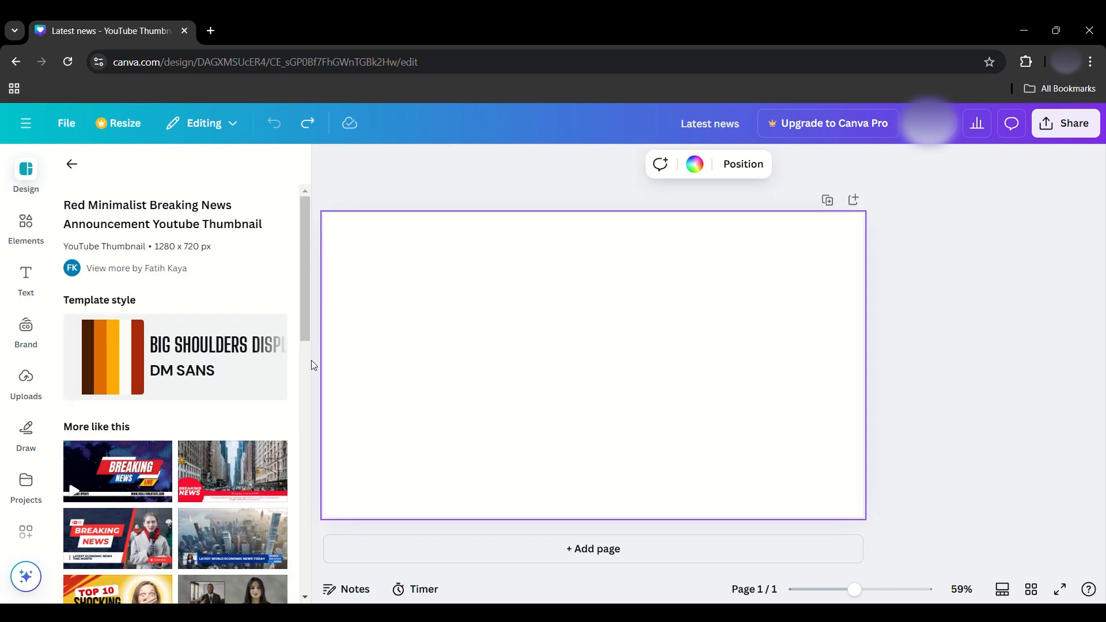
scroll(204, 436, down, 3)
scroll(207, 442, up, 3)
click(31, 223)
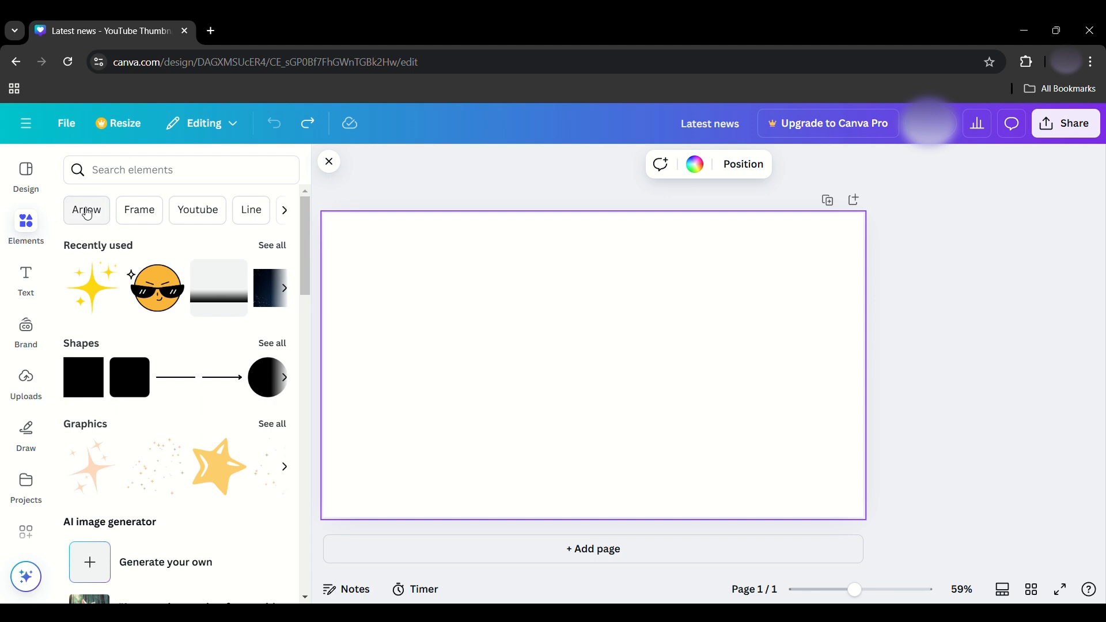
scroll(87, 214, down, 5)
click(155, 170)
text(emoji)
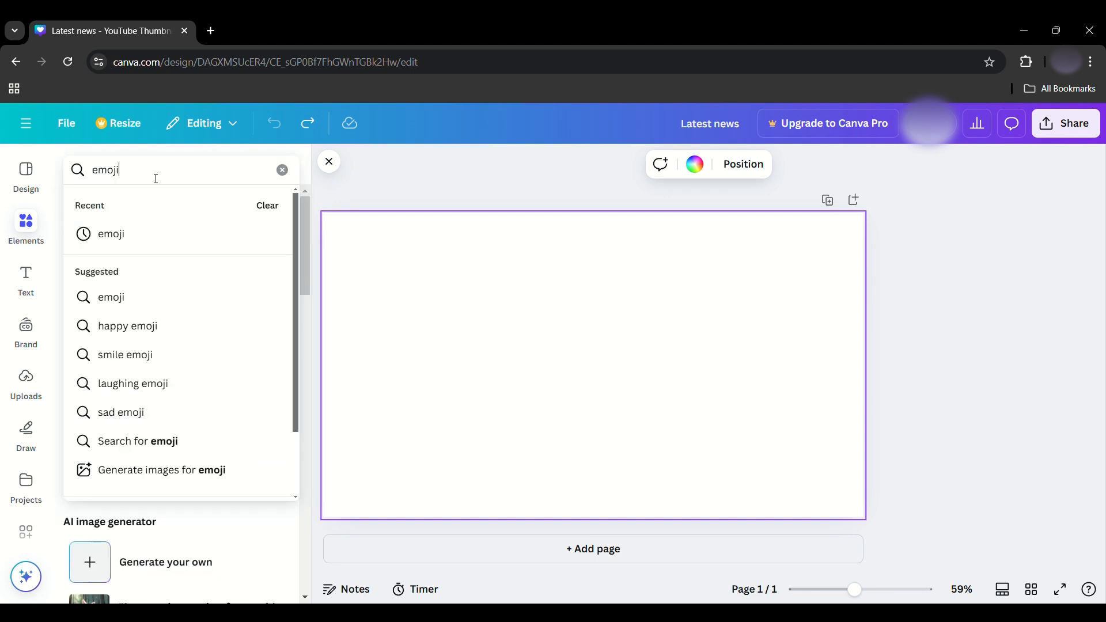
key(Return)
click(259, 170)
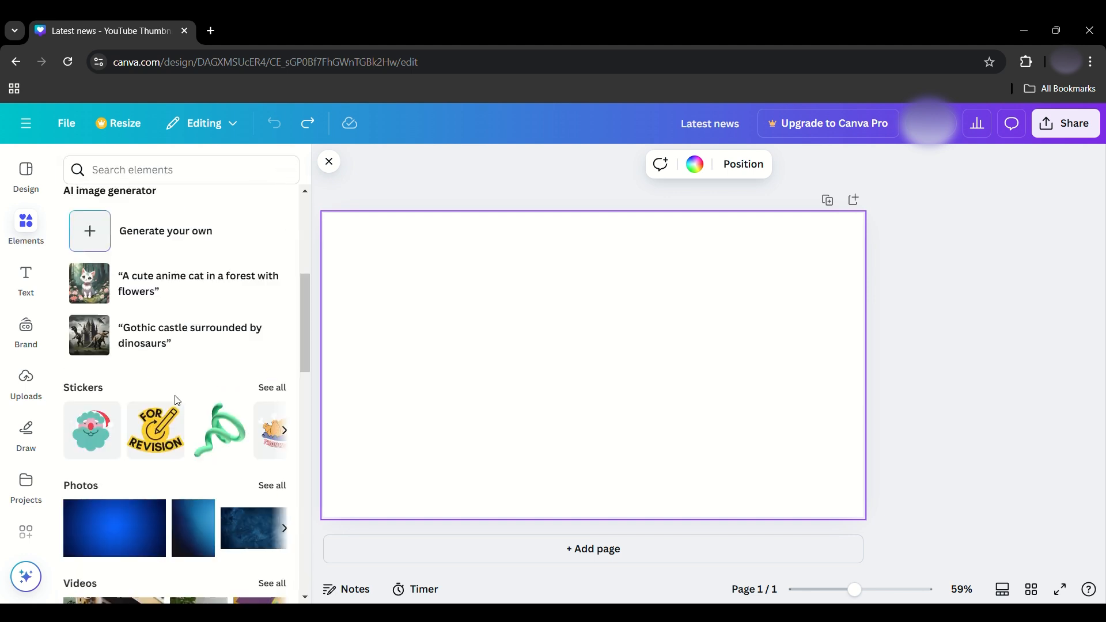
scroll(174, 395, down, 4)
Add a heading and a subheading to the blank page and rewrite the heading's text to start with "This".
click(26, 278)
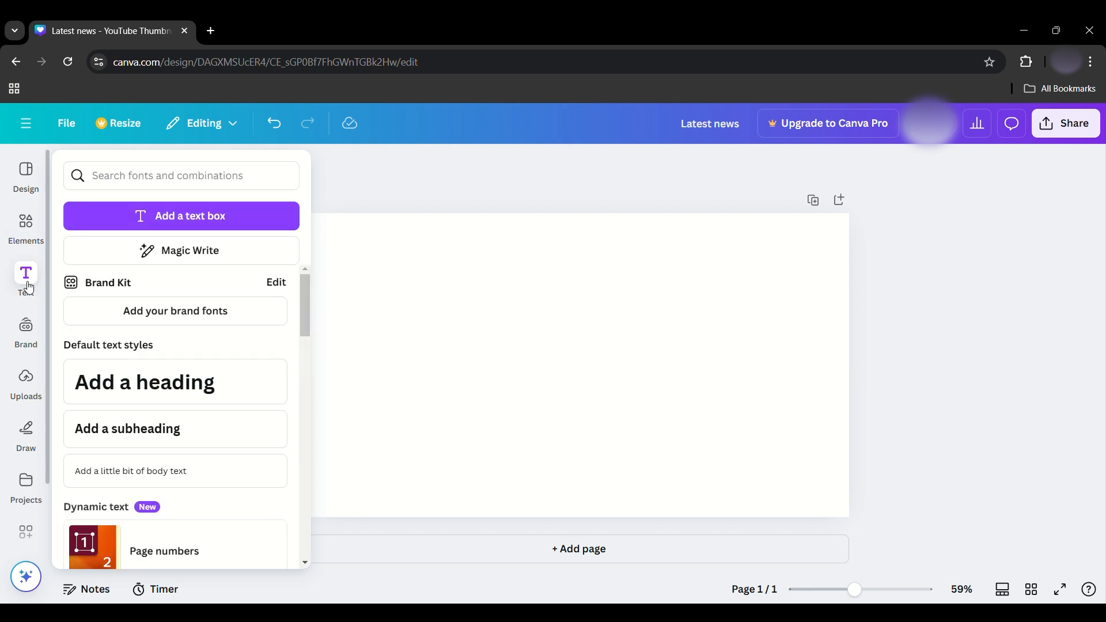
click(194, 382)
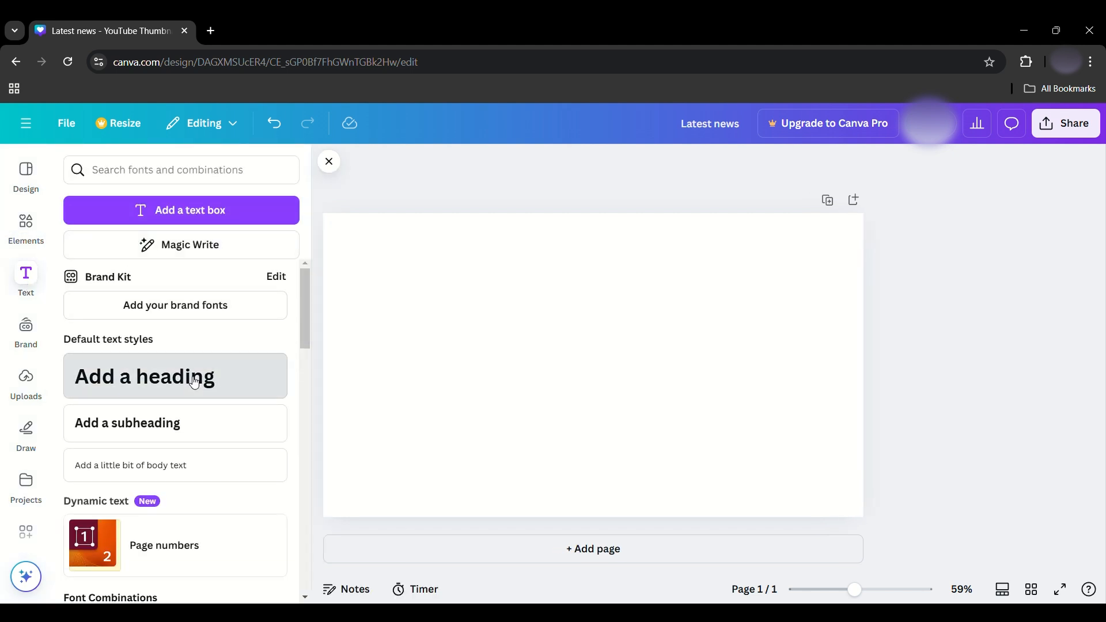
click(186, 425)
click(518, 368)
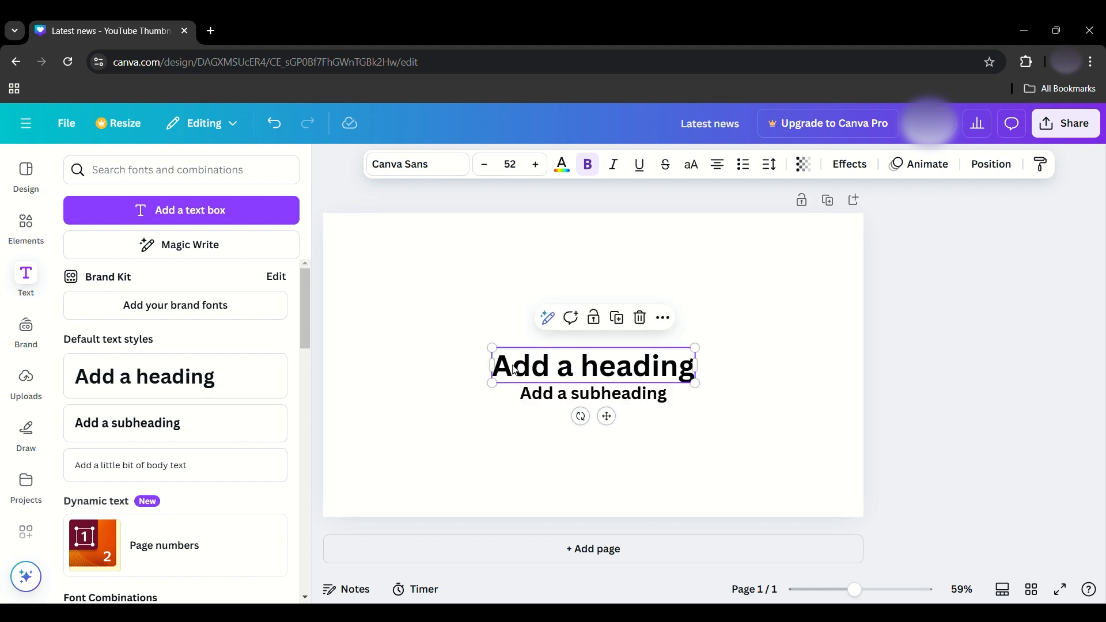
drag(492, 366, 518, 367)
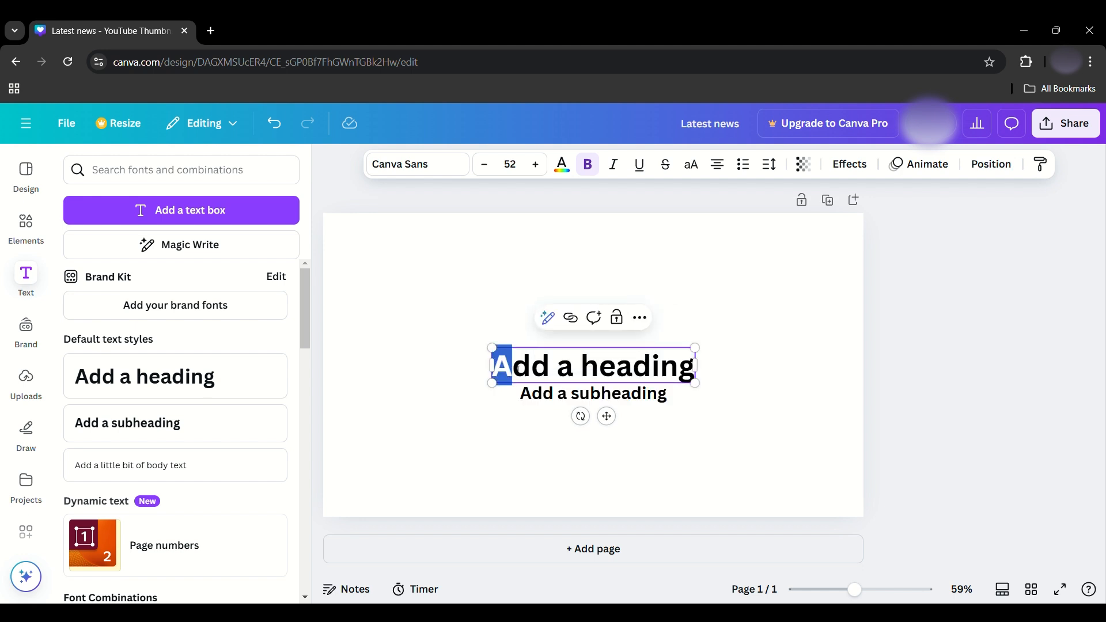
text(This i)
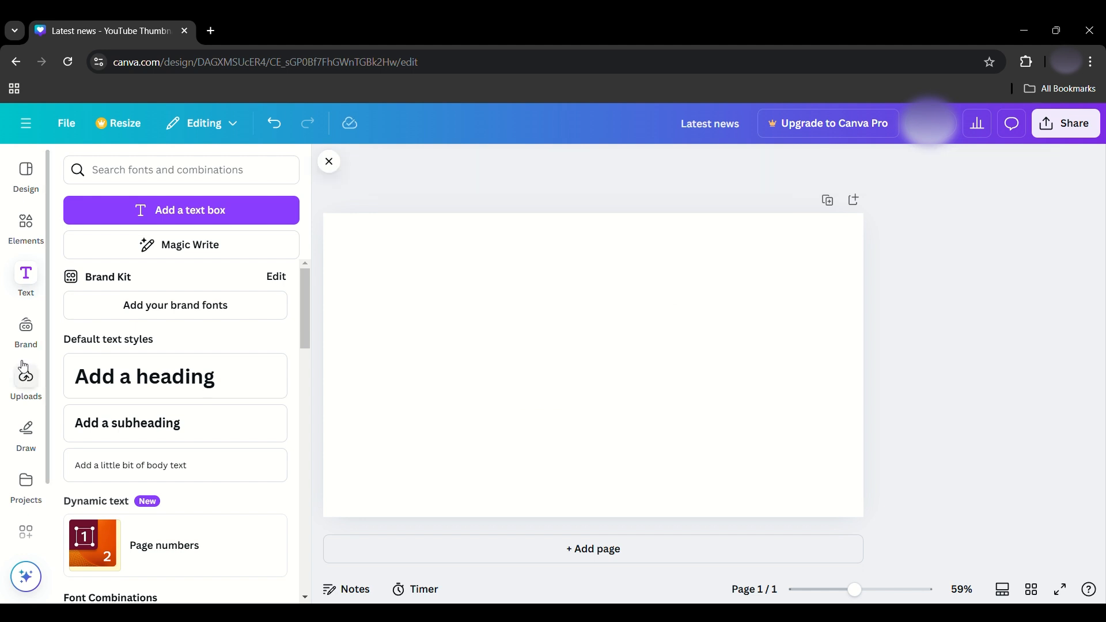
View the uploaded images and return to the element library.
click(23, 378)
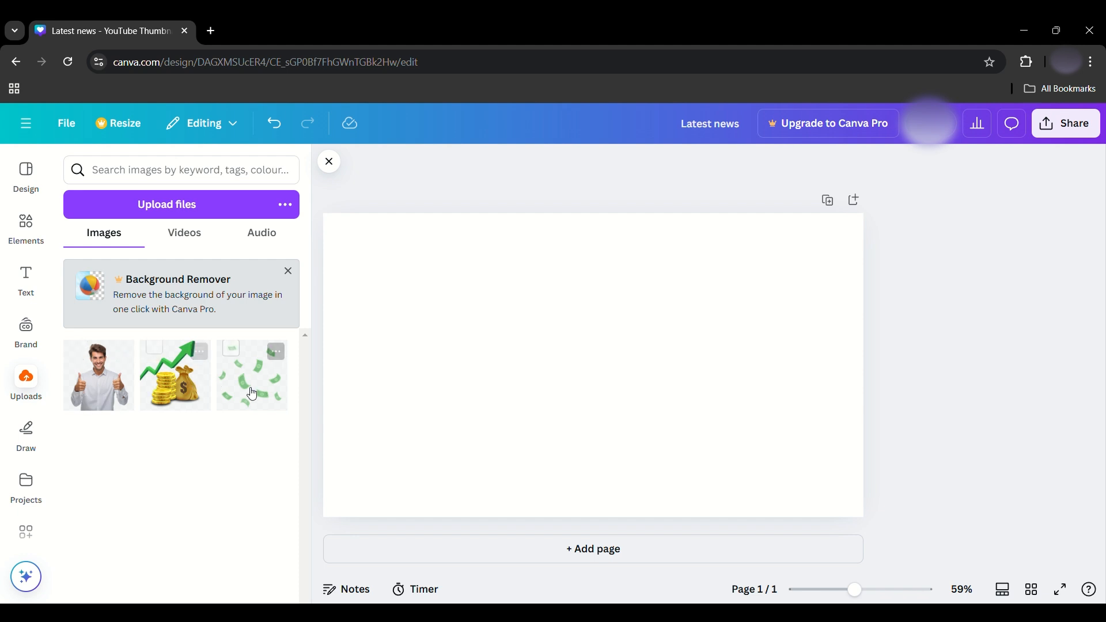
click(26, 227)
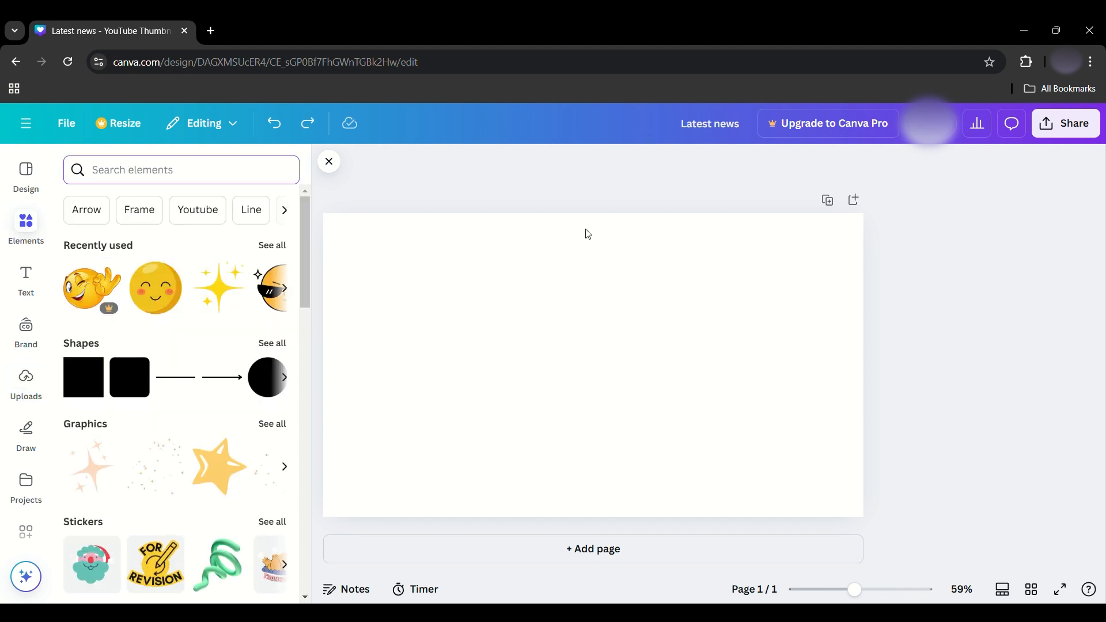
Set the page background to the default black-to-gold gradient.
click(647, 393)
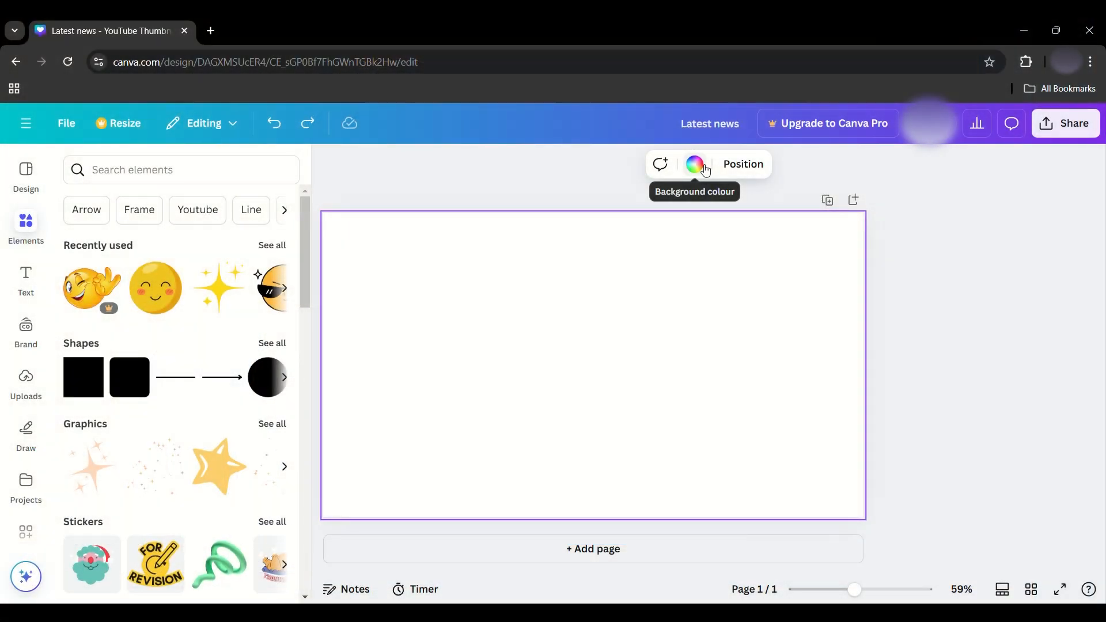
click(704, 168)
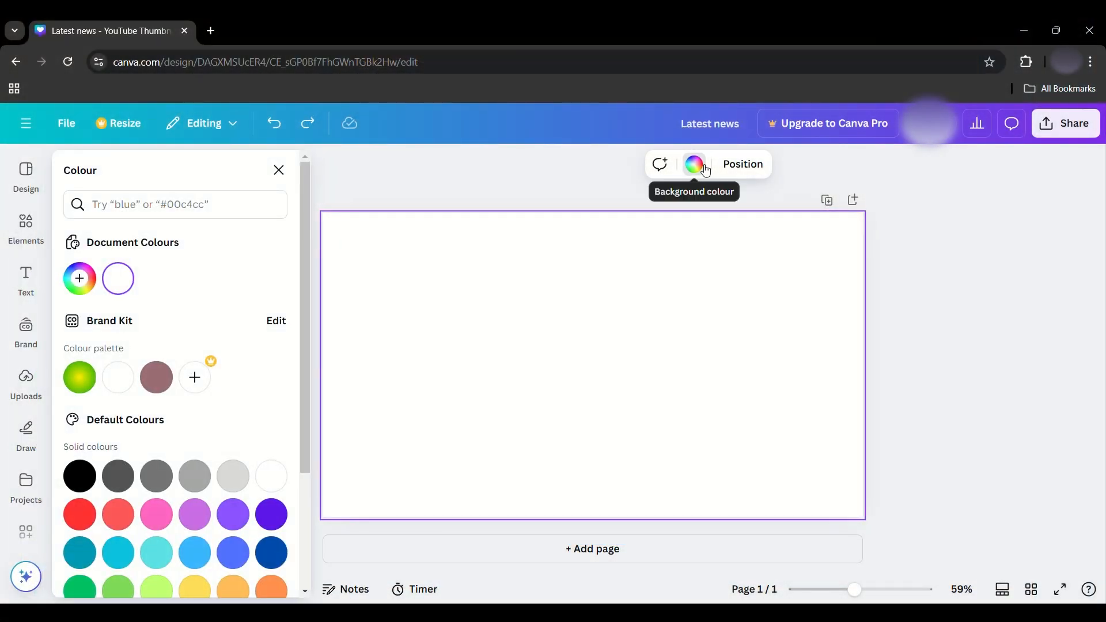
scroll(253, 532, down, 3)
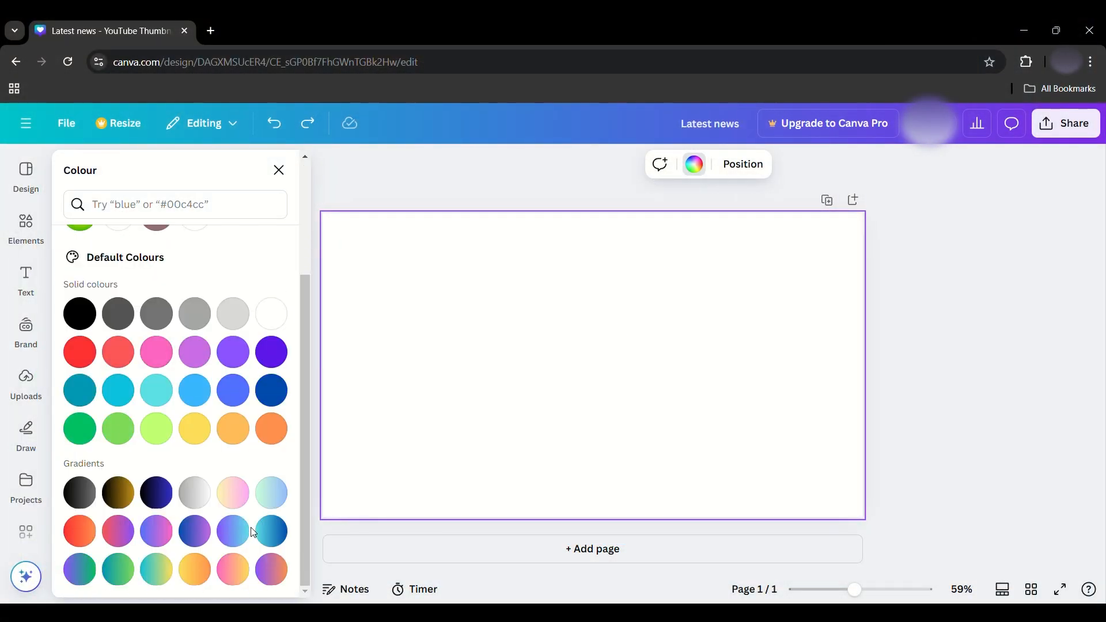
click(118, 492)
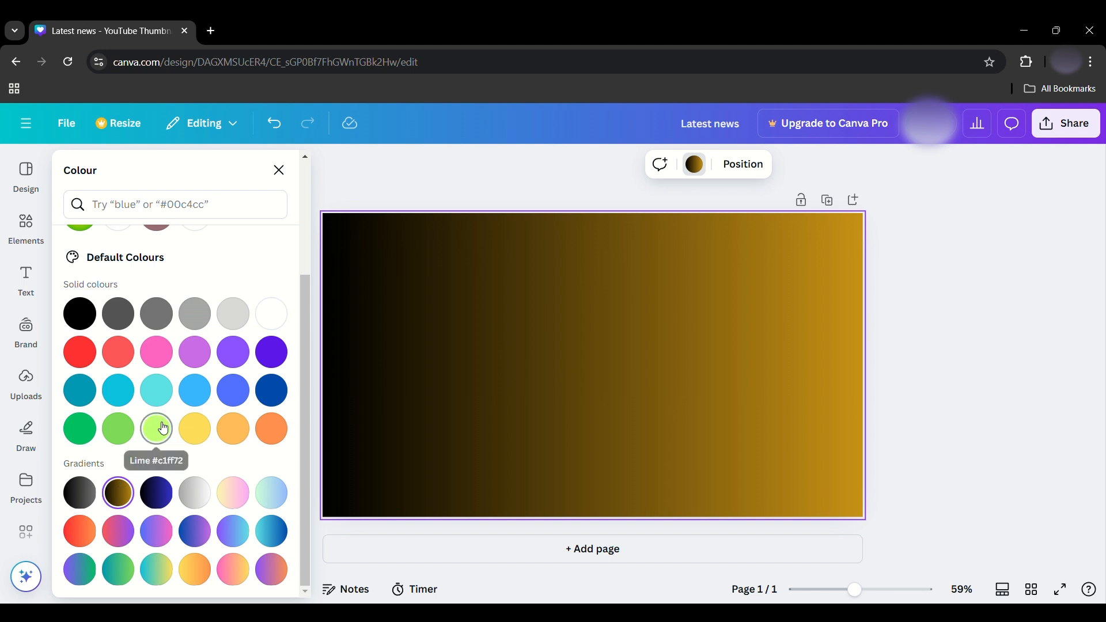
Change the page background to a custom solid yellow-green, #D4FF00.
scroll(162, 428, up, 3)
click(79, 266)
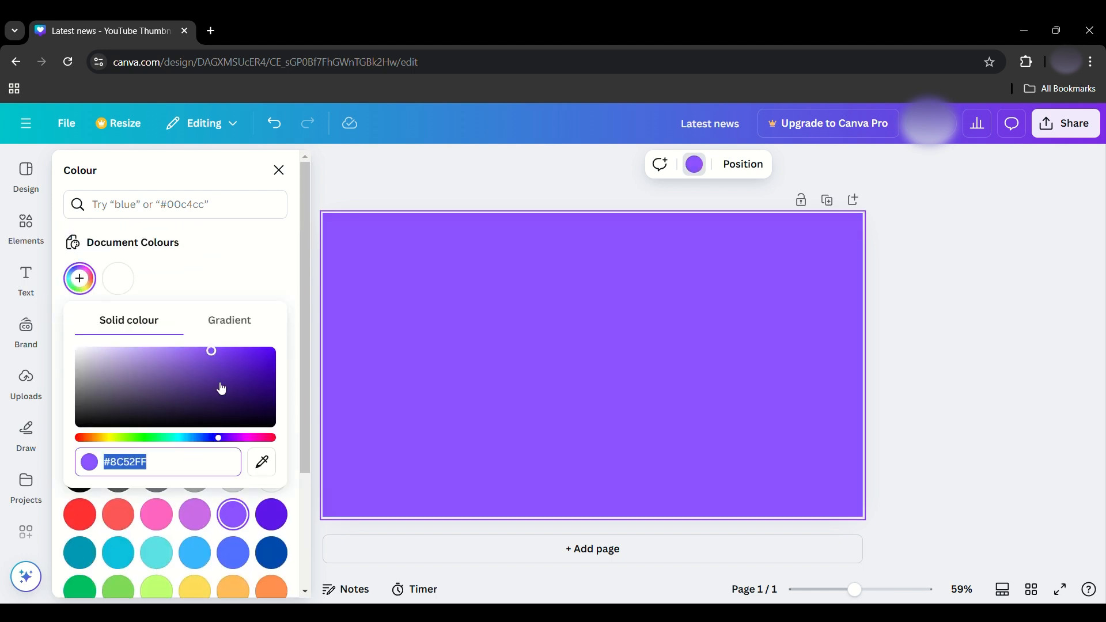
drag(211, 354, 286, 336)
drag(129, 442, 113, 440)
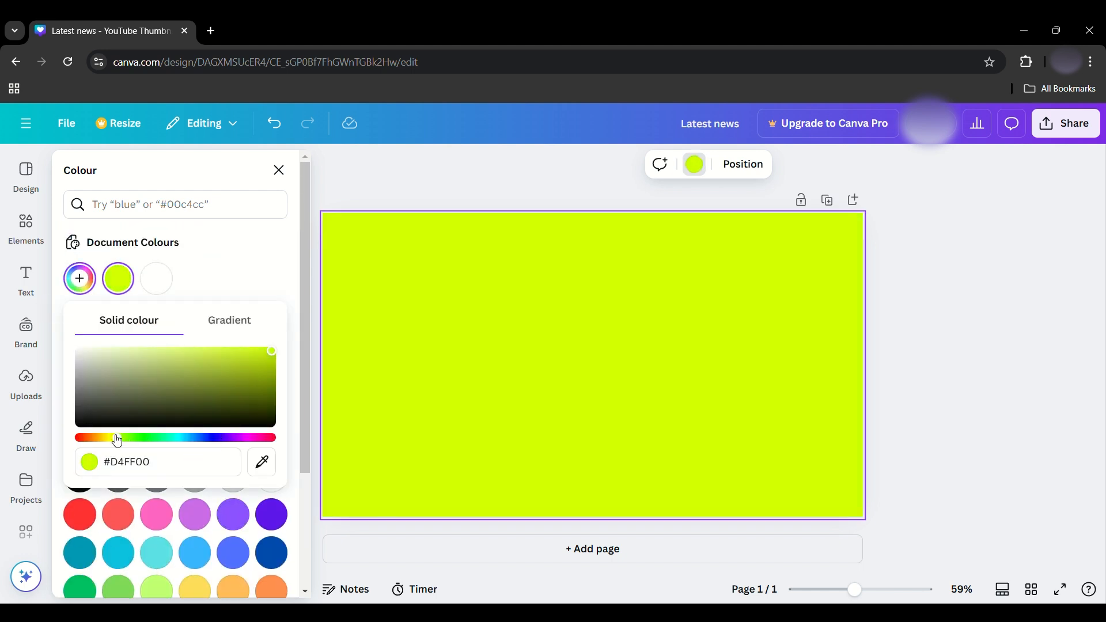
Undo the background colour changes on the page.
key(ctrl+z)
key(ctrl+z)
key(ctrl+z)
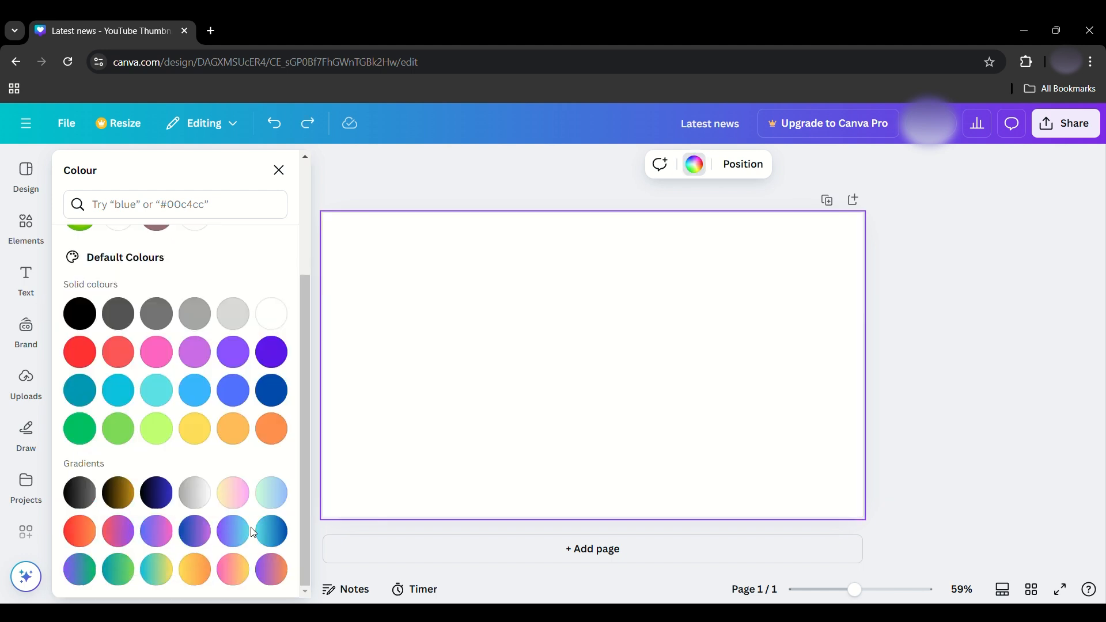
click(120, 489)
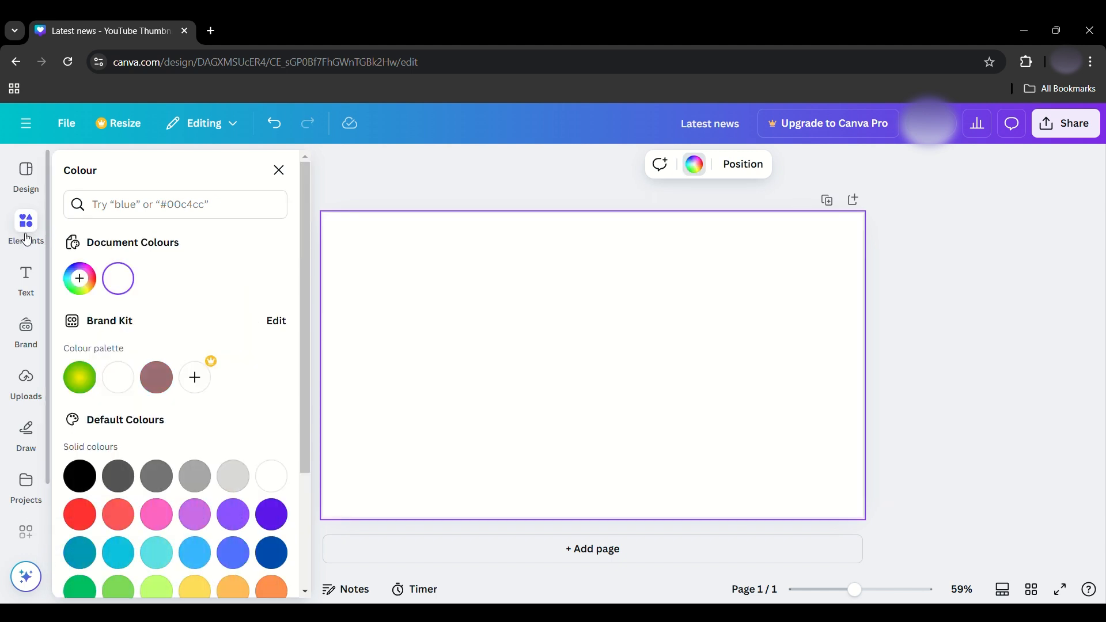
Search the element library for "dark background" graphics and add the dark blue snowflake background to the page.
click(26, 224)
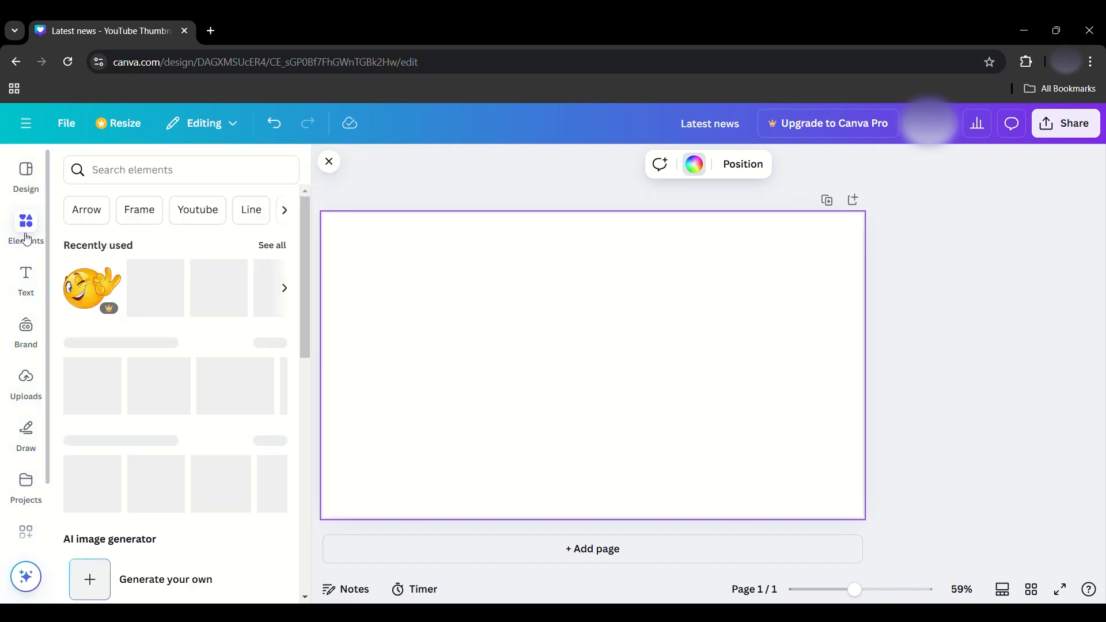
click(164, 170)
text(dark background)
key(Return)
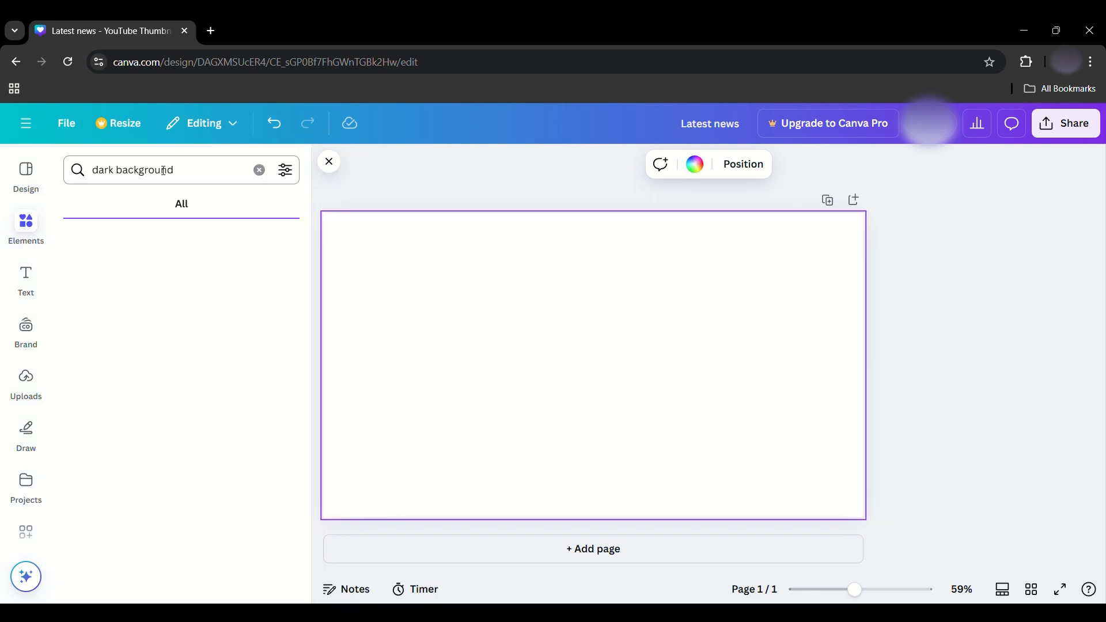
click(284, 463)
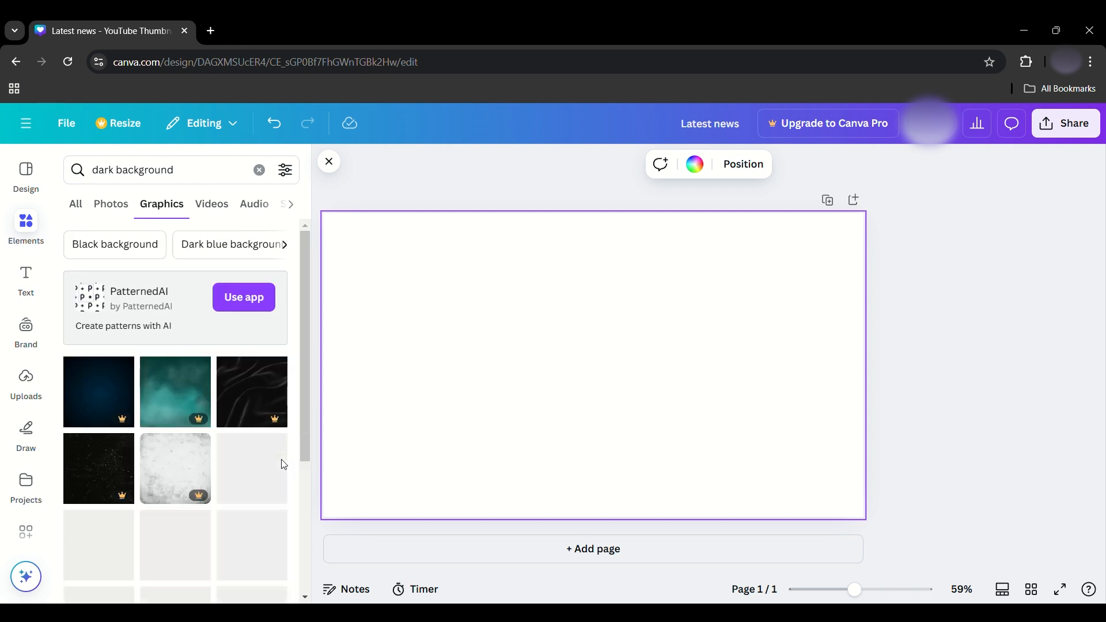
scroll(198, 494, down, 3)
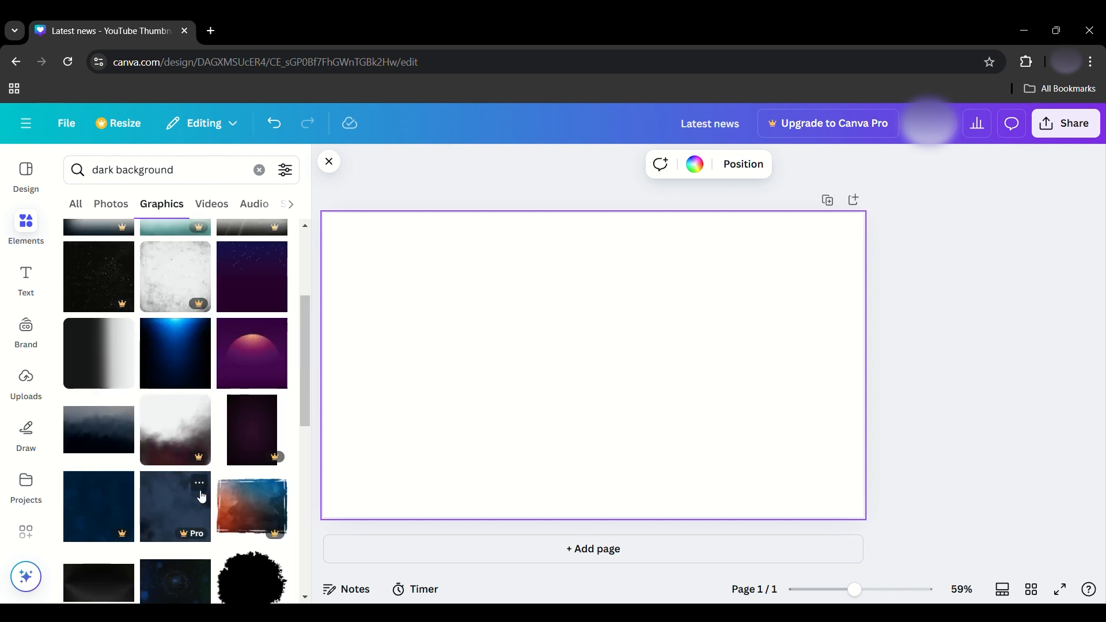
scroll(202, 497, down, 4)
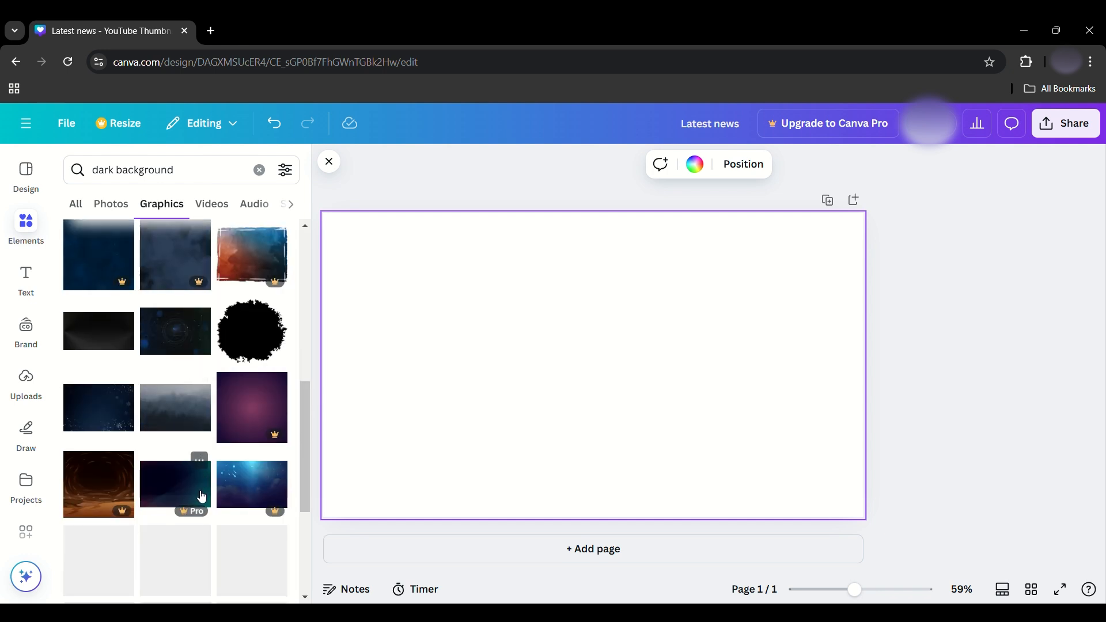
click(104, 423)
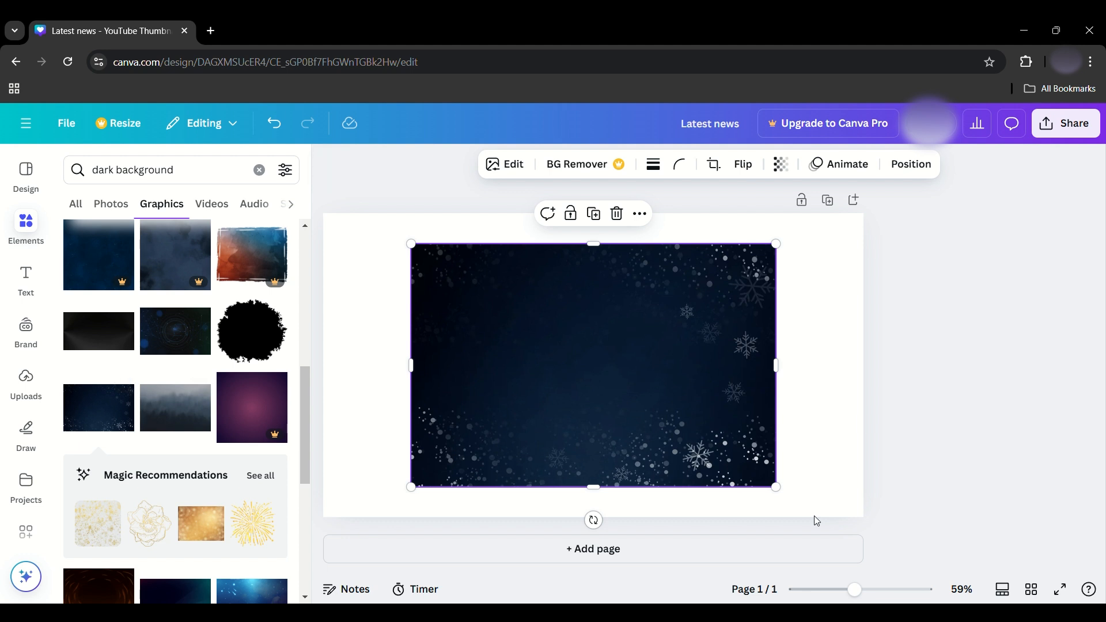
Enlarge the dark blue snowflake background and reposition it so that it covers the whole page.
drag(783, 496, 925, 509)
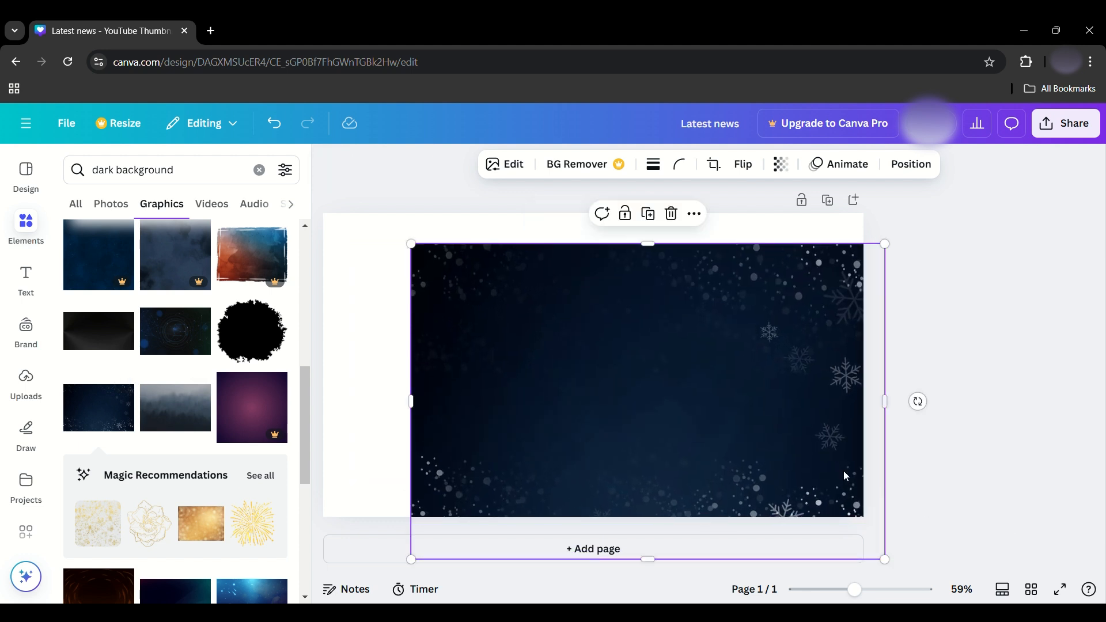
drag(740, 406, 643, 362)
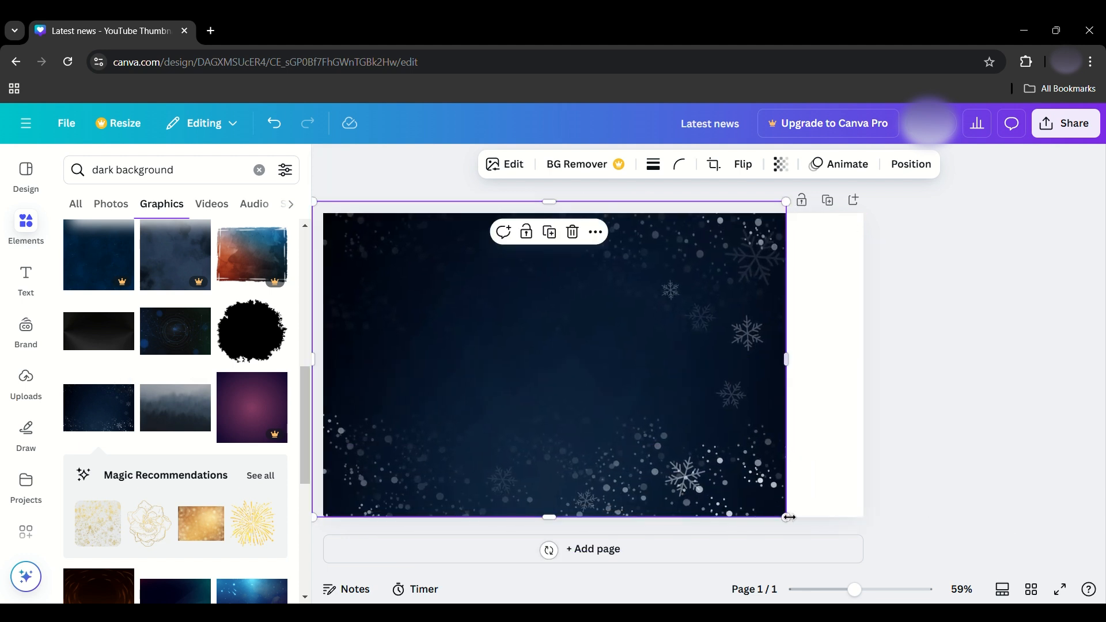
drag(794, 521, 1031, 585)
drag(627, 383, 786, 329)
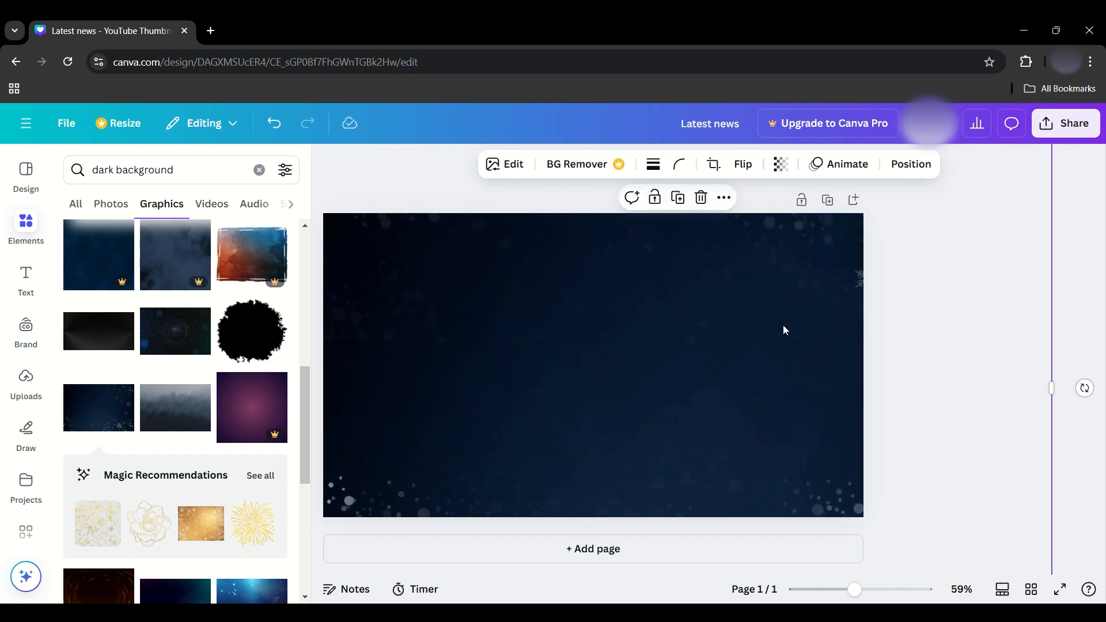
click(881, 314)
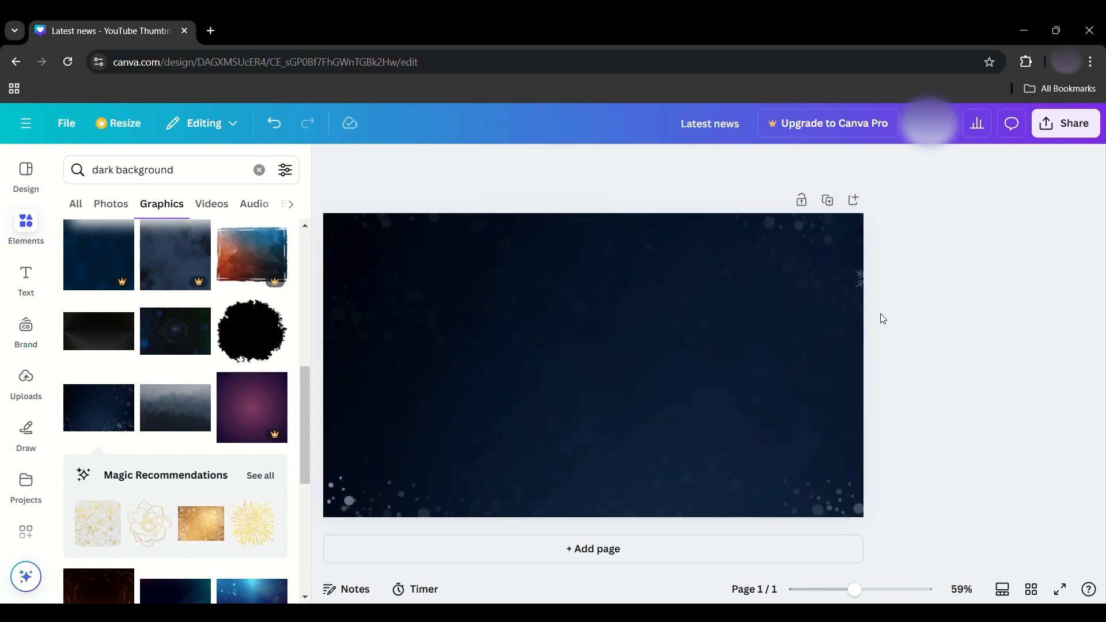
Add a heading text box, enlarge it to size 76.9 and place it in the upper part of the page.
click(665, 323)
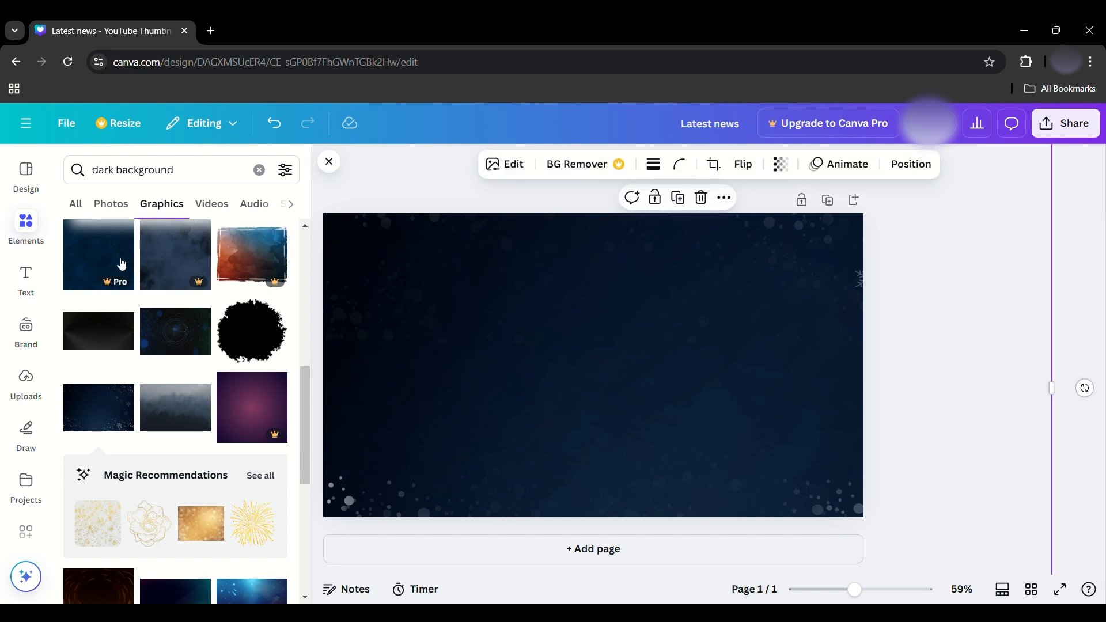
click(34, 275)
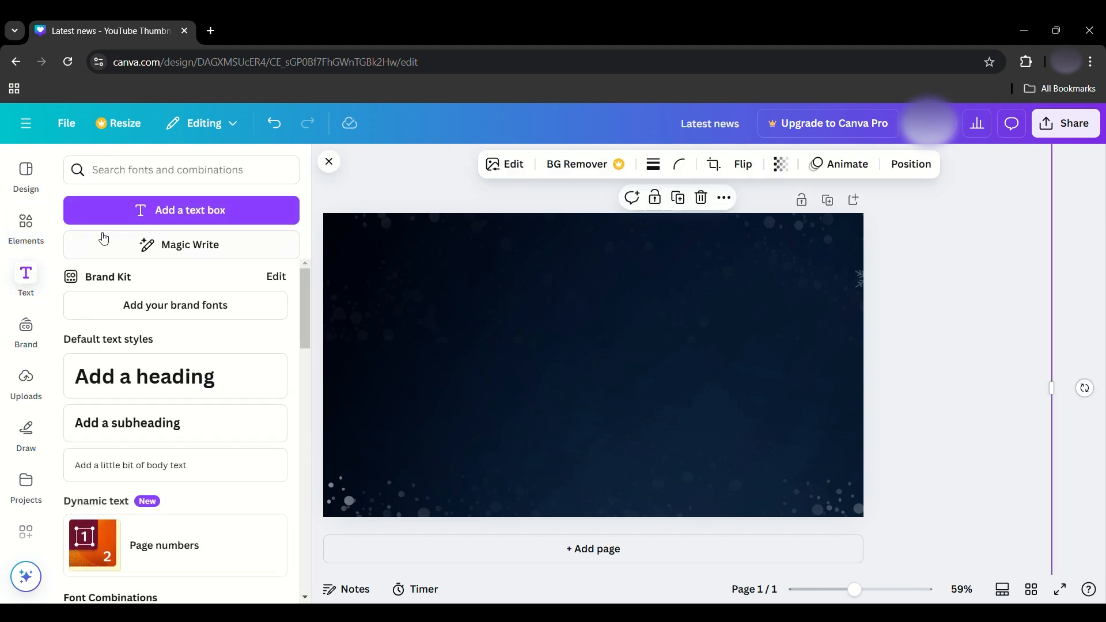
click(187, 389)
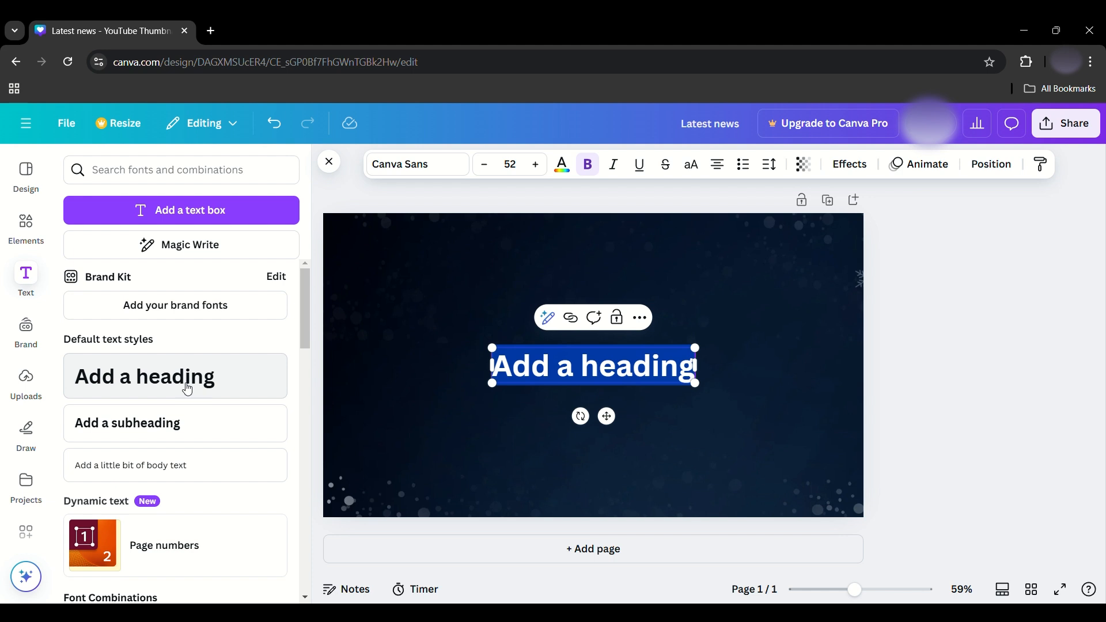
click(534, 244)
drag(586, 349, 552, 254)
drag(662, 288, 758, 314)
drag(657, 281, 631, 282)
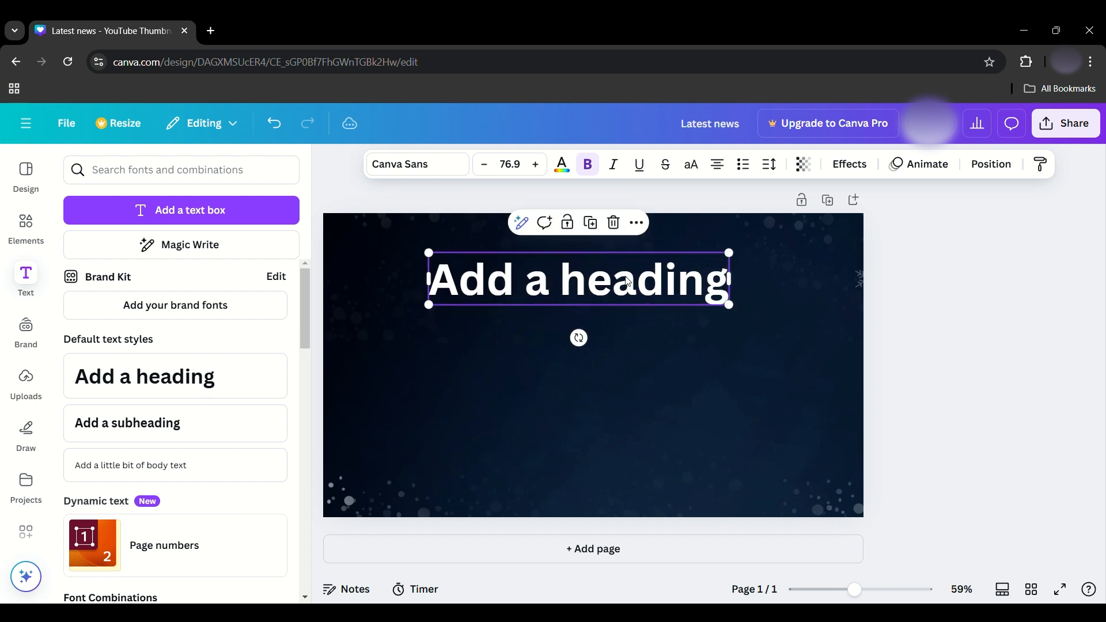
click(677, 399)
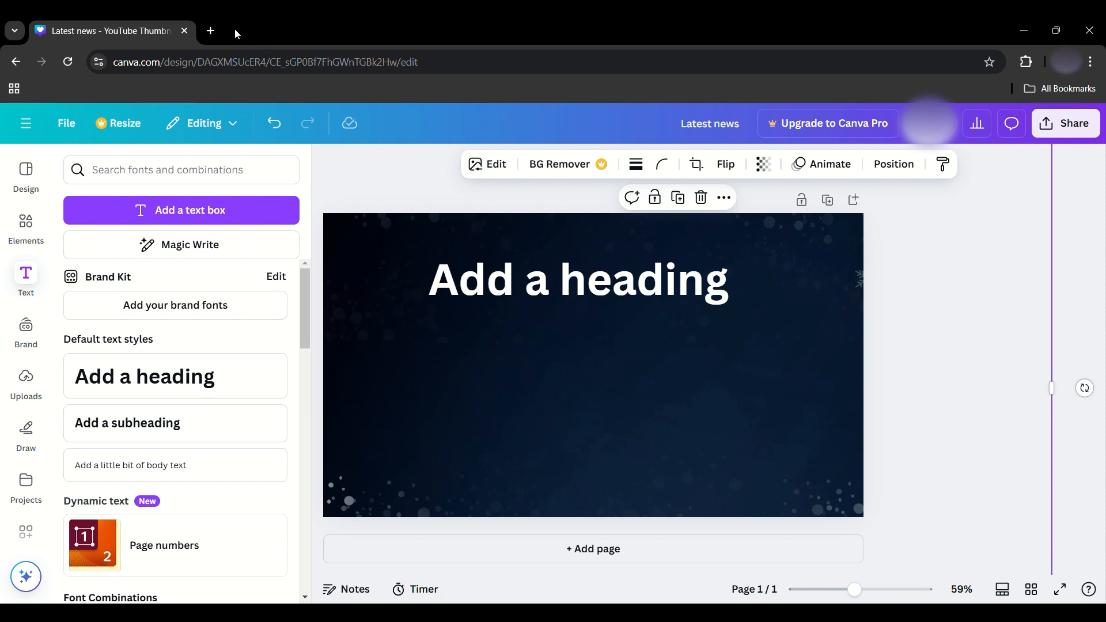
In a new browser tab, search Google for "google marathi typing" and open the Marathi Google Input Tools online page.
click(211, 31)
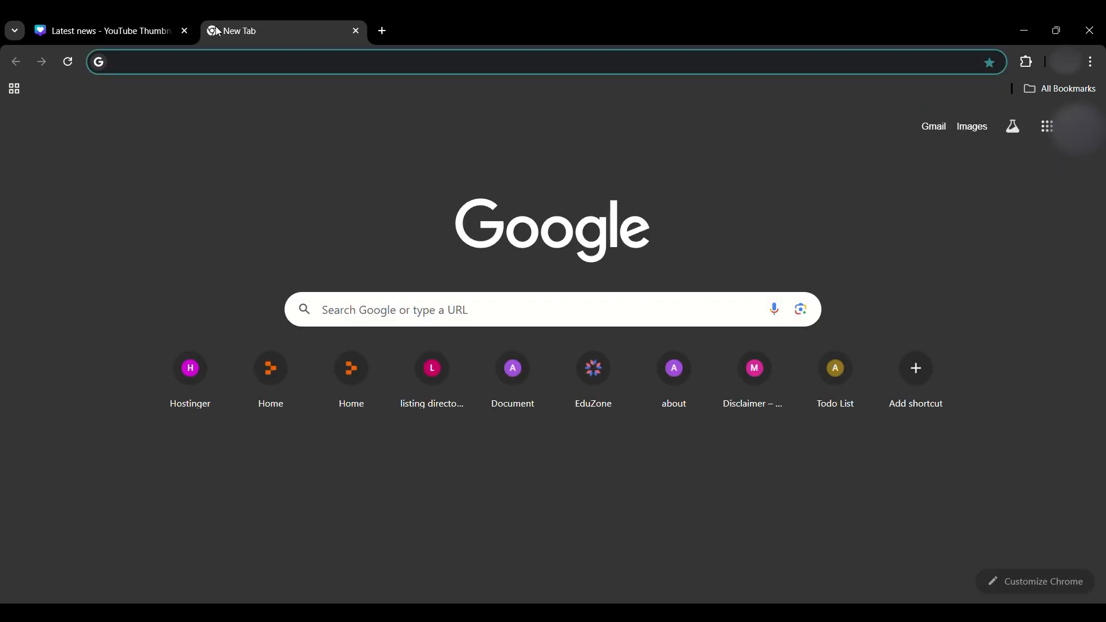
text(google marathi typing)
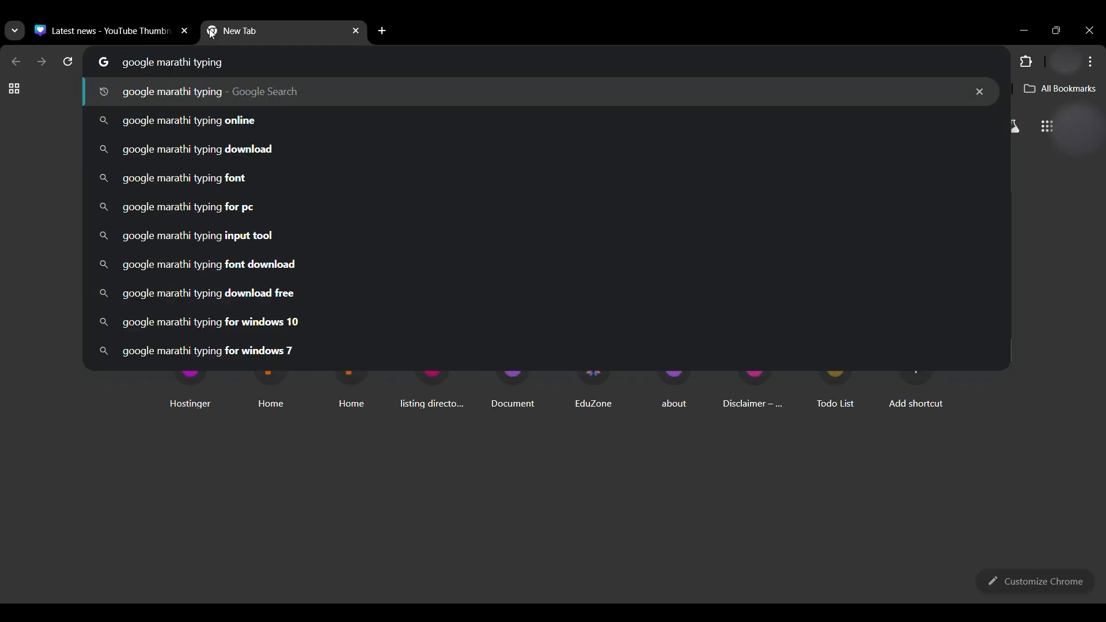
key(Return)
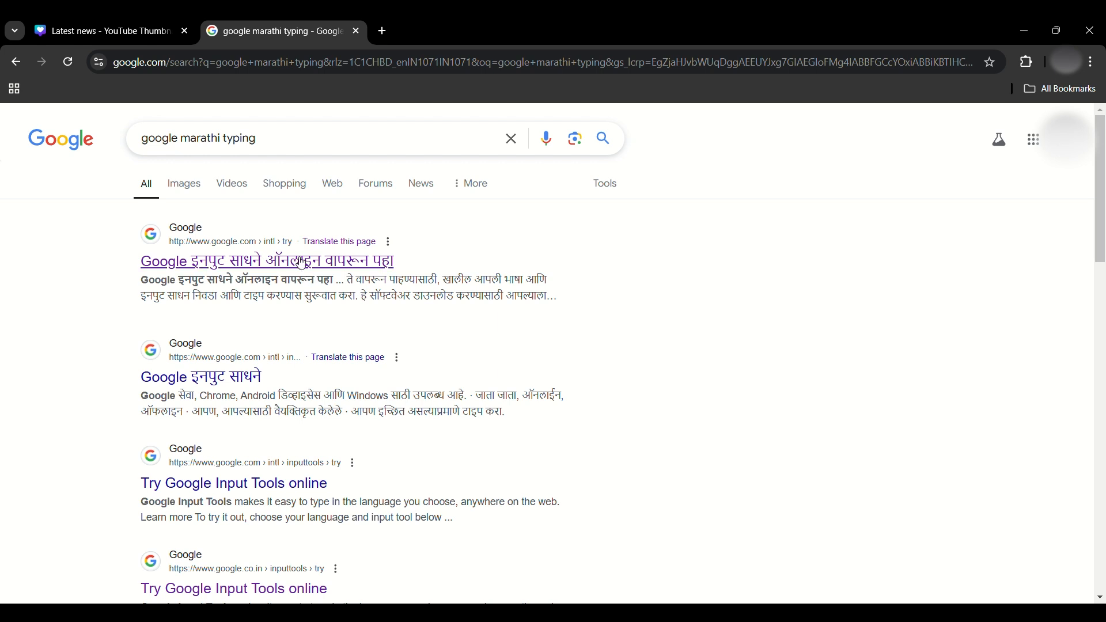
click(301, 263)
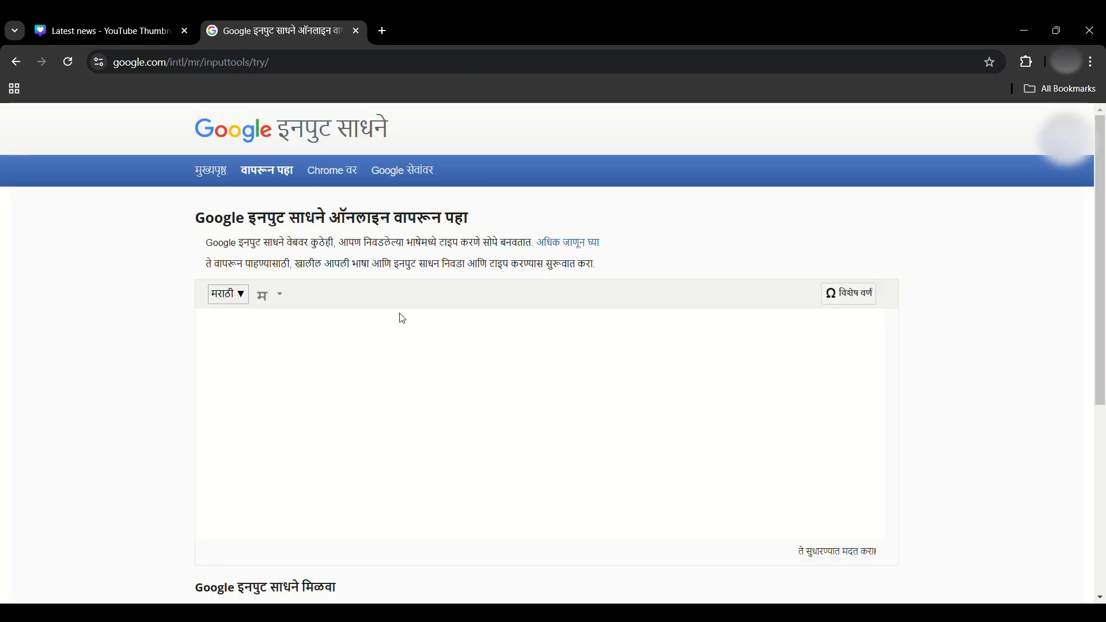
Write two lines in the Marathi input area: "असे Thumbnails बनवा" and "आणी लाखो कमवा".
click(260, 384)
text(ase)
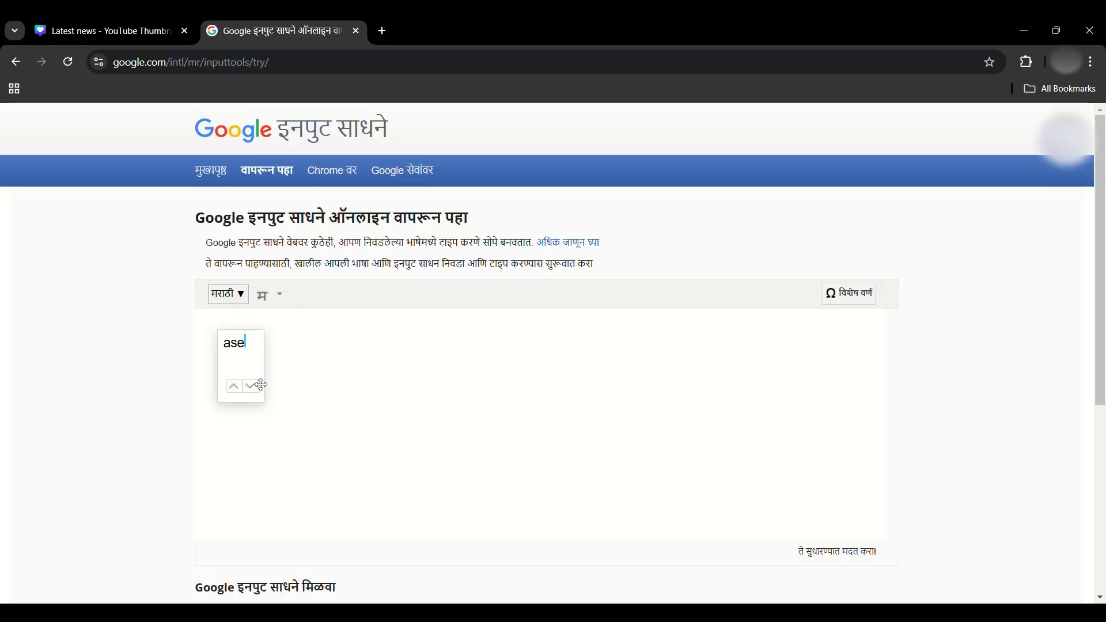
text( b)
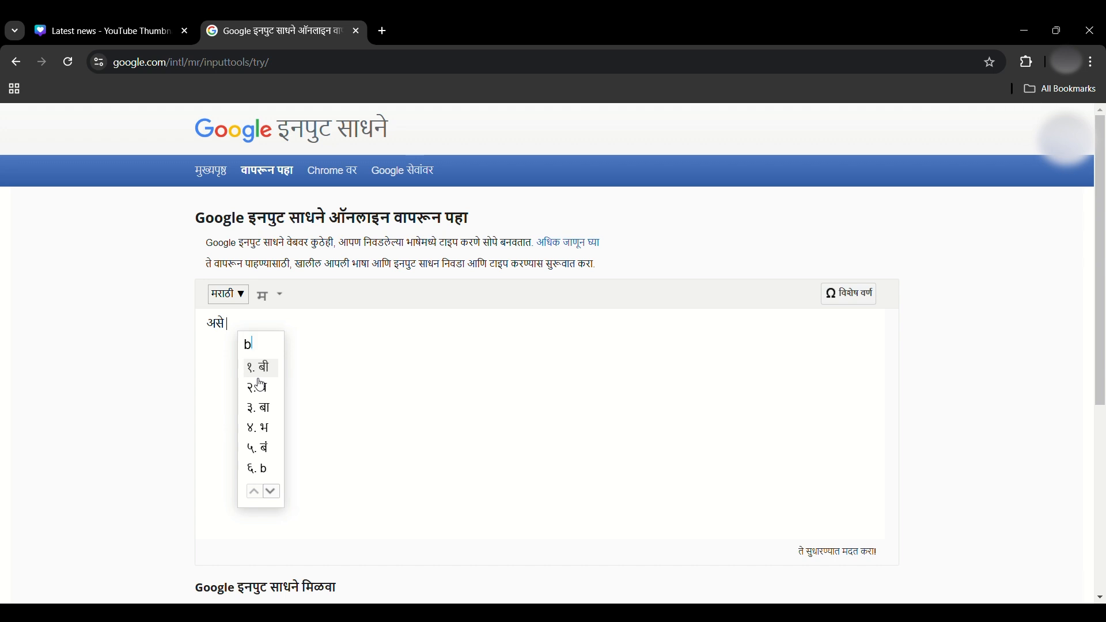
key(BackSpace)
text(Thumbn)
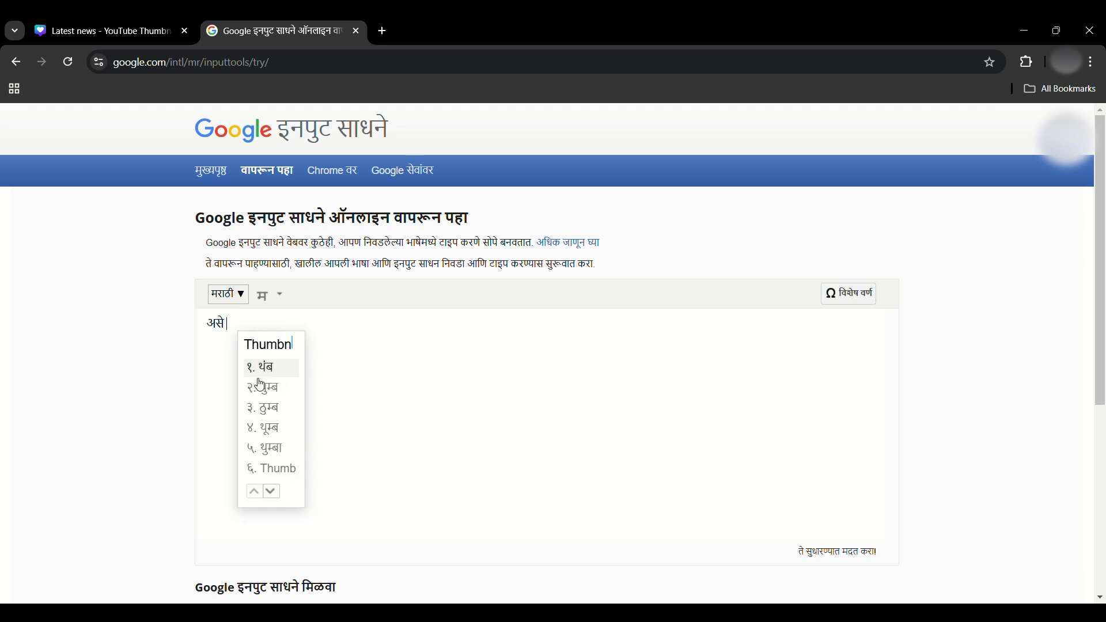
text(bnva)
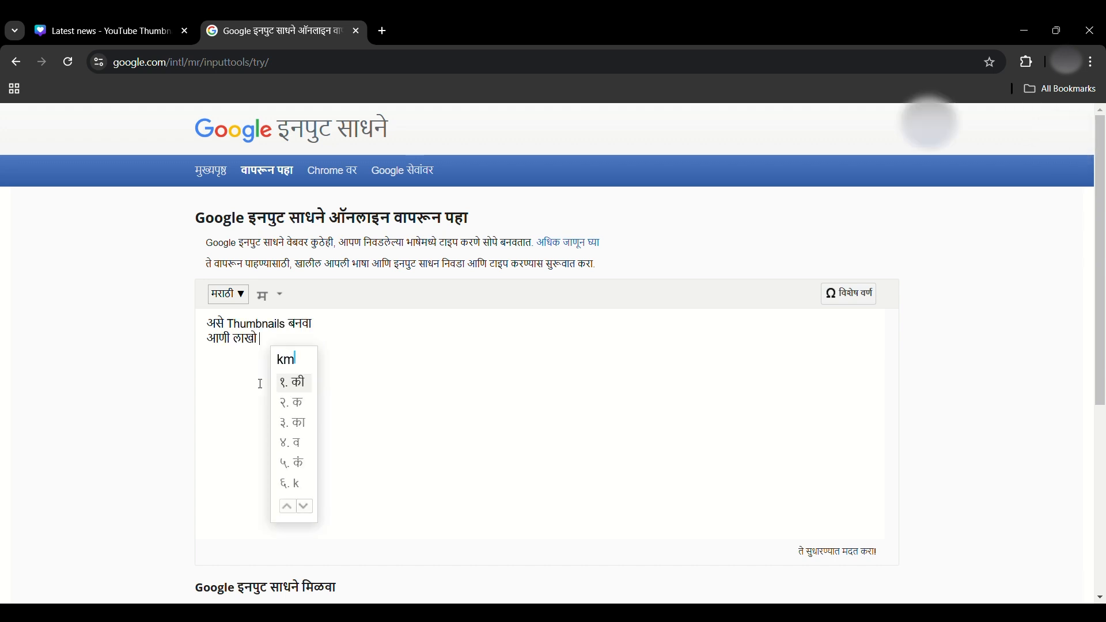
text(va)
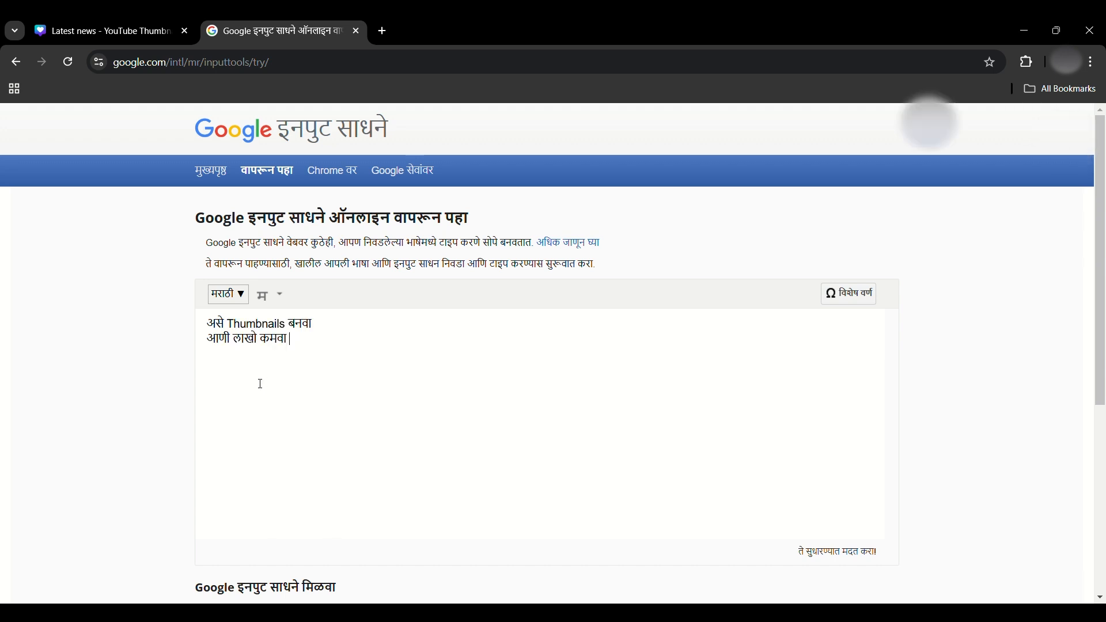
Cut the line "असे Thumbnails बनवा" and switch to the Canva design to replace the heading's placeholder text with it.
key(shift+Home)
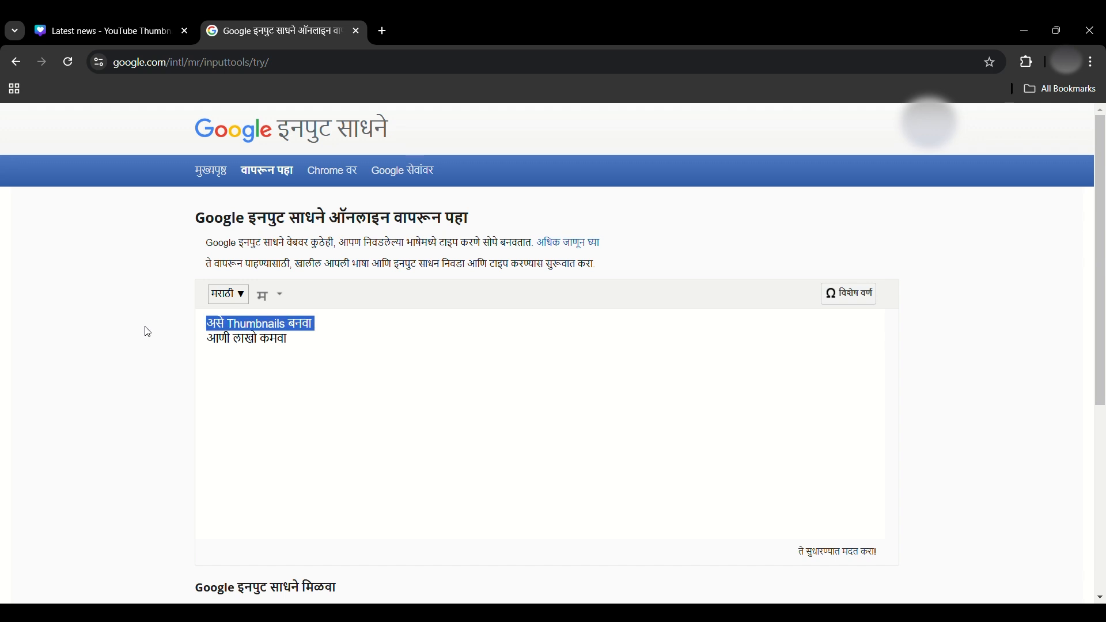
key(ctrl+x)
click(190, 36)
click(473, 285)
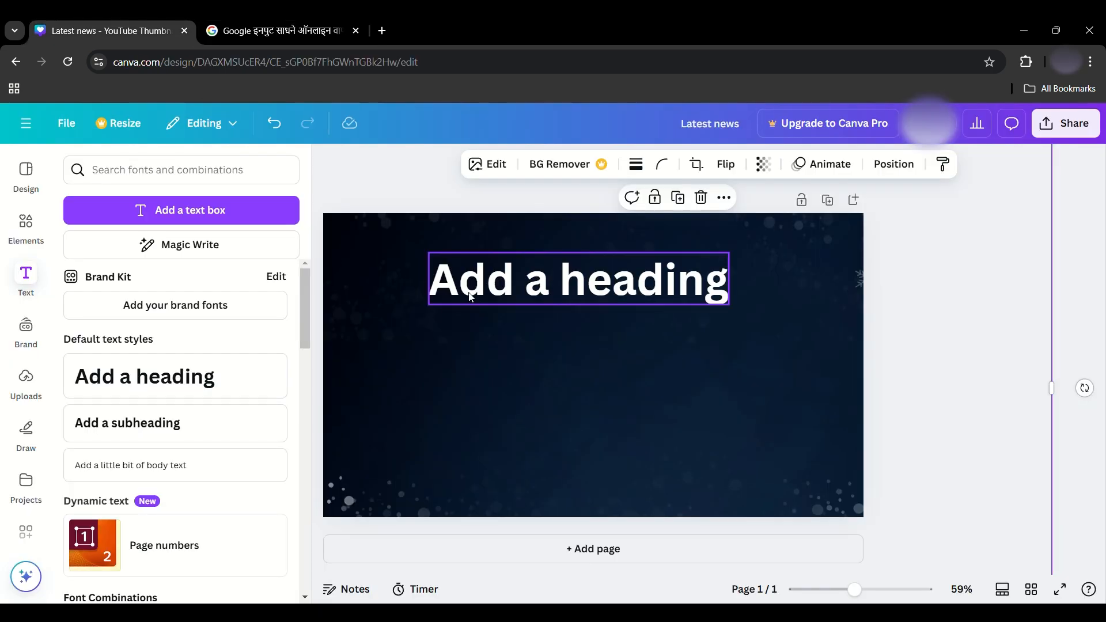
click(492, 284)
key(ctrl+a)
key(ctrl+v)
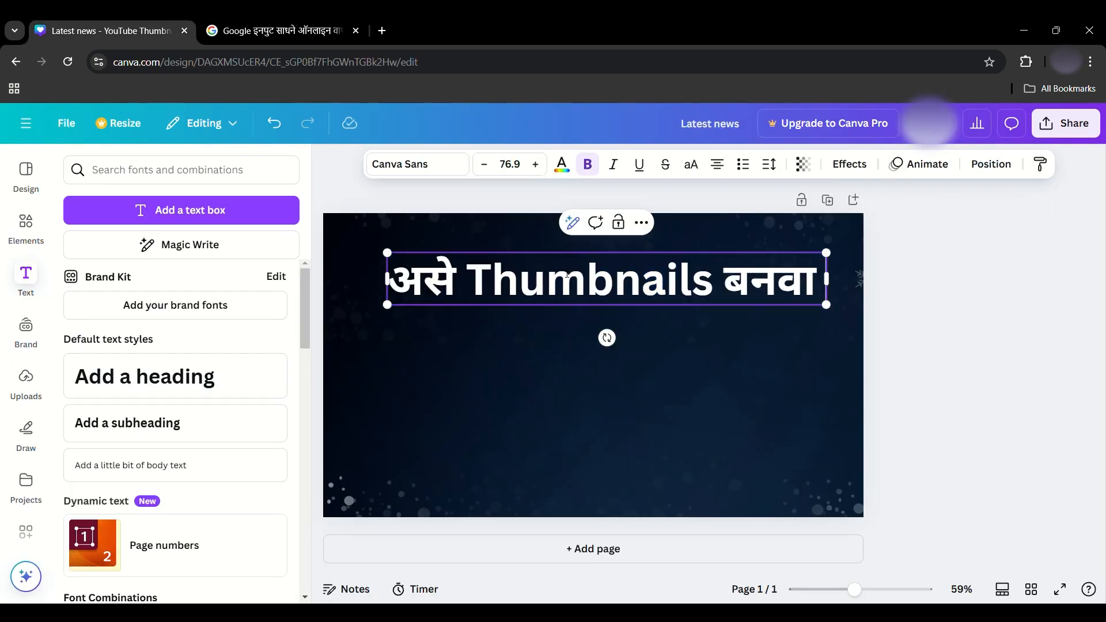
Enlarge the heading to size 89.2 and move it up so that it spans the top of the page.
click(620, 383)
drag(691, 285, 642, 254)
drag(777, 274, 739, 274)
click(745, 374)
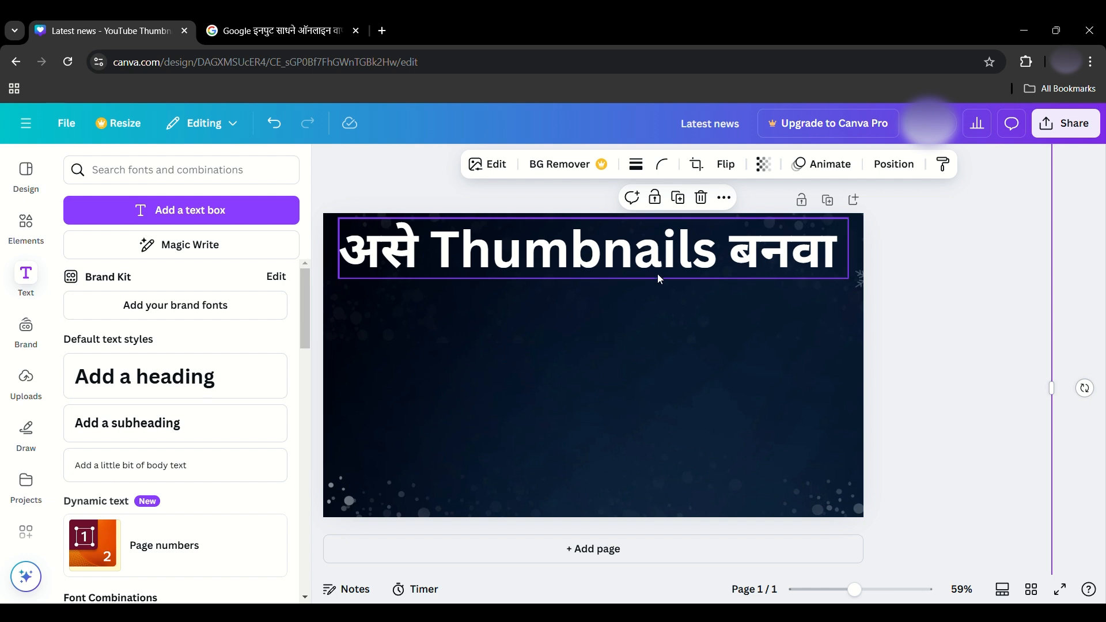
Select the heading's text and set its font to Yatra One.
double_click(644, 256)
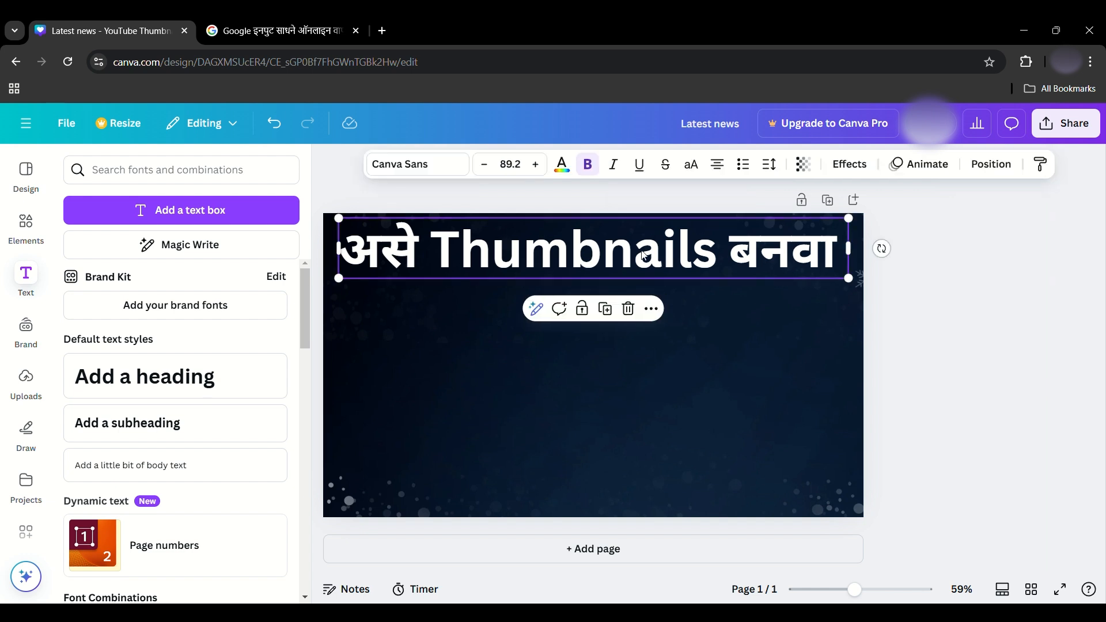
click(390, 171)
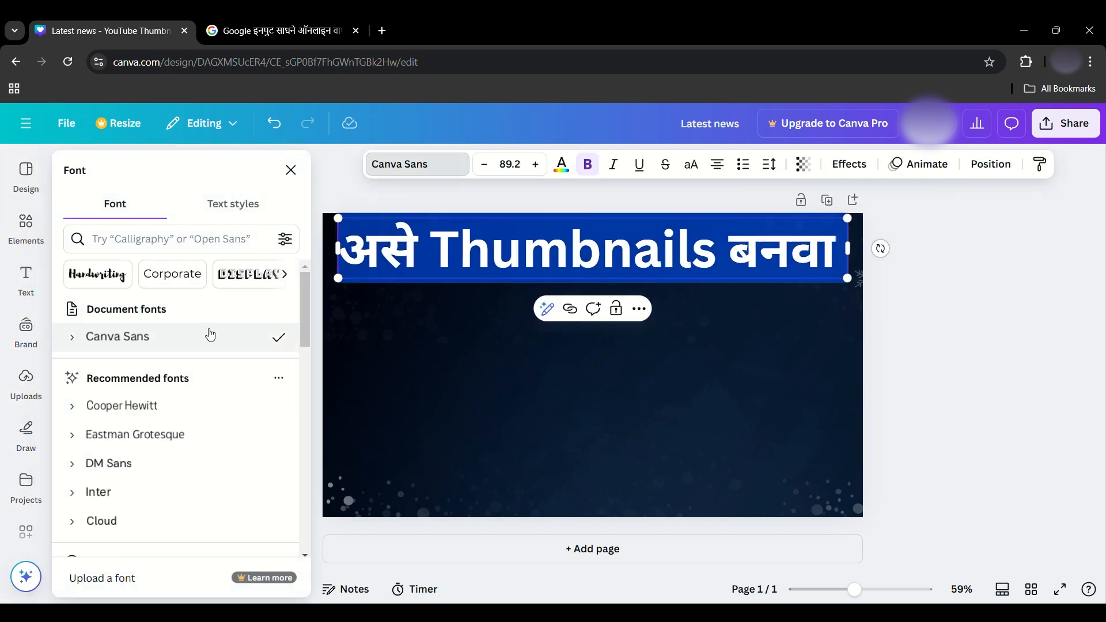
scroll(179, 463, down, 5)
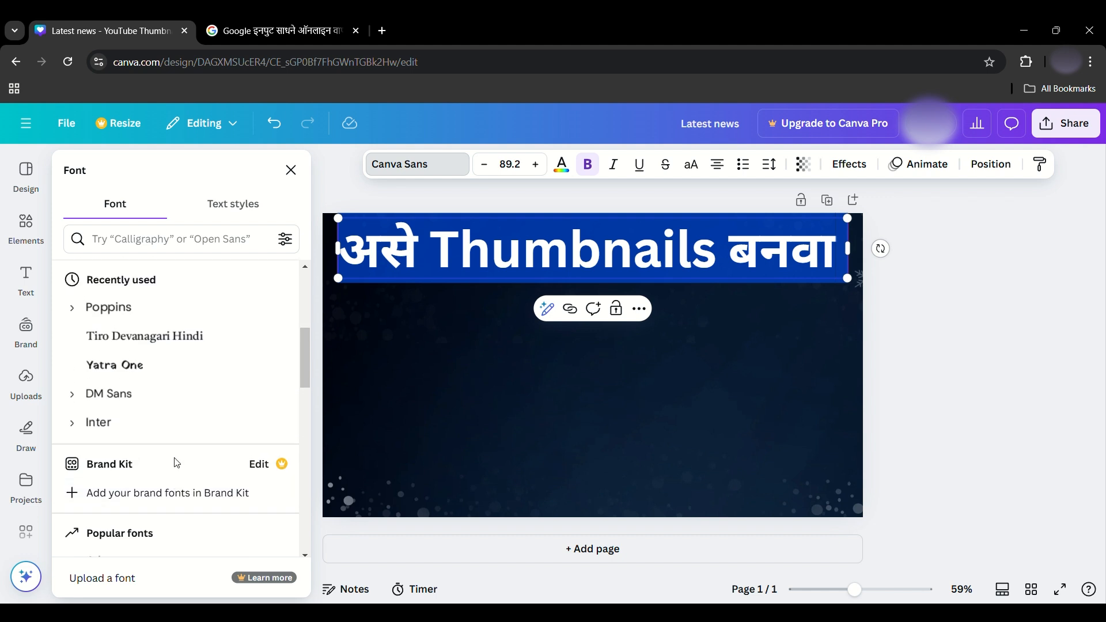
click(142, 388)
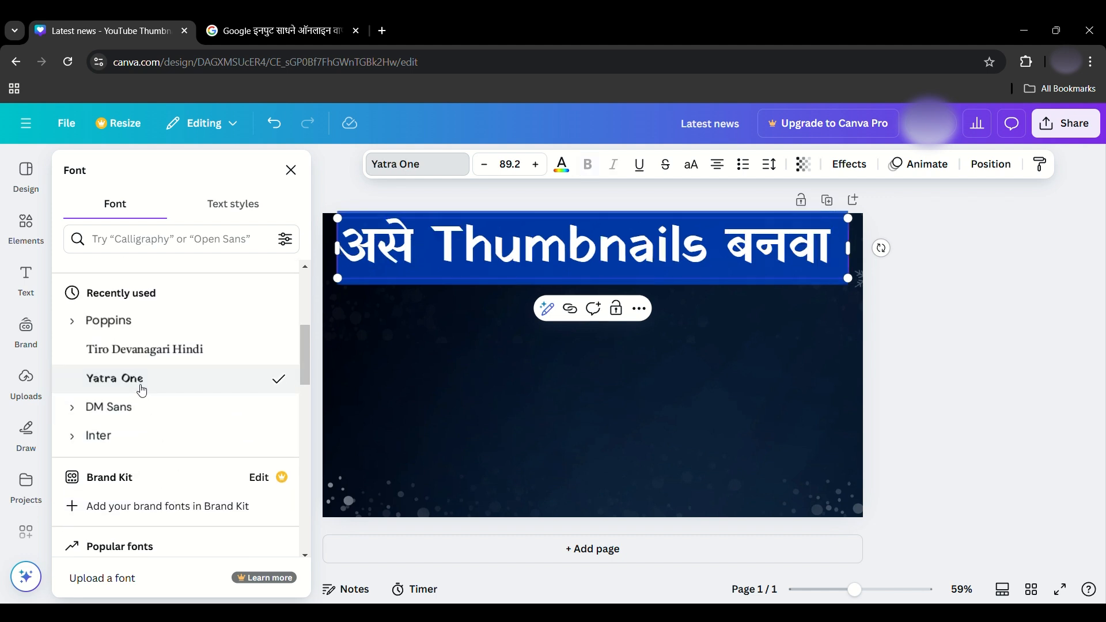
scroll(141, 391, up, 5)
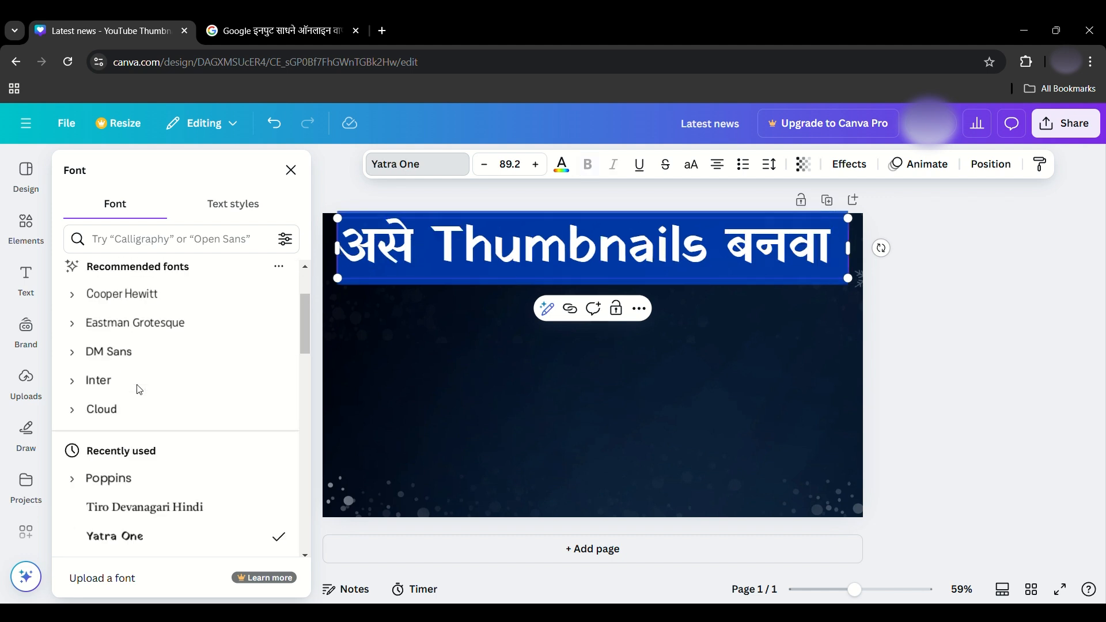
Search the fonts for "hindi" and set the heading's font to Poppins.
click(154, 248)
text(hi)
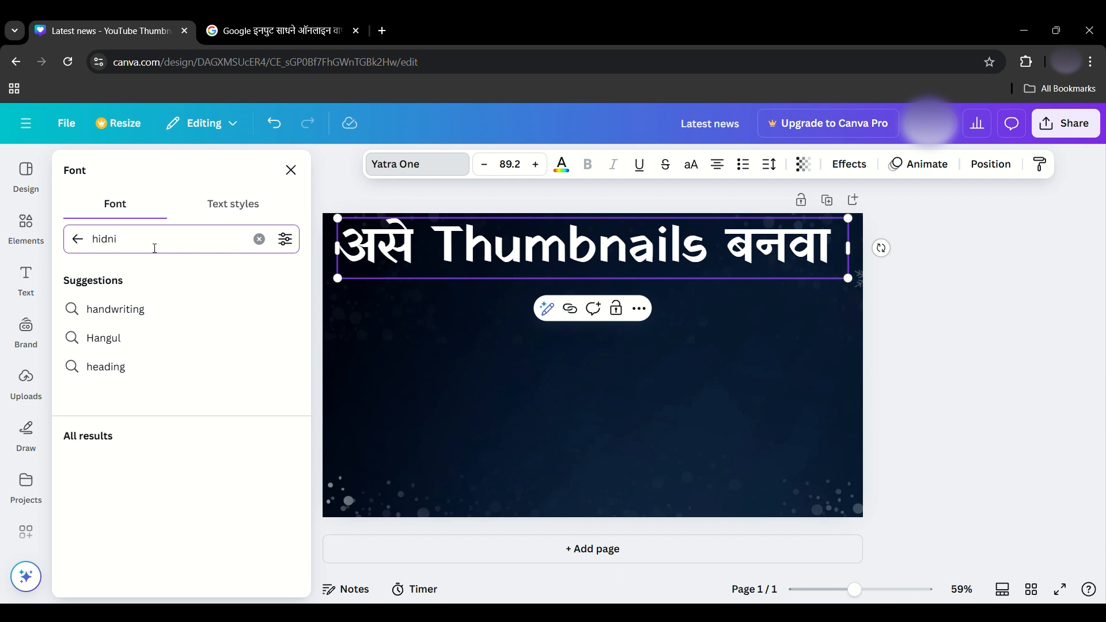
text(ndi)
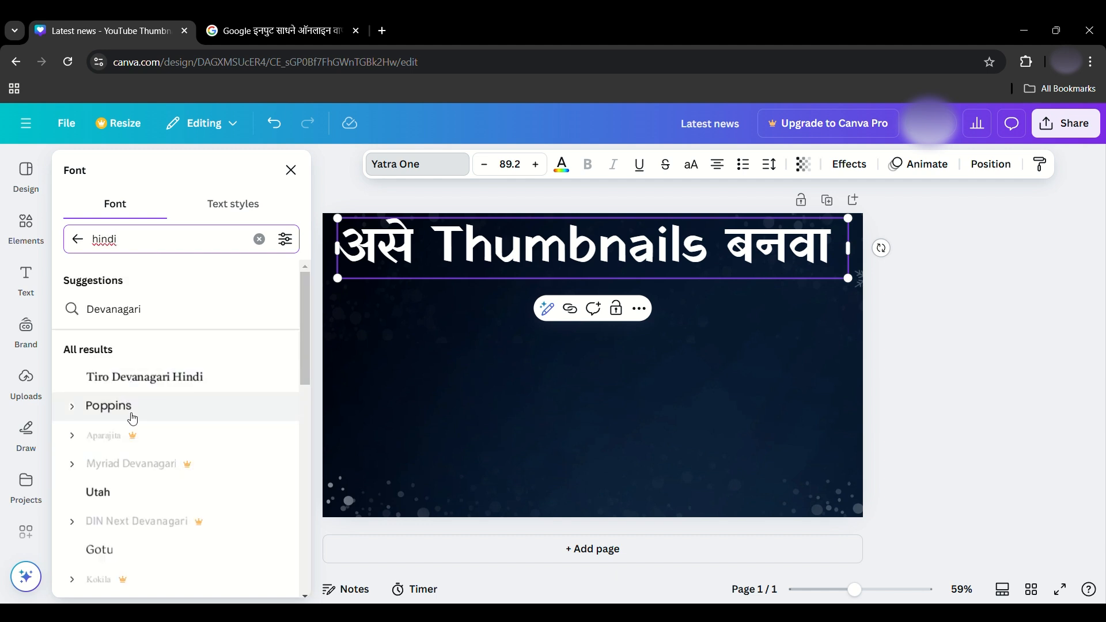
click(133, 418)
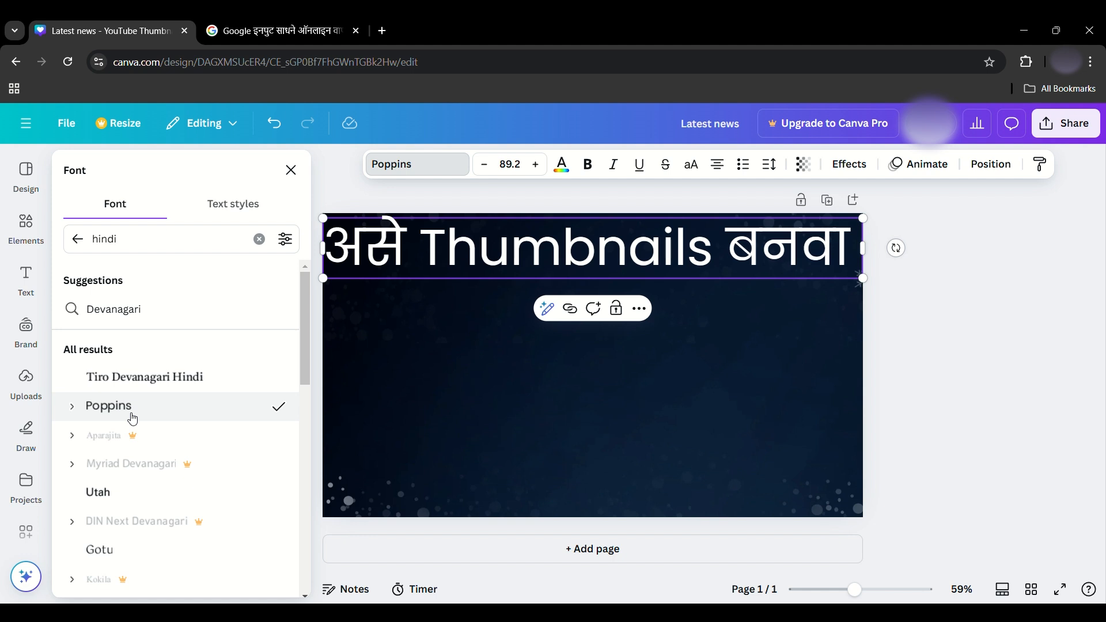
Make the heading bold and fit it on a single line across the top of the page at size 84.7.
click(588, 166)
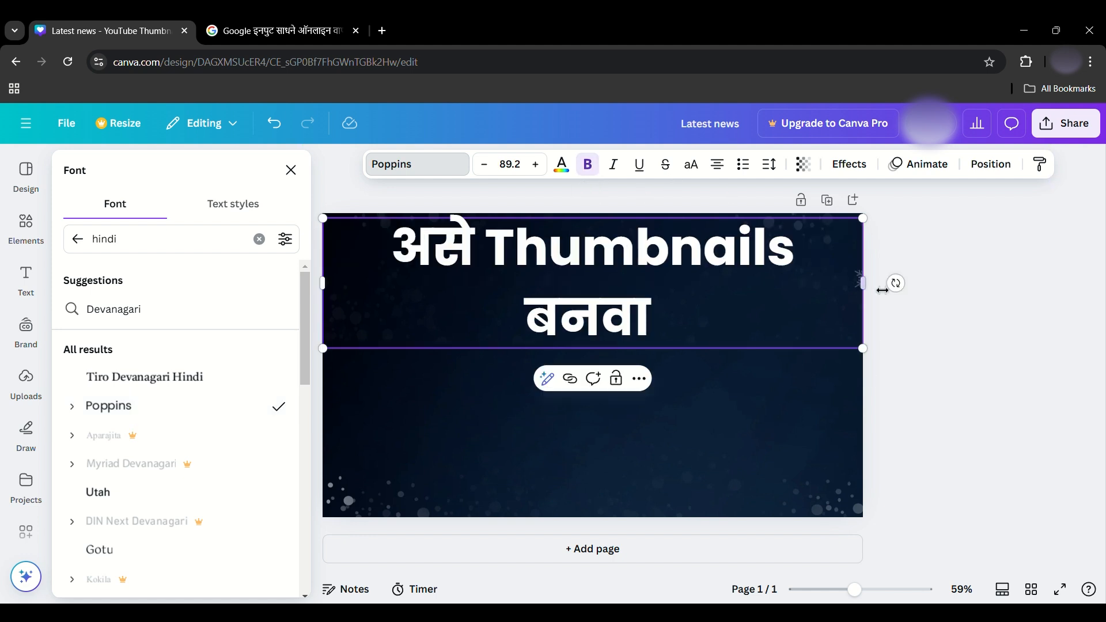
mouse_move(873, 293)
mouse_down()
mouse_move(908, 275)
mouse_move(875, 278)
mouse_up()
drag(652, 256, 662, 258)
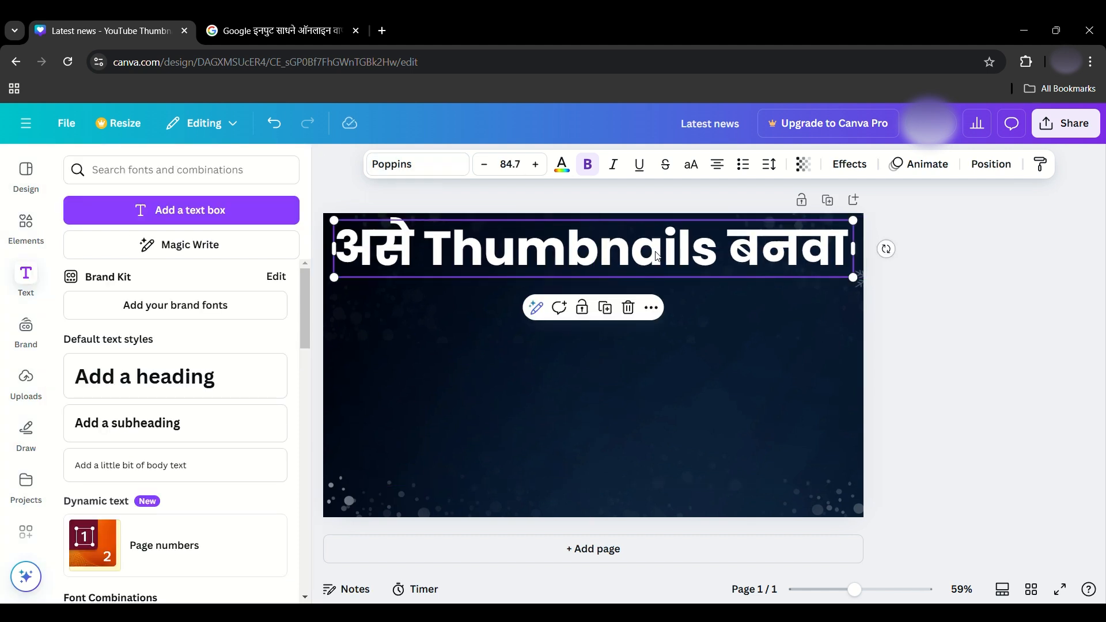
Duplicate the heading near the page's bottom edge and replace the copy's text with "आणी लाखो कमवा", cut from the Google Input Tools tab.
click(605, 307)
drag(611, 254, 621, 458)
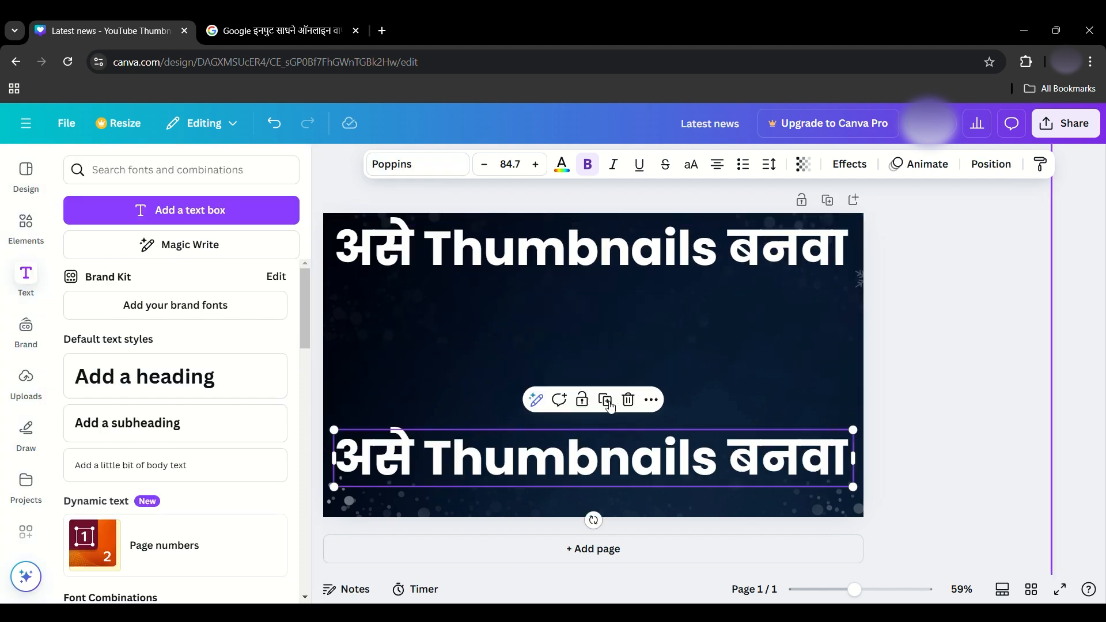
click(225, 23)
drag(291, 343, 192, 350)
key(ctrl+x)
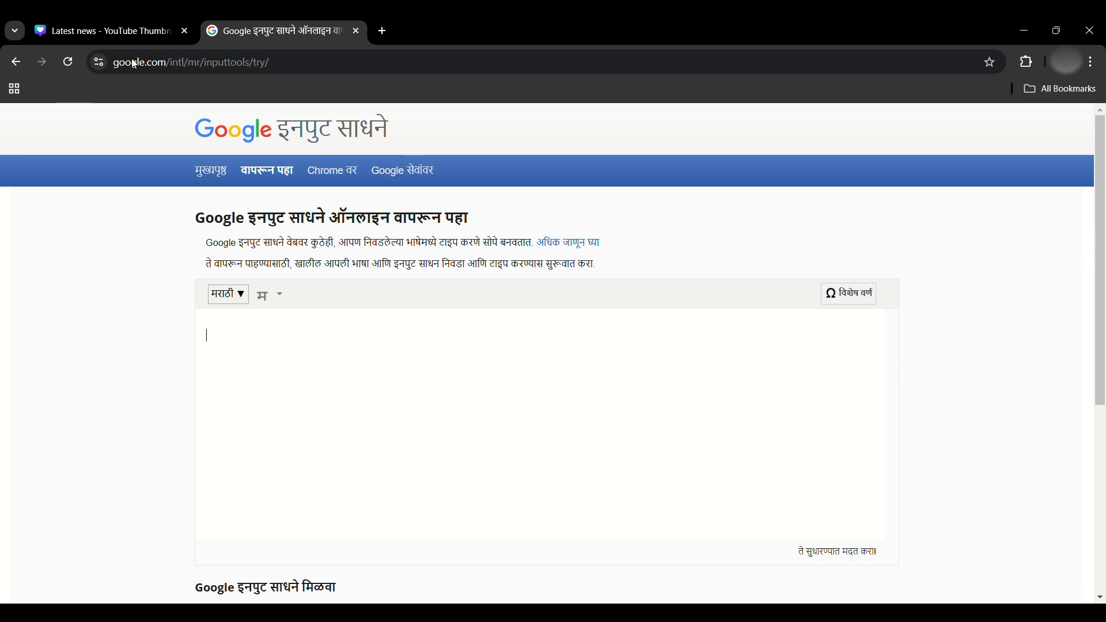
click(132, 26)
double_click(430, 464)
key(ctrl+v)
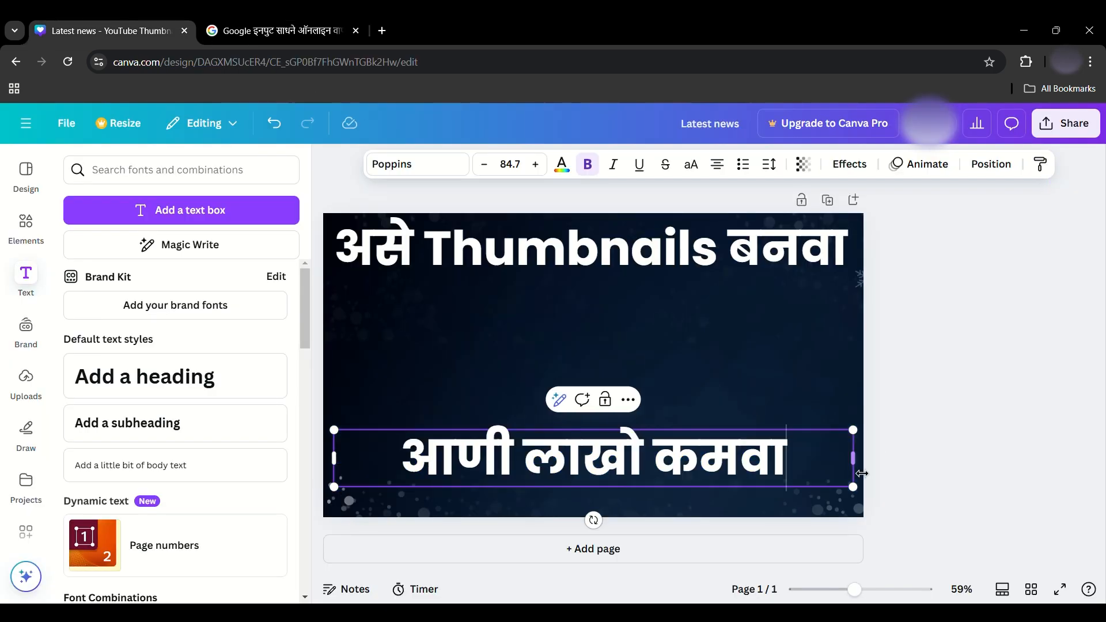
Narrow the lower heading's text box to its text, enlarge the heading to size 92 and place it in the page's bottom-right corner.
drag(853, 458, 738, 455)
click(760, 353)
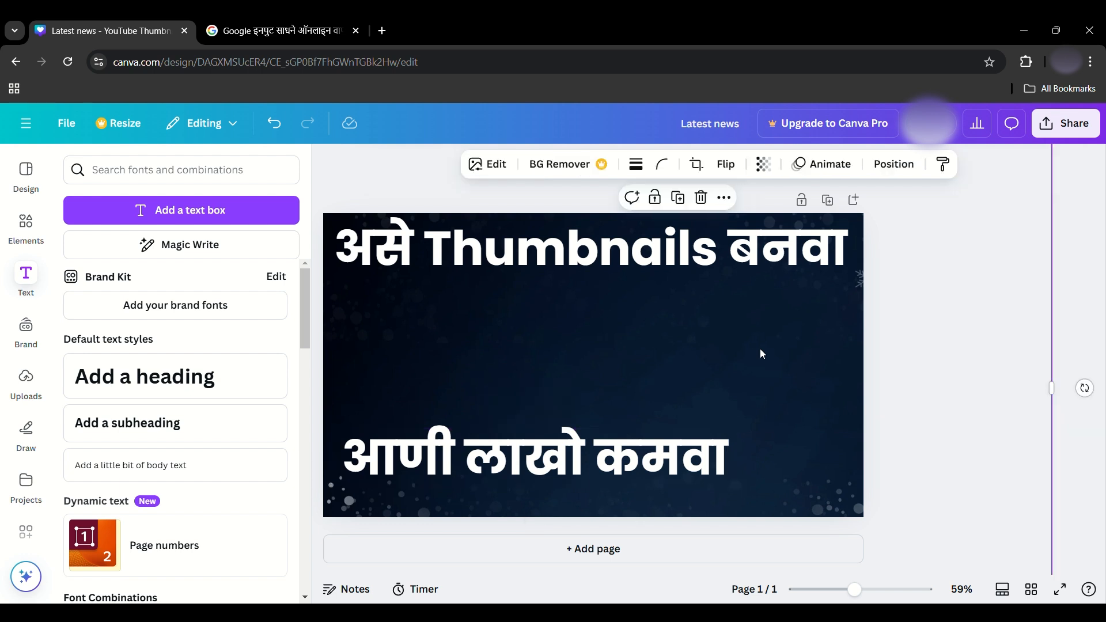
click(635, 473)
drag(635, 473, 739, 492)
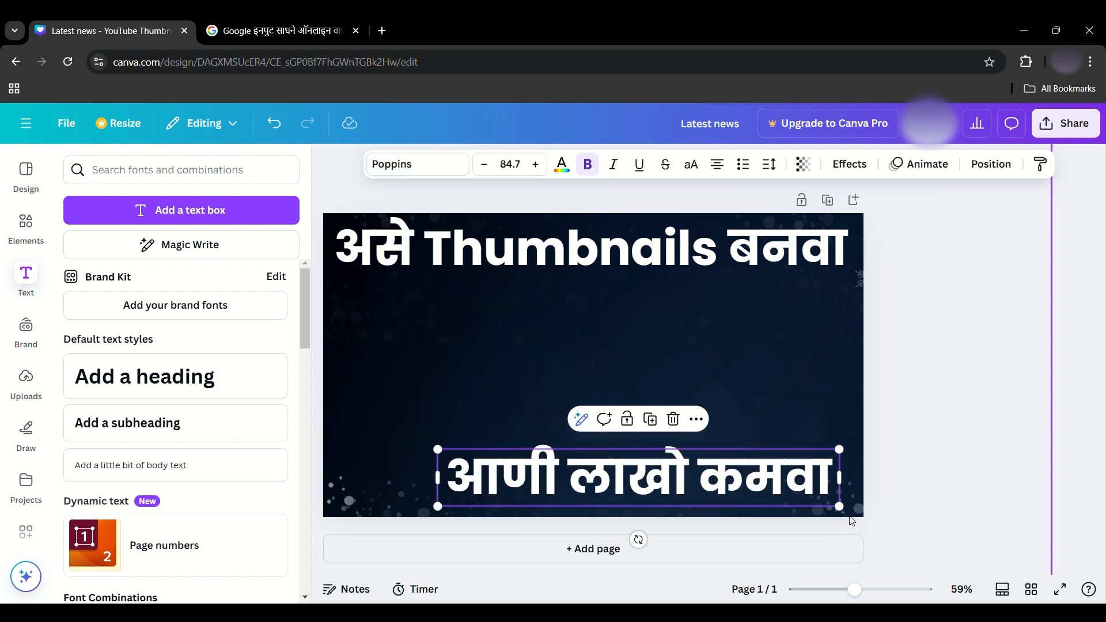
drag(851, 518, 882, 524)
drag(818, 508, 802, 501)
click(780, 412)
Set the lower heading's text colour to yellow, #FAFF00.
click(723, 478)
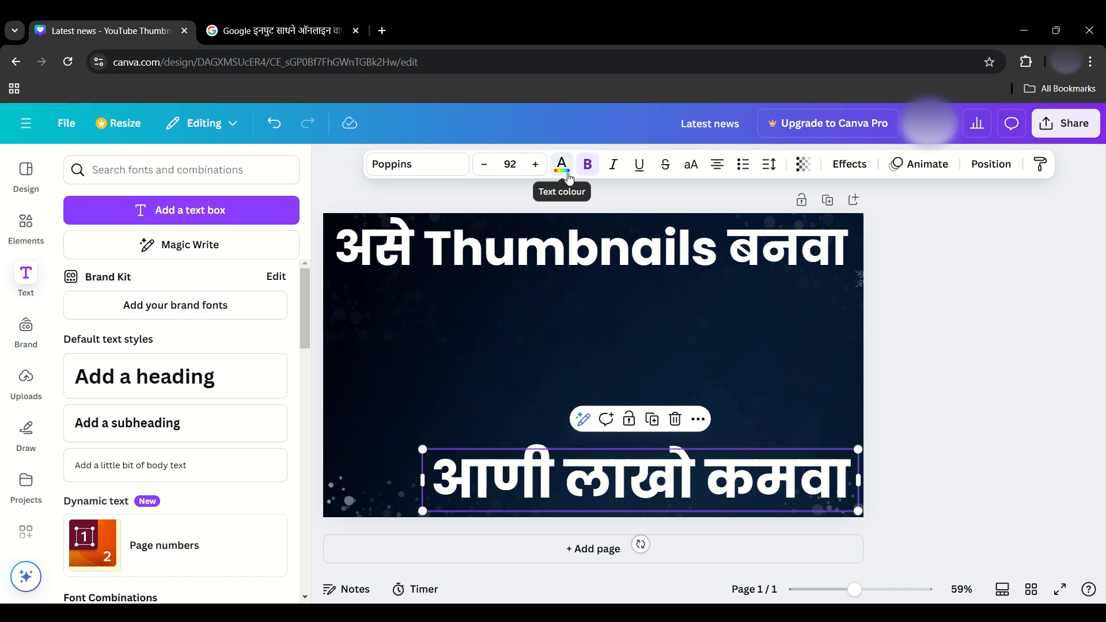
click(567, 176)
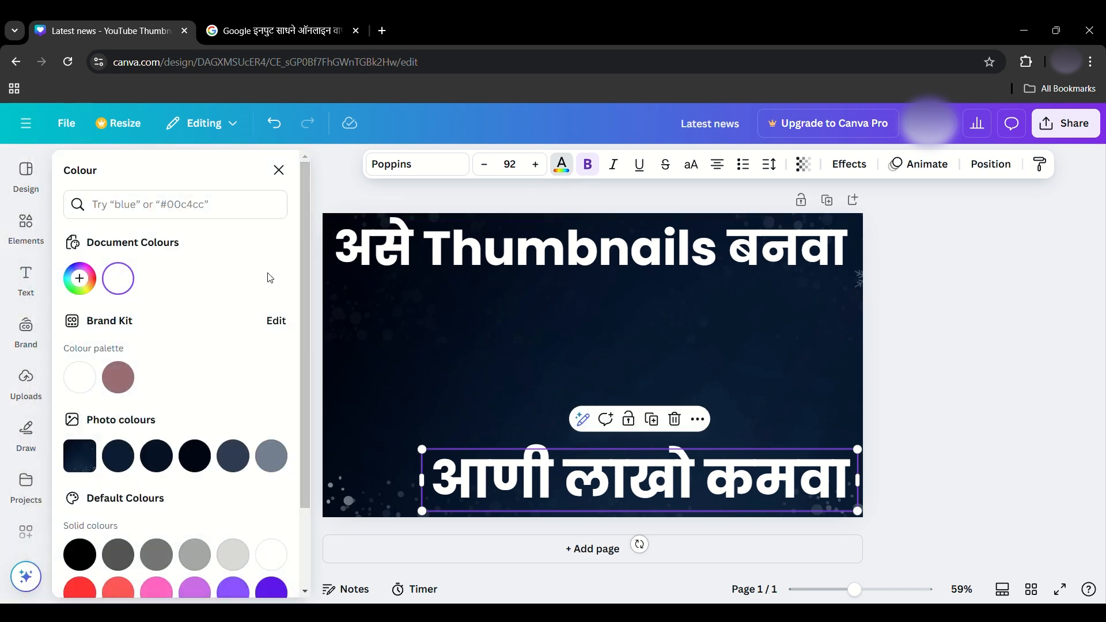
click(88, 290)
drag(173, 352, 291, 291)
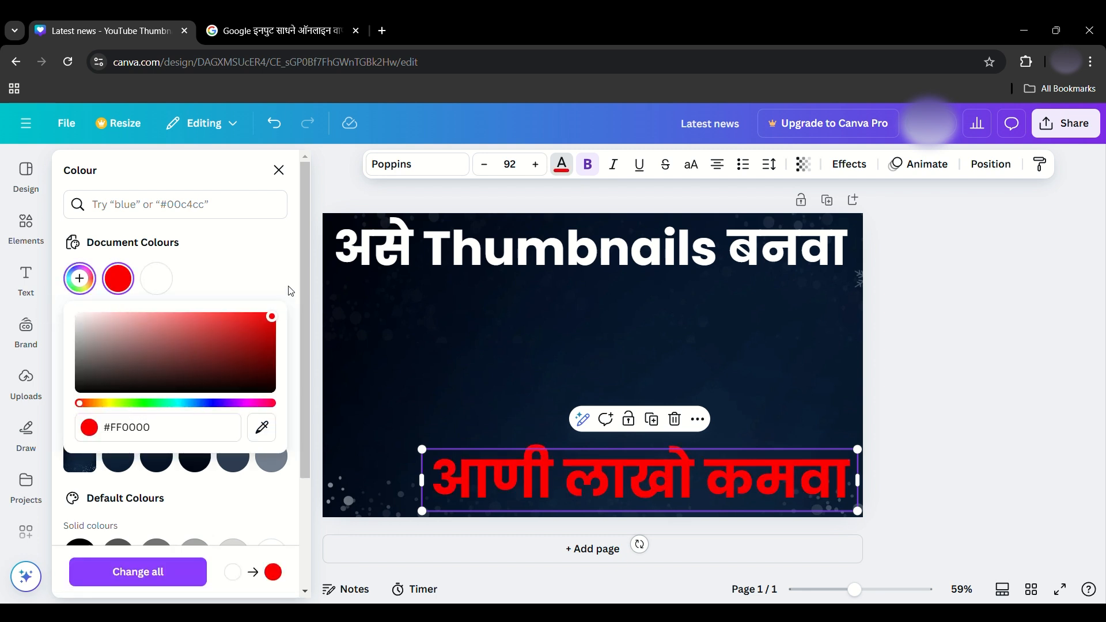
click(110, 403)
drag(111, 404, 114, 405)
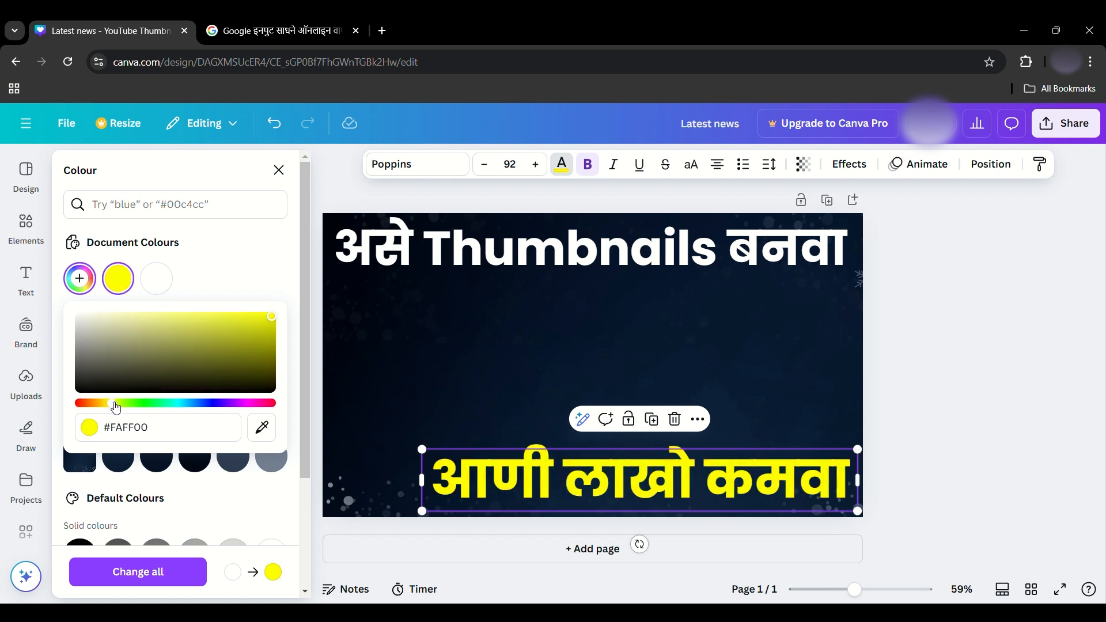
click(188, 254)
scroll(190, 257, down, 3)
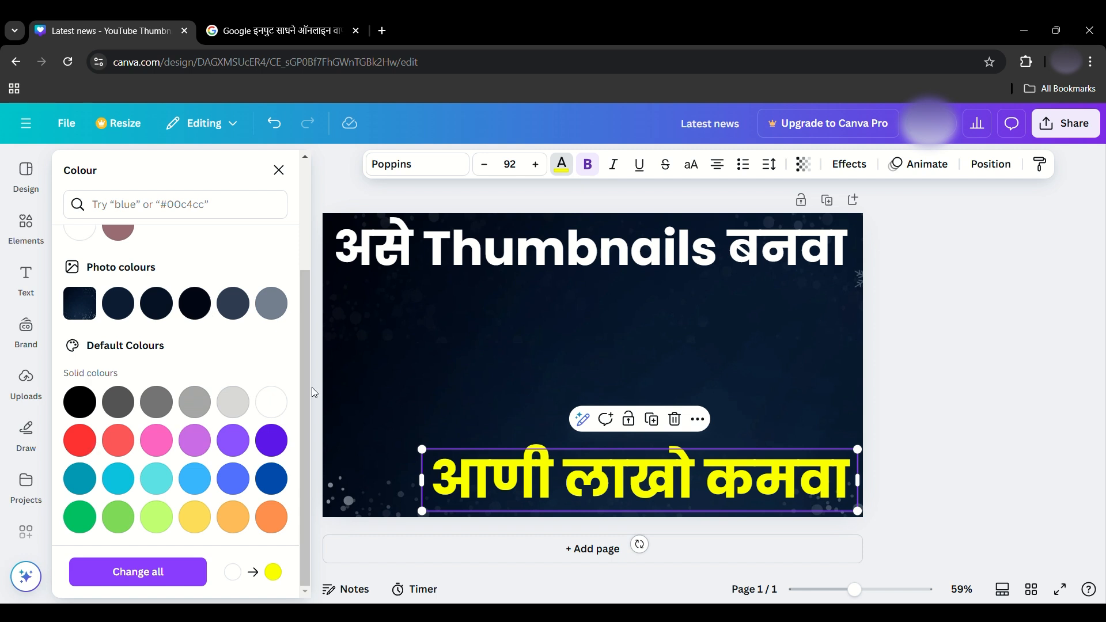
click(475, 363)
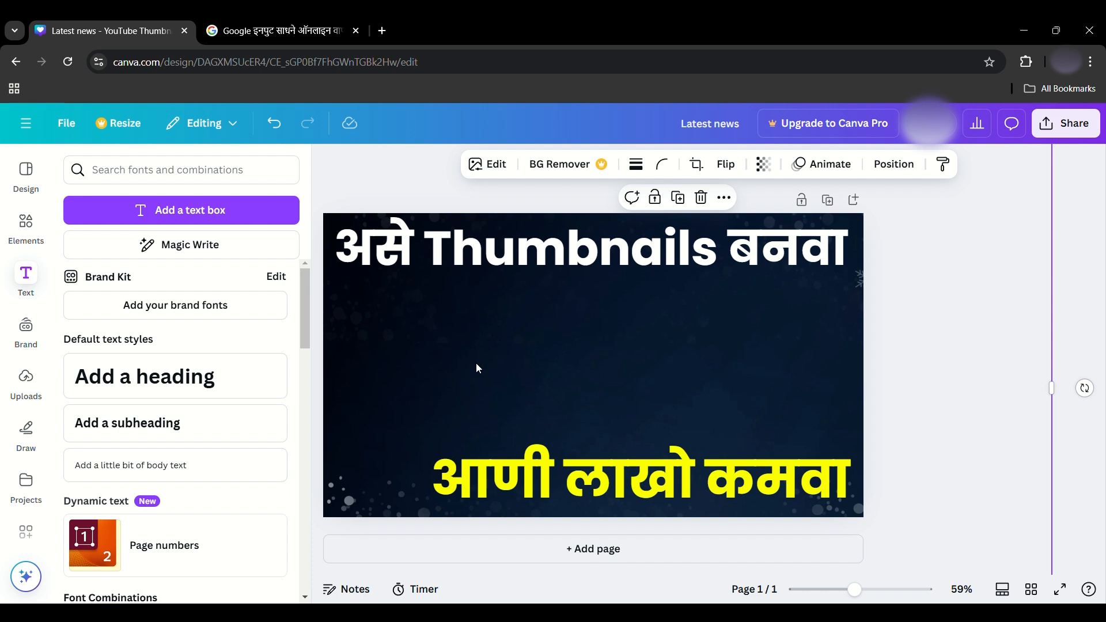
Add the uploaded picture of the thumbs-up man, enlarge it and place it right of centre along the page's bottom edge.
click(26, 380)
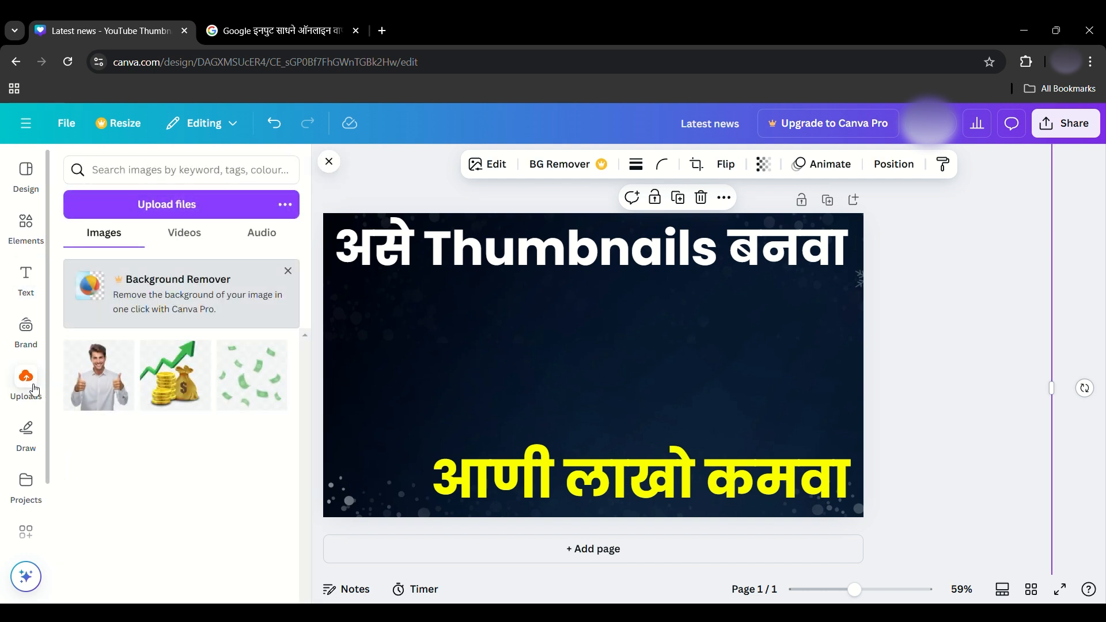
click(103, 377)
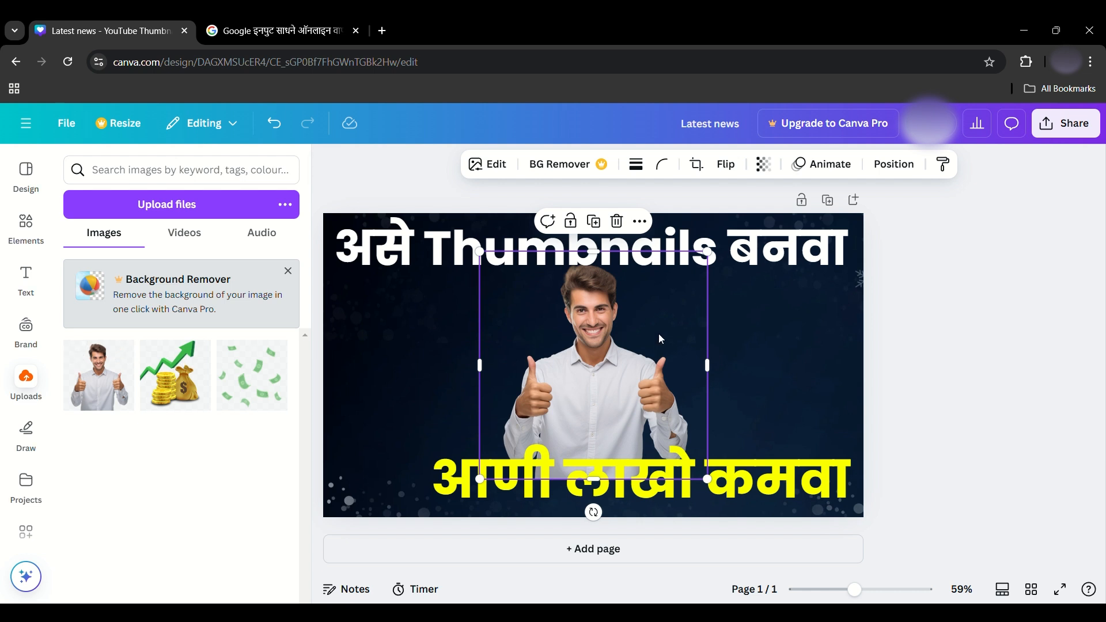
drag(658, 340, 729, 359)
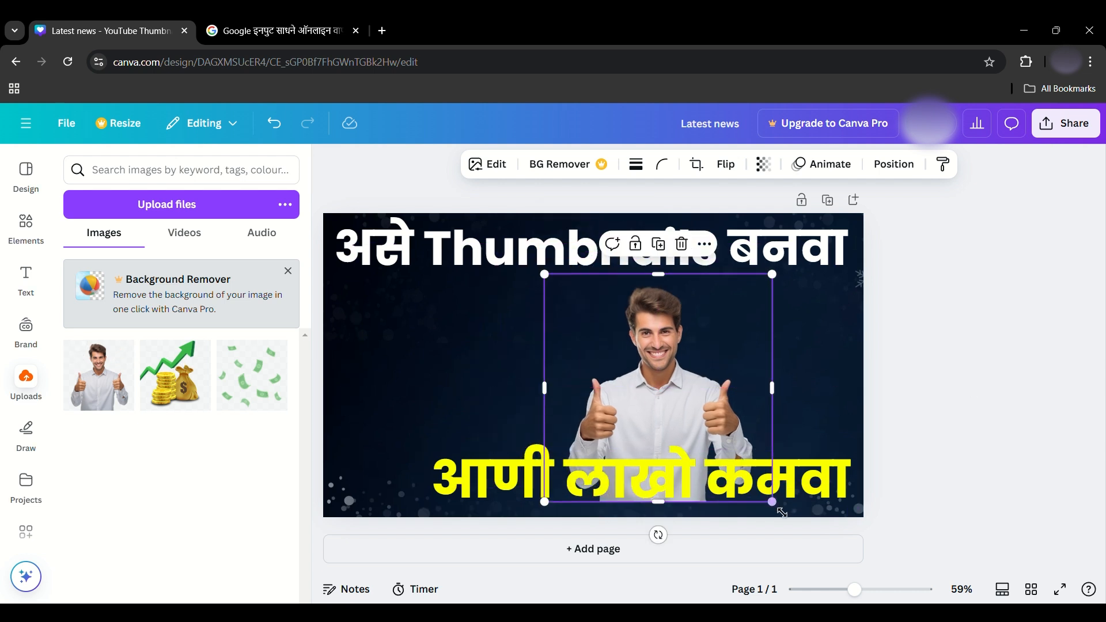
drag(775, 502, 820, 526)
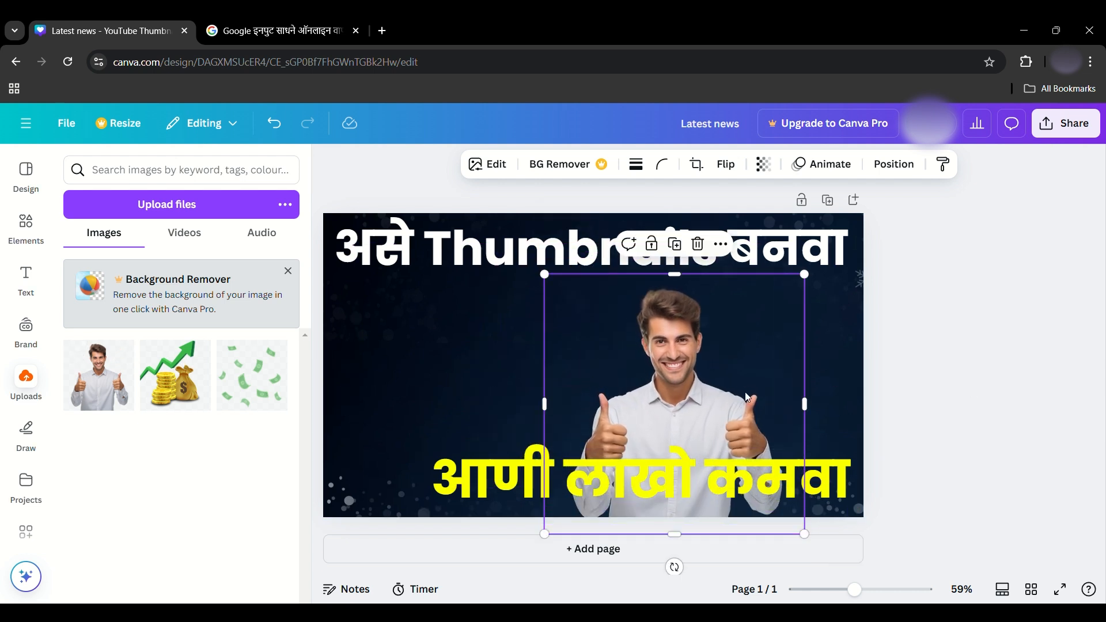
drag(753, 392, 764, 386)
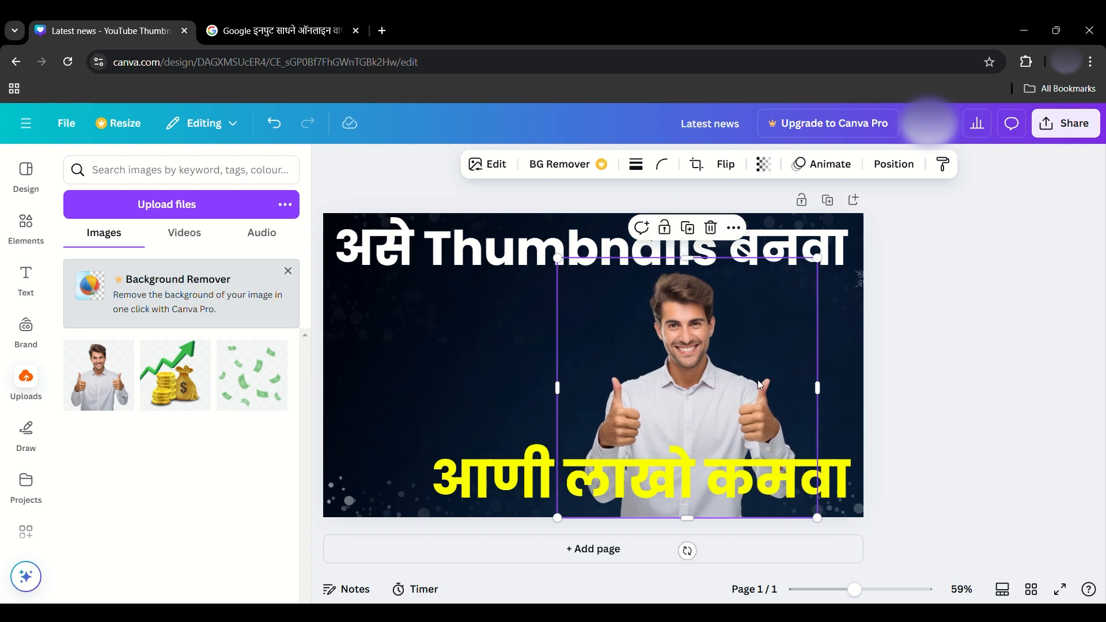
Move the yellow heading's layer behind the man's picture.
click(900, 178)
click(253, 205)
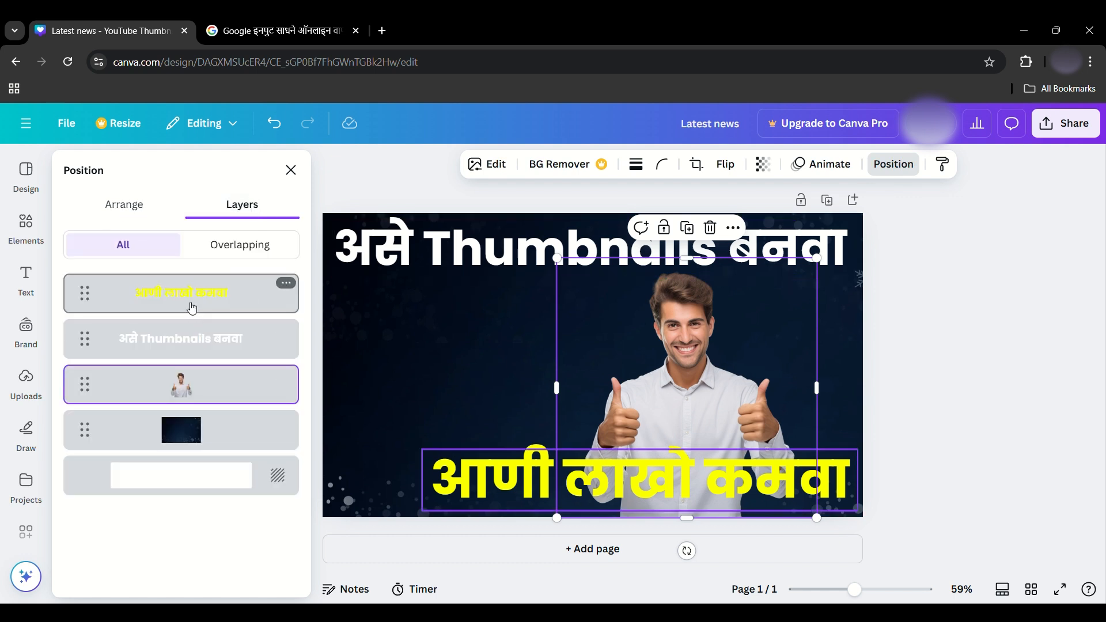
drag(192, 308, 192, 420)
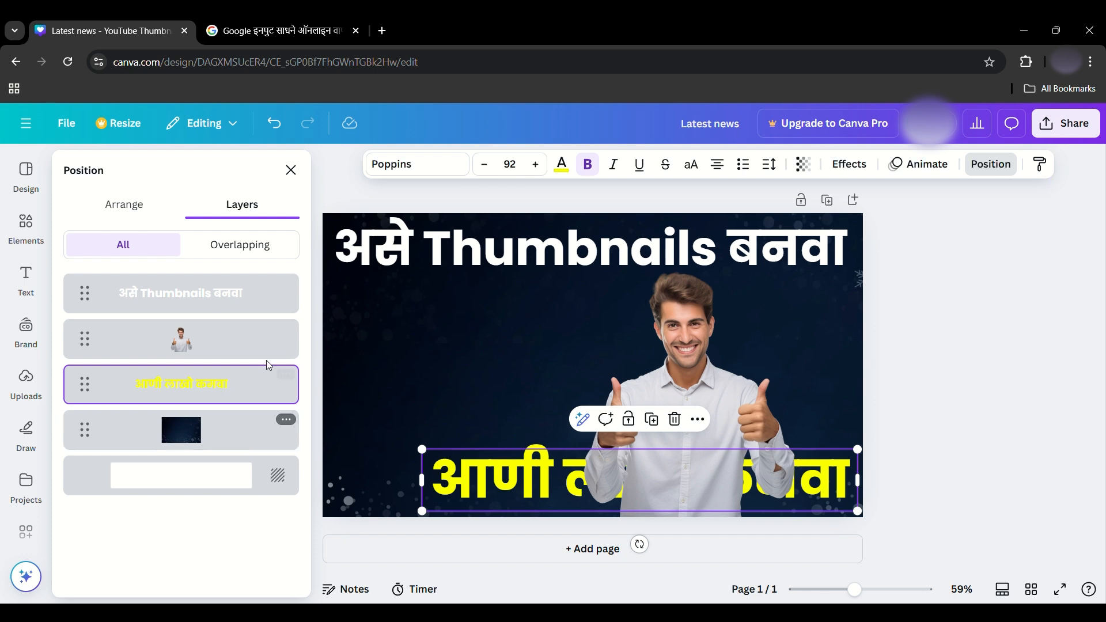
click(676, 369)
click(456, 334)
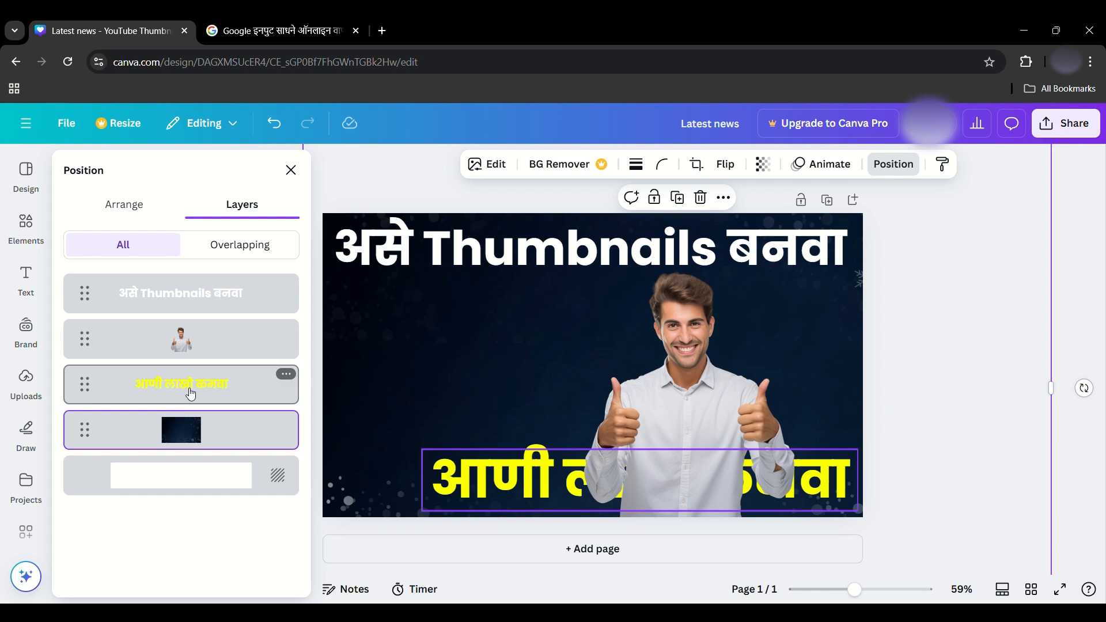
Move the yellow heading's layer back in front of the man's picture.
drag(190, 394, 196, 316)
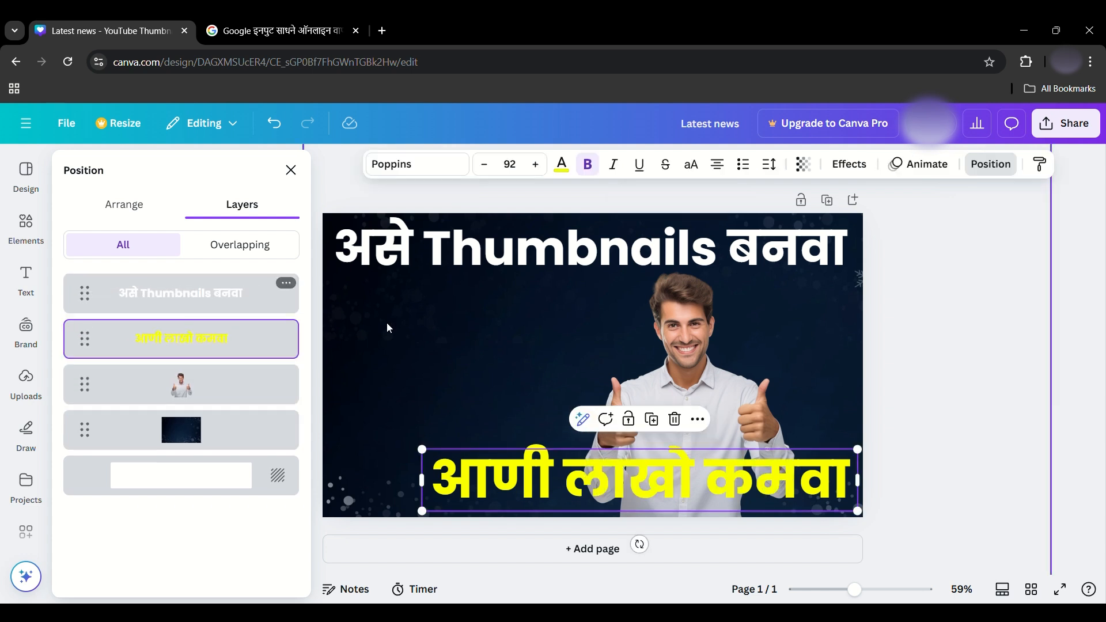
click(511, 375)
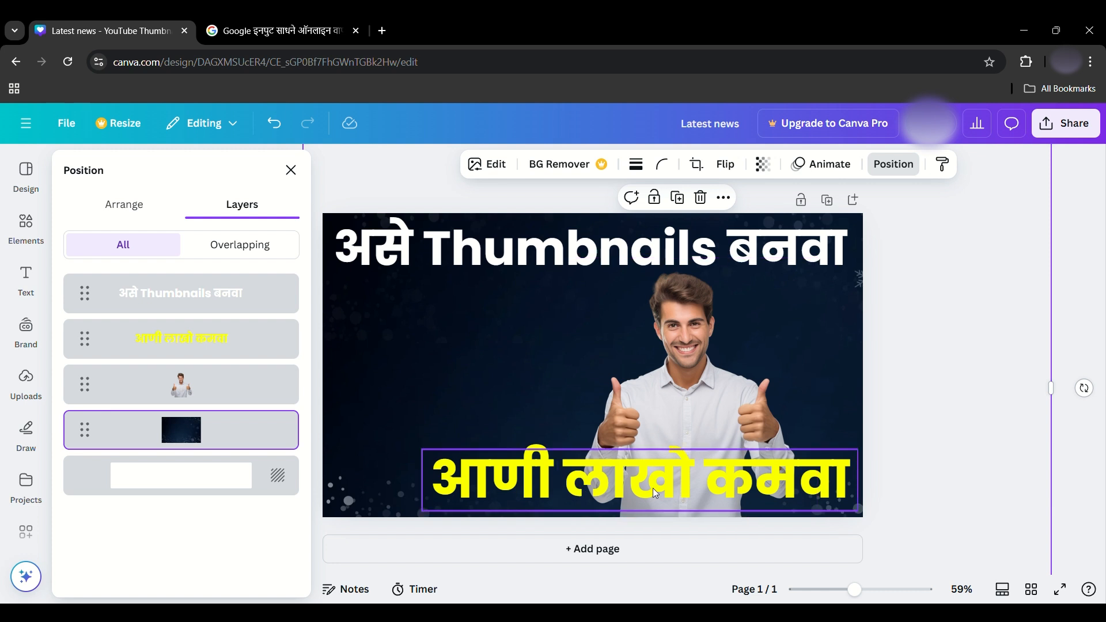
click(680, 482)
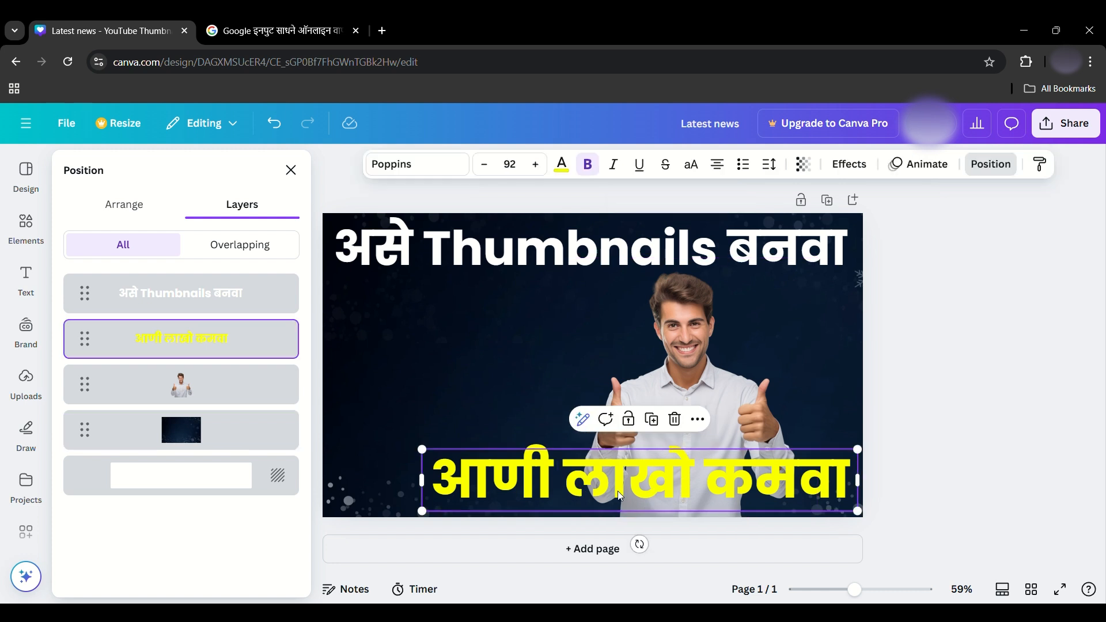
click(684, 447)
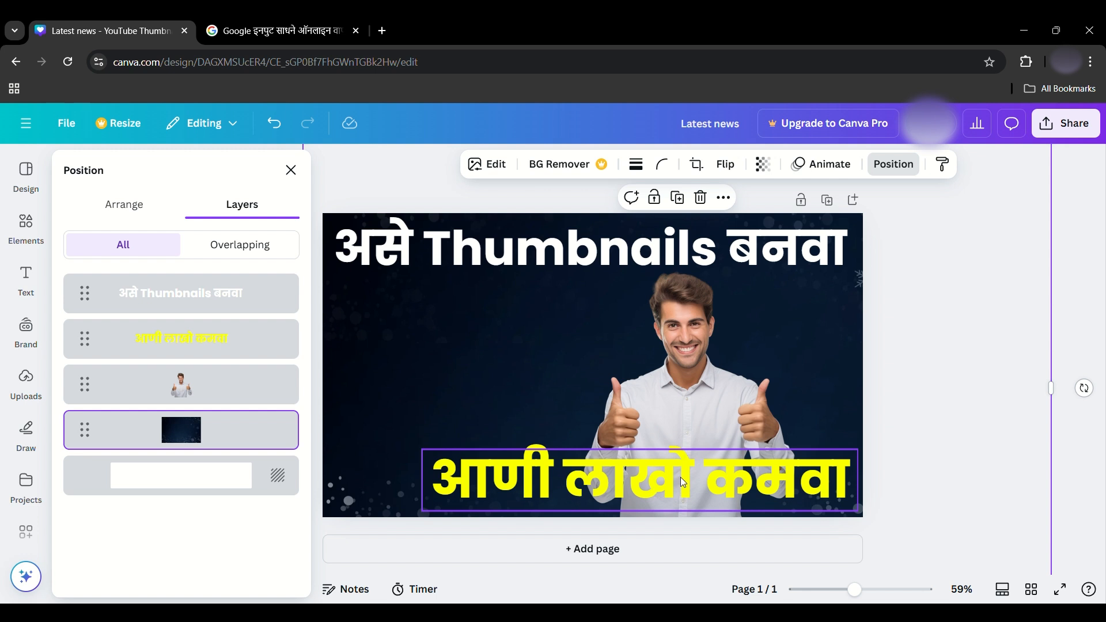
Apply the Shadow effect to the yellow heading and set the shadow colour to black.
click(679, 477)
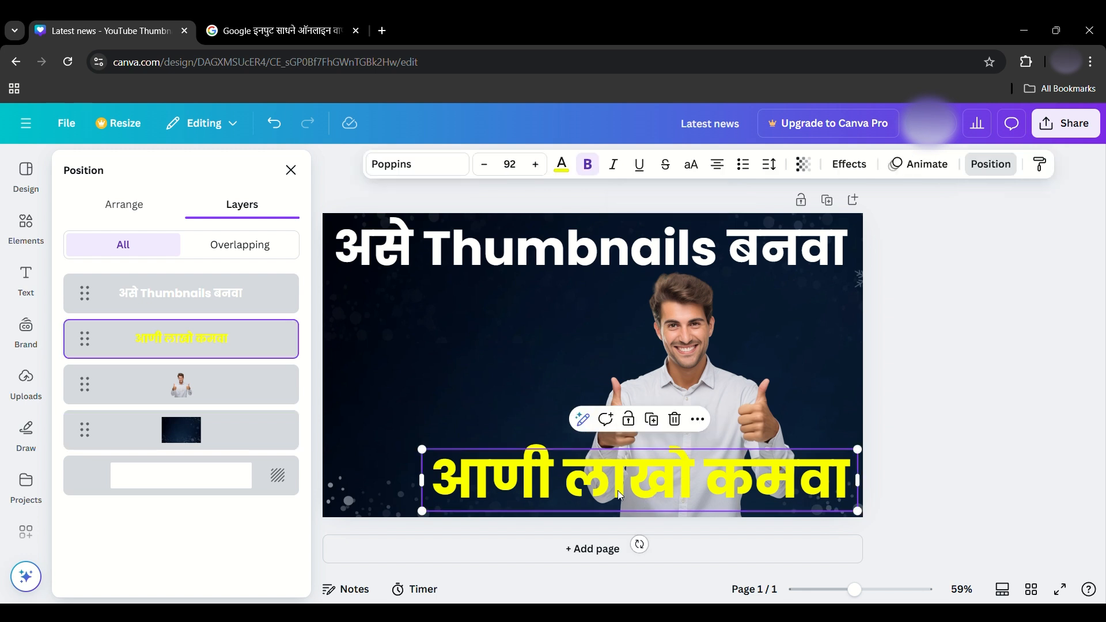
click(849, 166)
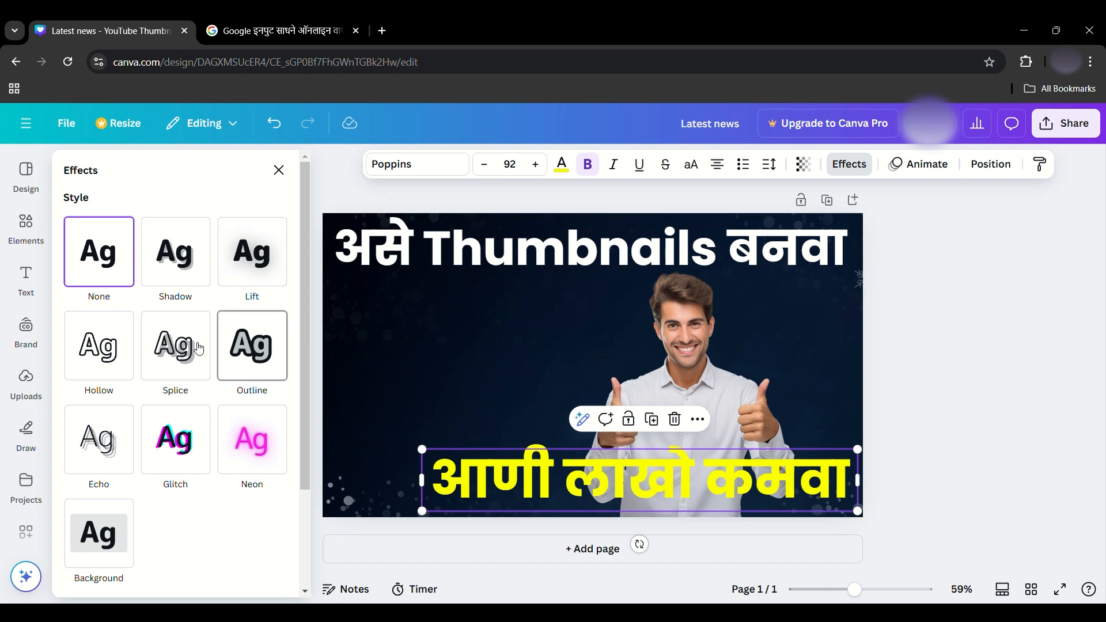
click(190, 264)
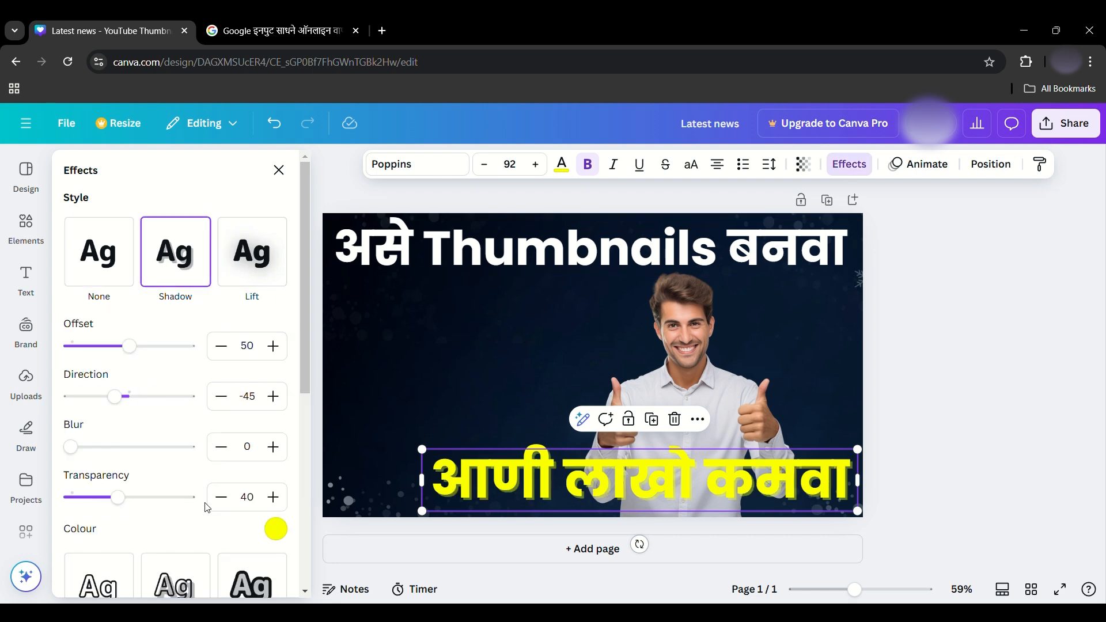
scroll(210, 509, down, 2)
click(279, 449)
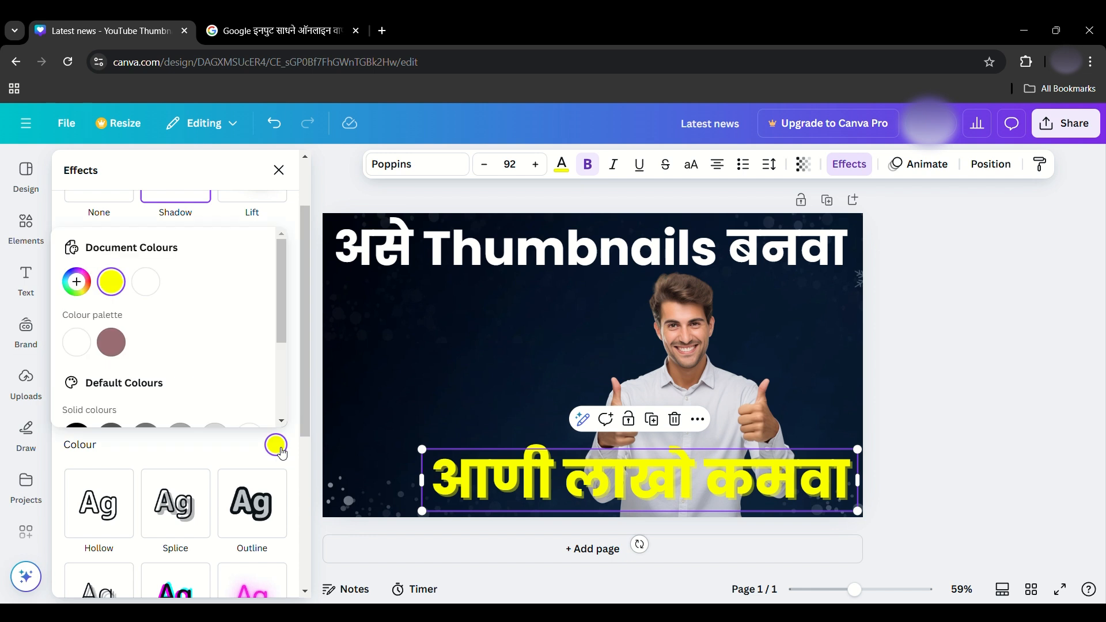
scroll(155, 351, down, 3)
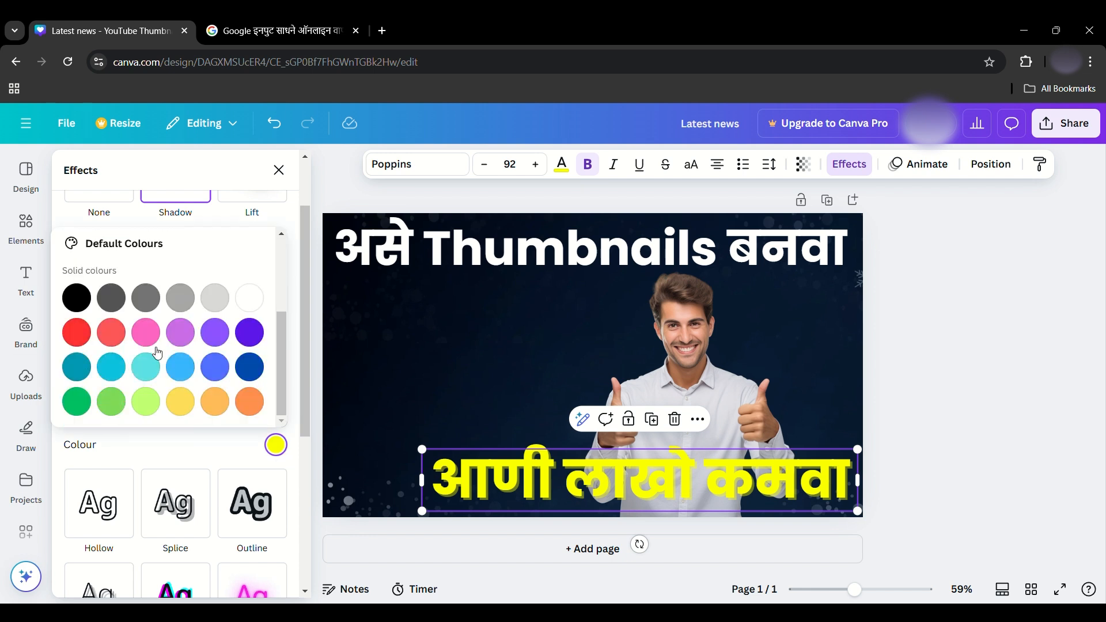
click(73, 309)
scroll(72, 311, up, 3)
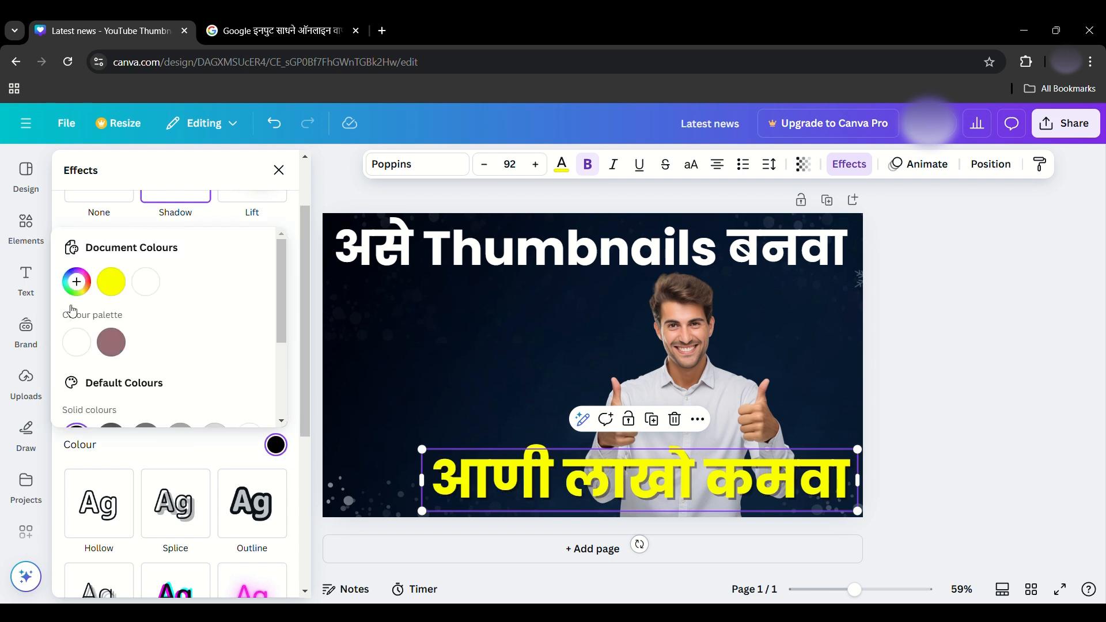
click(216, 224)
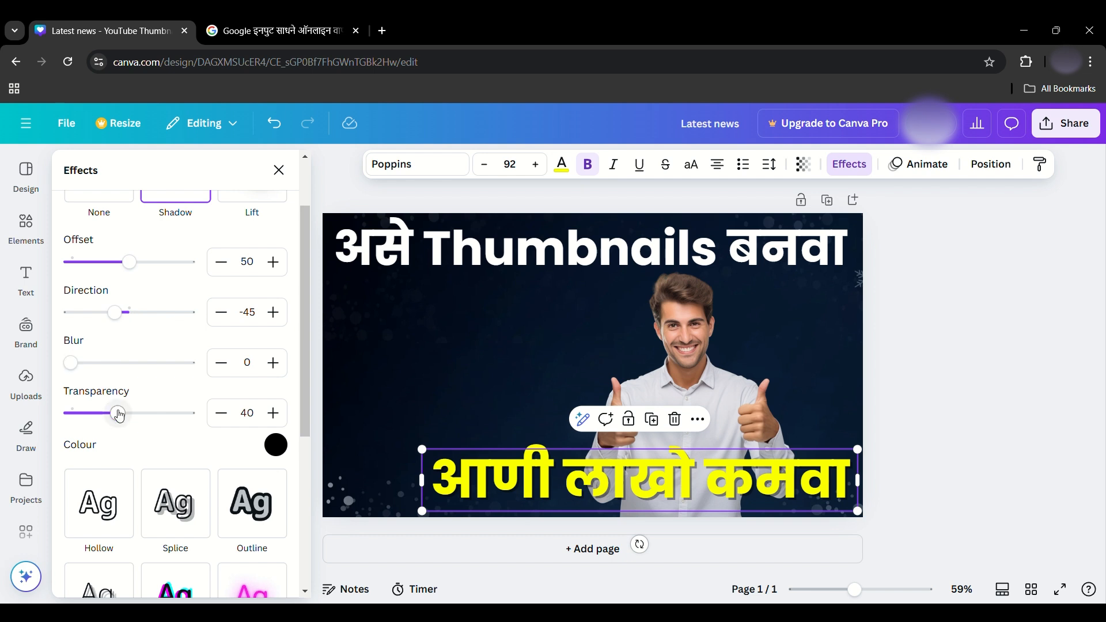
Set the yellow heading's shadow to transparency 100, direction -47, offset 42 and blur 34.
drag(119, 415, 200, 411)
scroll(141, 395, up, 1)
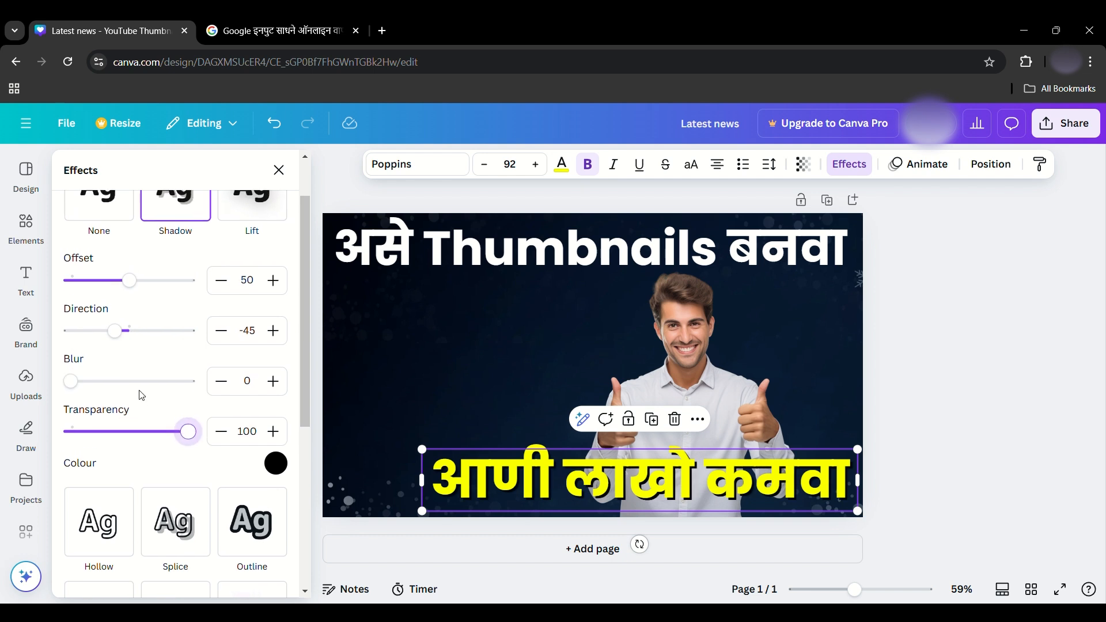
drag(73, 387, 101, 391)
mouse_move(119, 338)
mouse_down()
mouse_move(134, 337)
mouse_move(119, 339)
mouse_up()
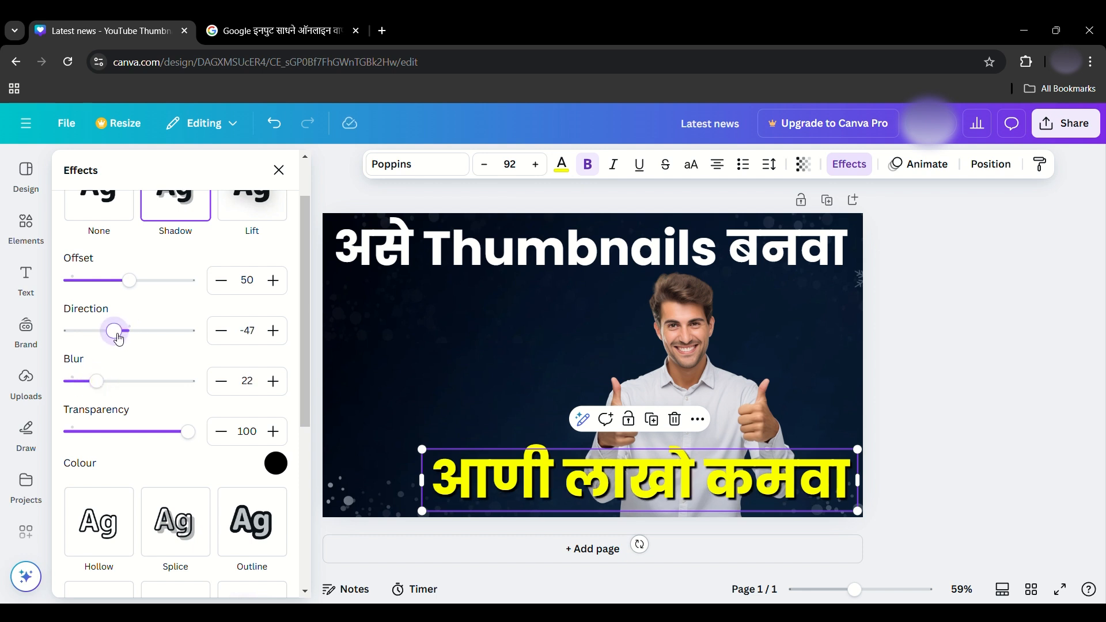
drag(129, 282, 119, 281)
drag(96, 381, 116, 384)
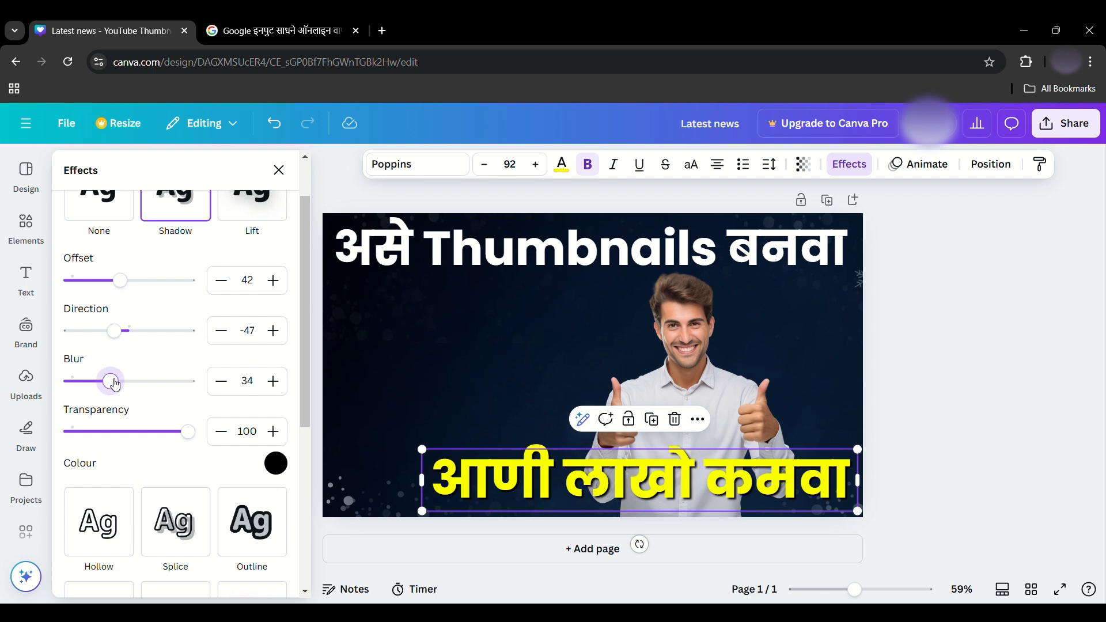
click(423, 347)
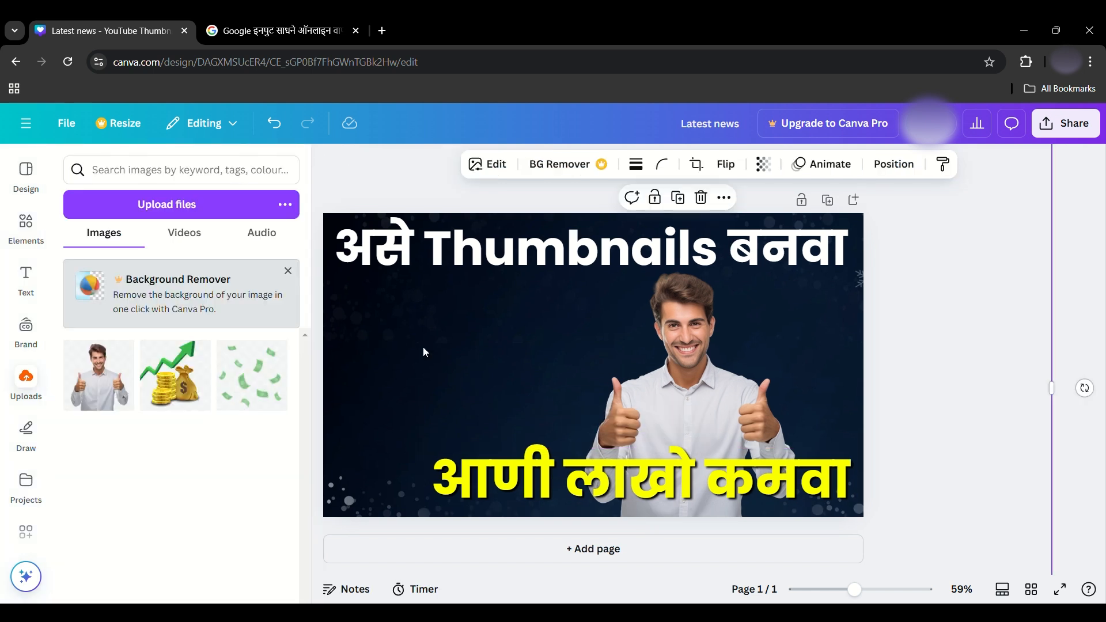
click(636, 477)
click(454, 368)
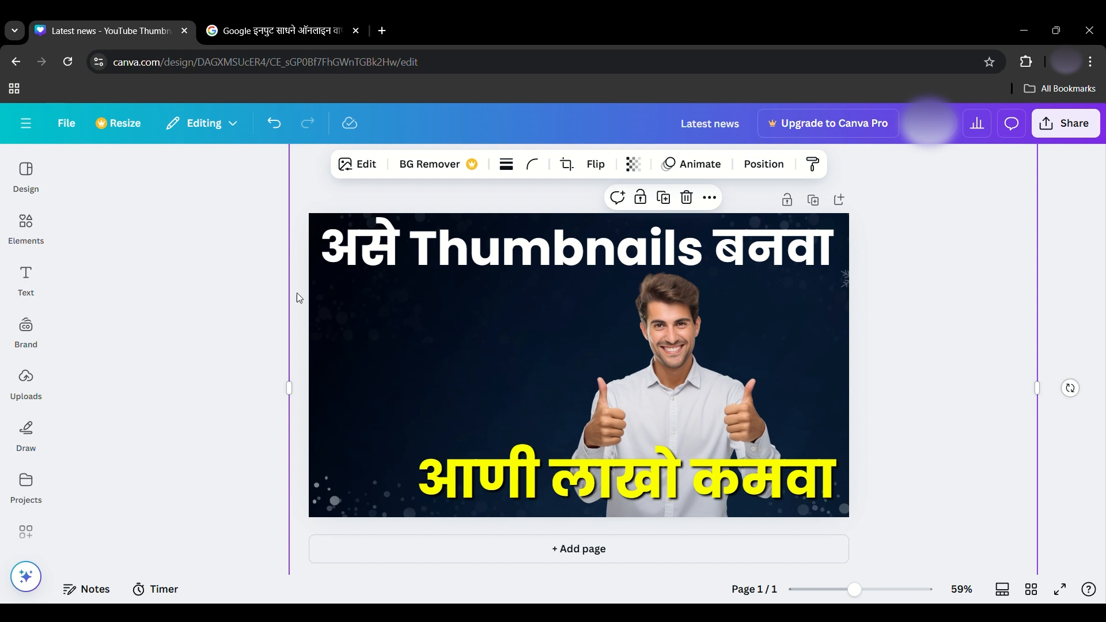
Search the element graphics for "shadow" and add the wide black fade-up gradient to the thumbnail.
click(32, 229)
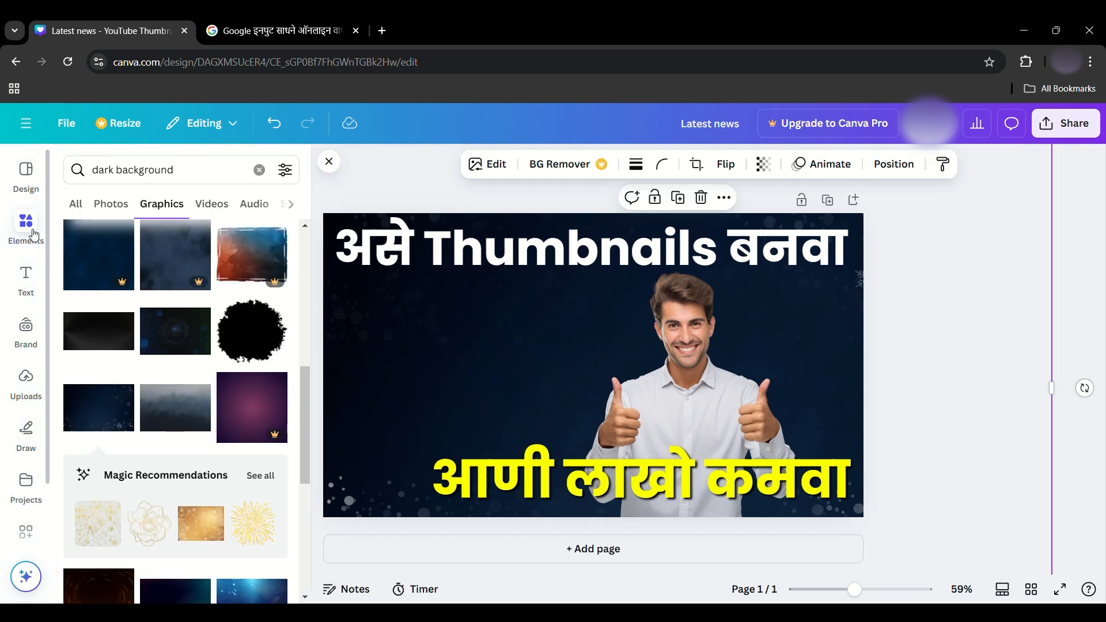
key(Return)
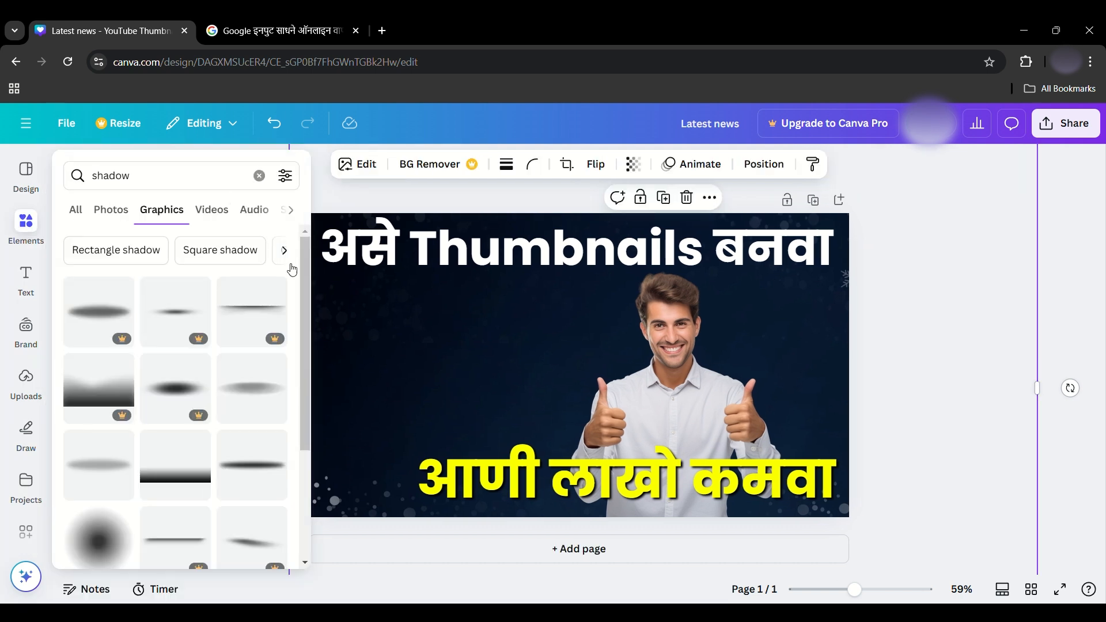
scroll(194, 465, down, 1)
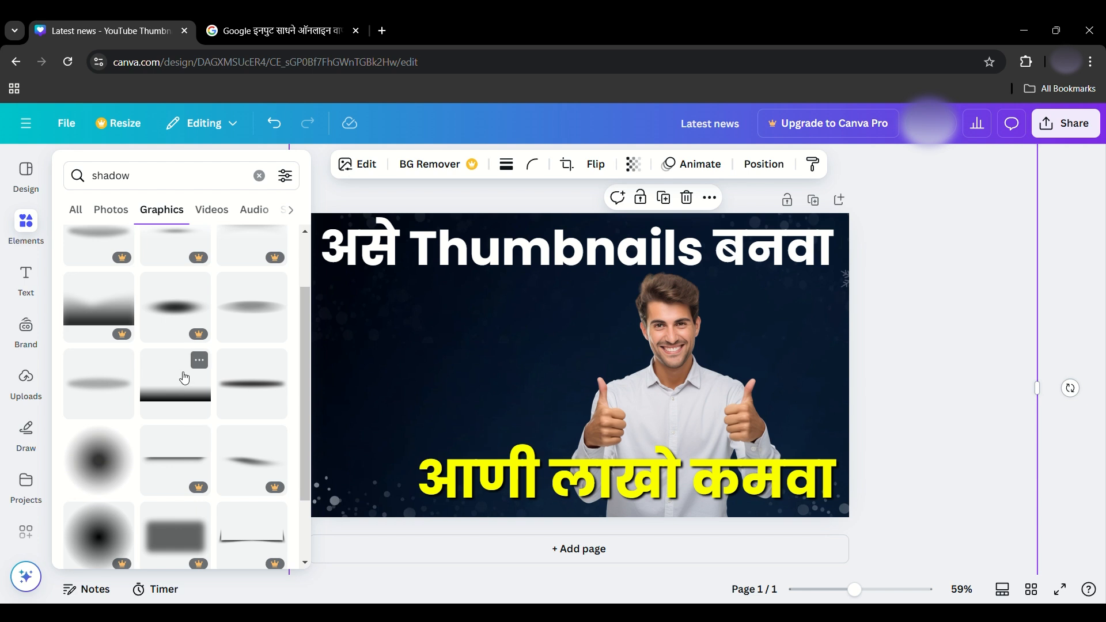
click(185, 377)
click(575, 345)
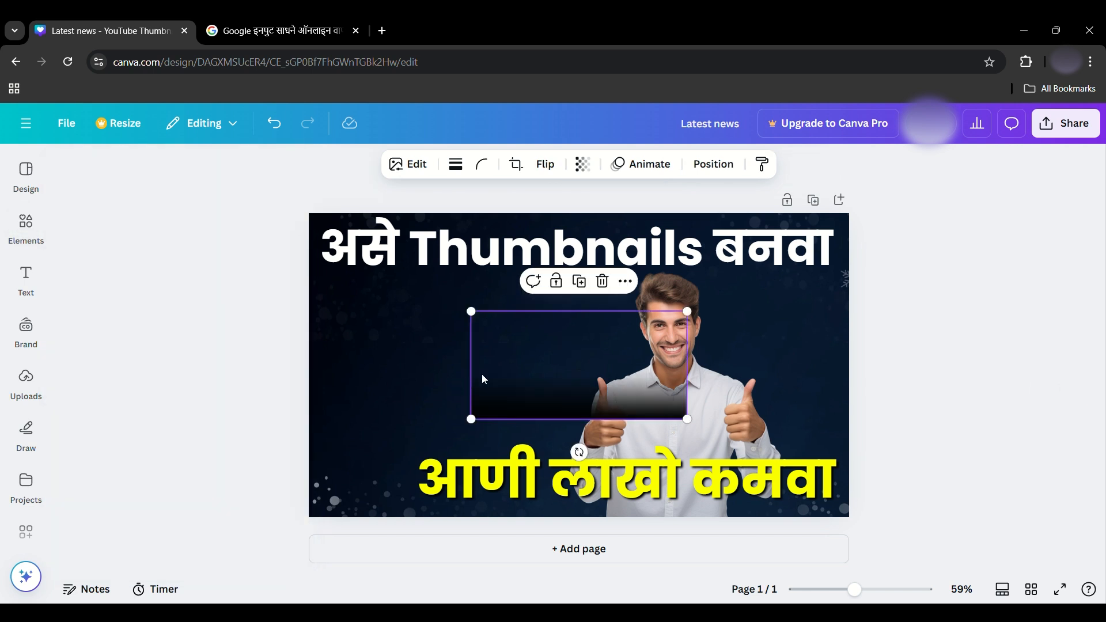
Enlarge the black gradient to span the thumbnail's full width along its bottom edge, and check its layer order.
drag(535, 370, 407, 370)
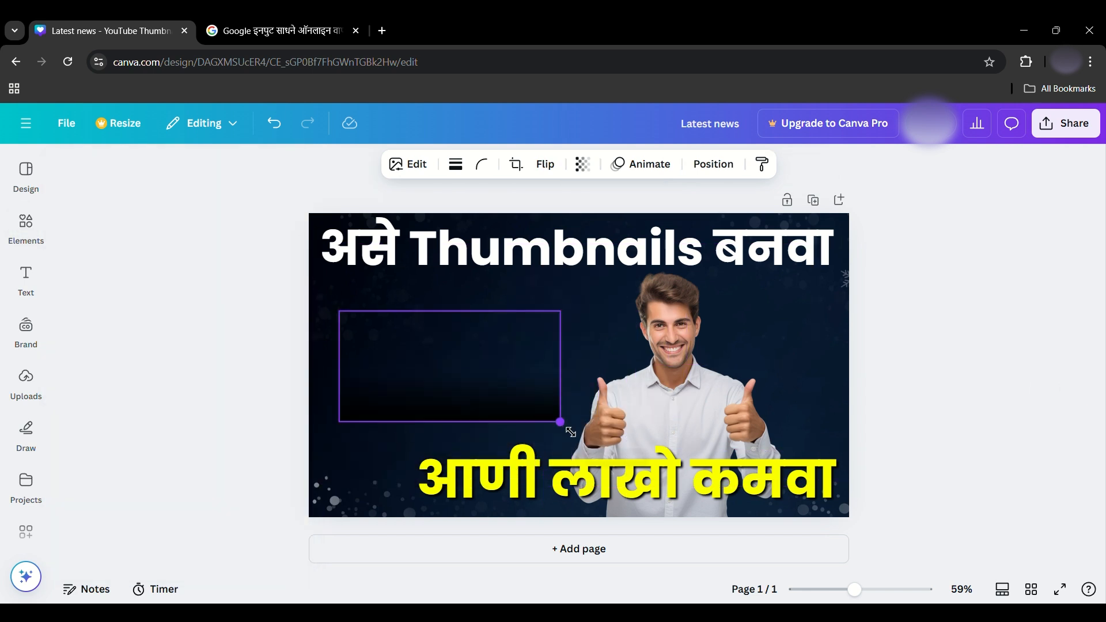
drag(560, 420, 838, 530)
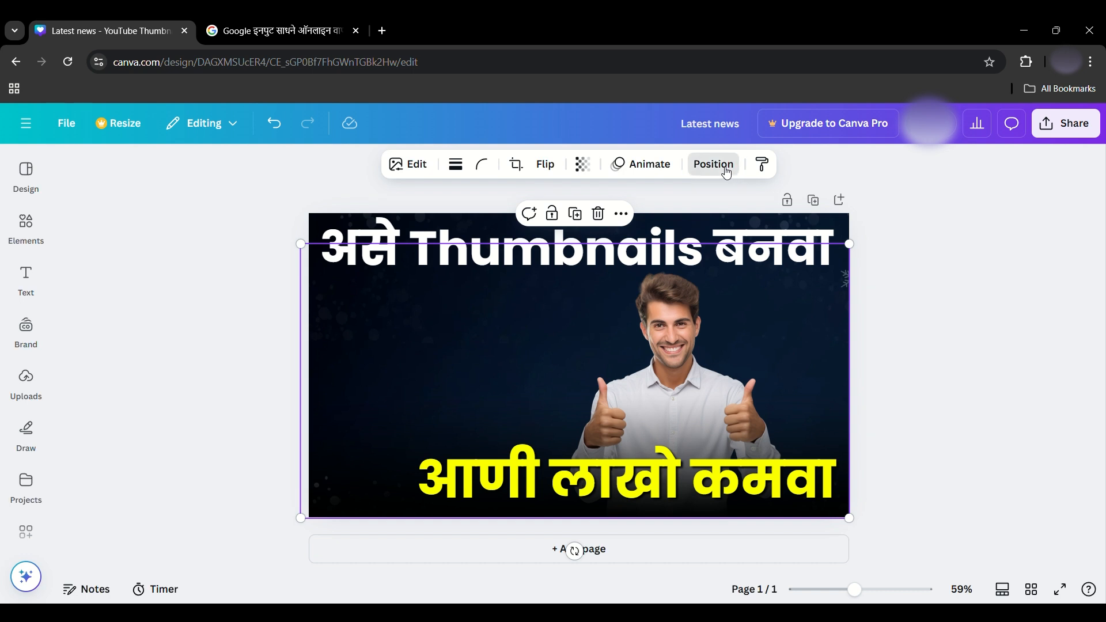
click(720, 166)
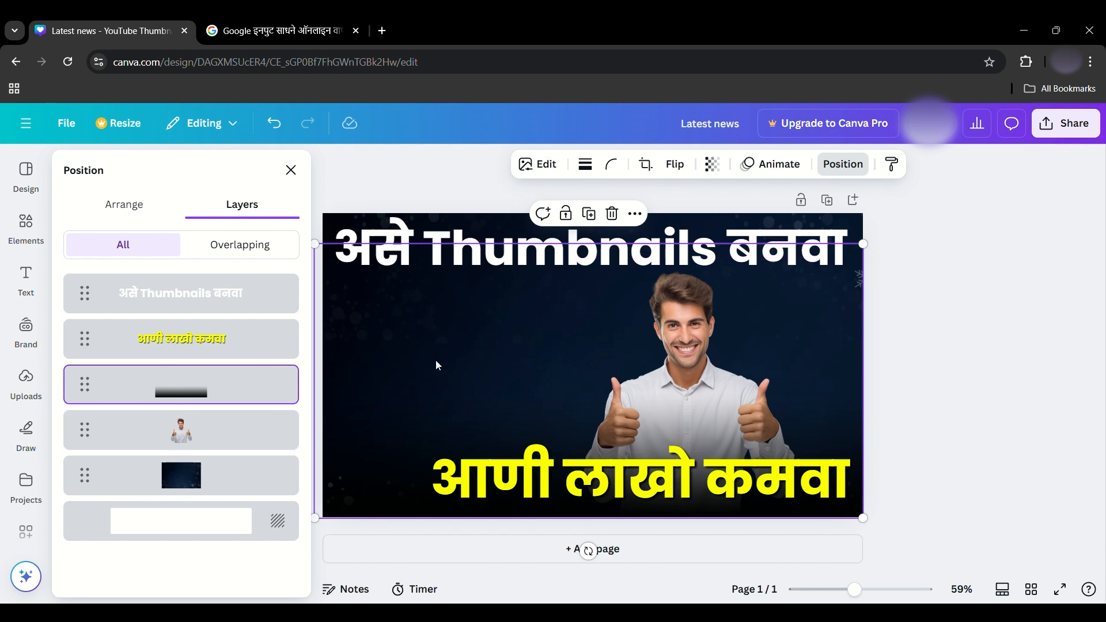
click(894, 336)
click(895, 337)
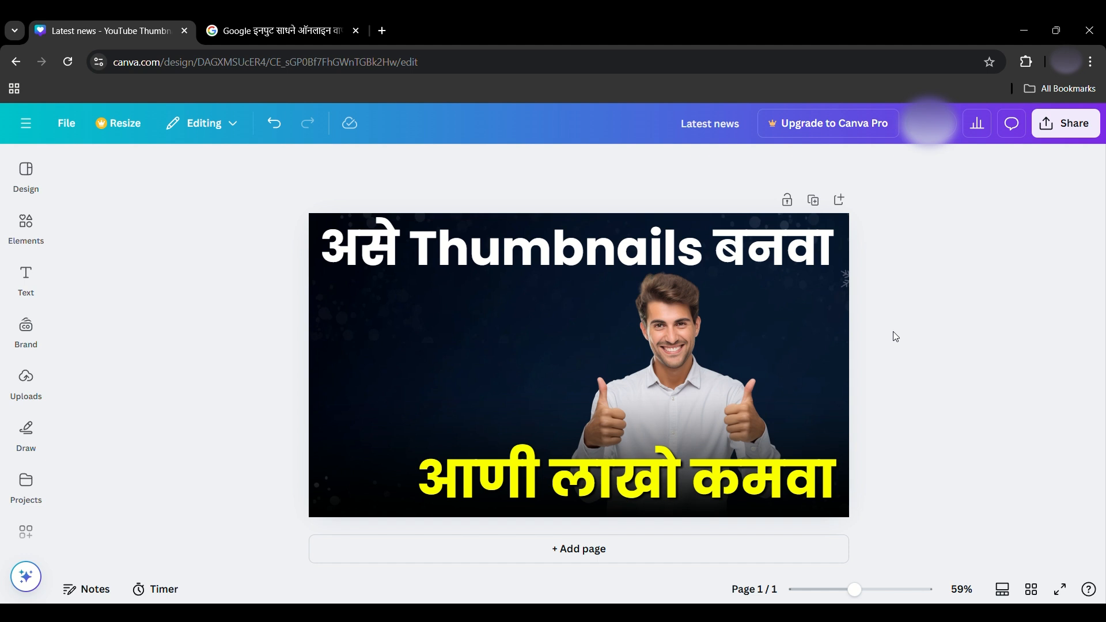
Add the uploaded coins, money bag and growth arrow image, shrink it and place it in the empty area beside the man.
click(26, 381)
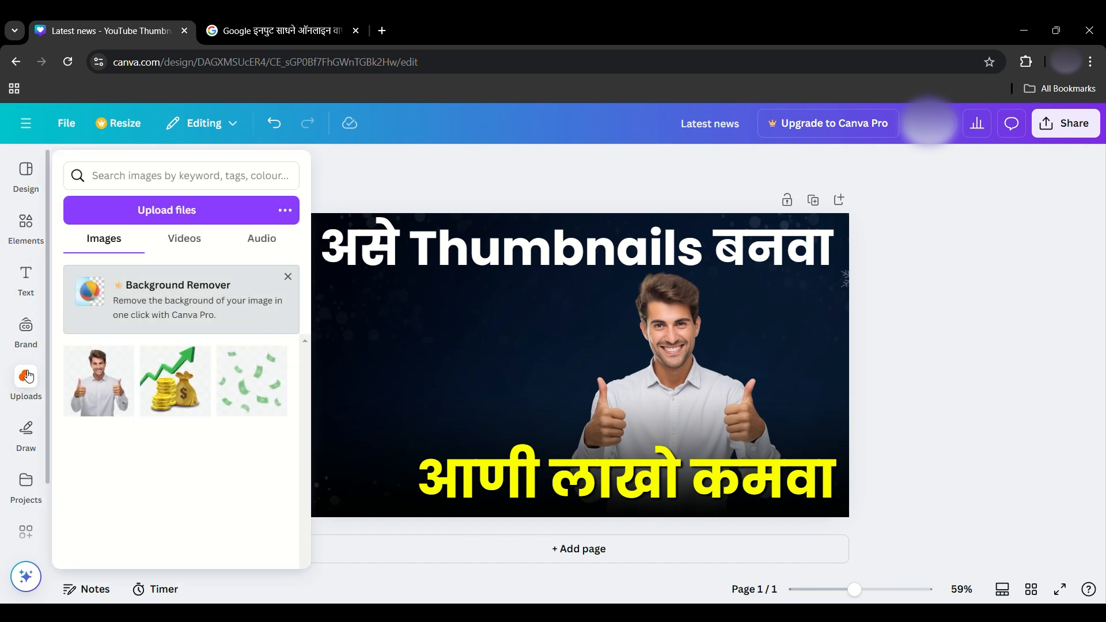
click(166, 380)
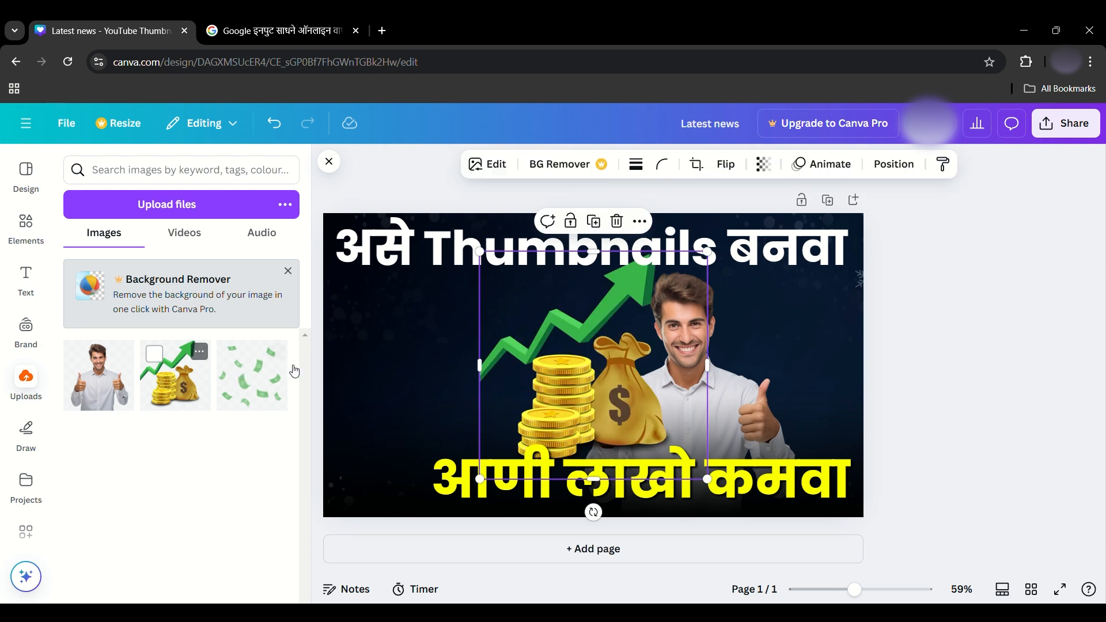
drag(562, 364, 415, 370)
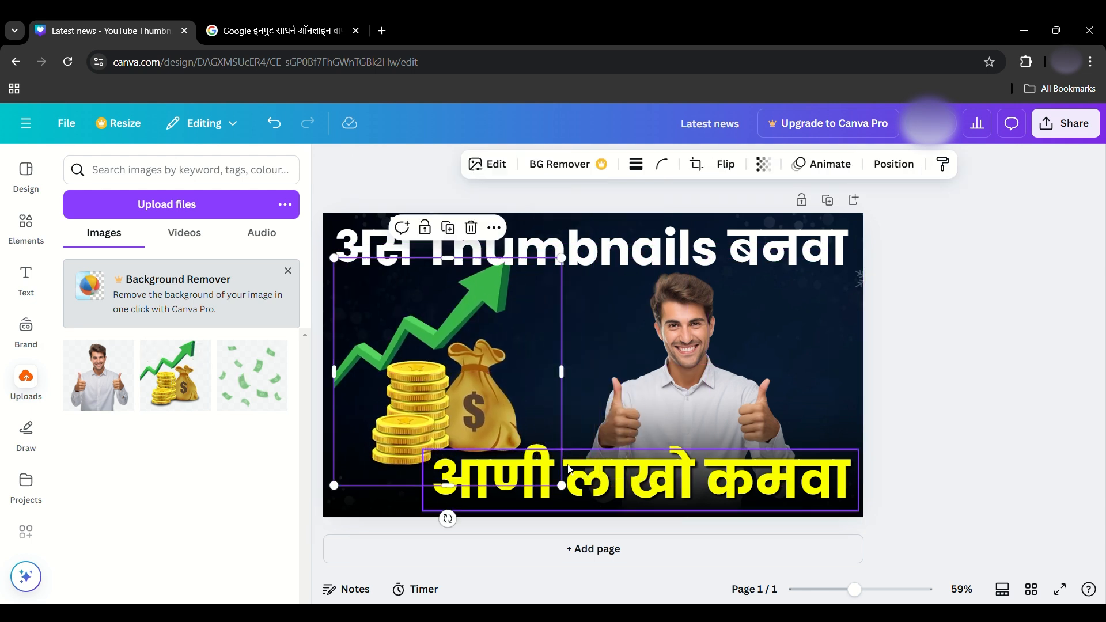
drag(561, 485, 478, 423)
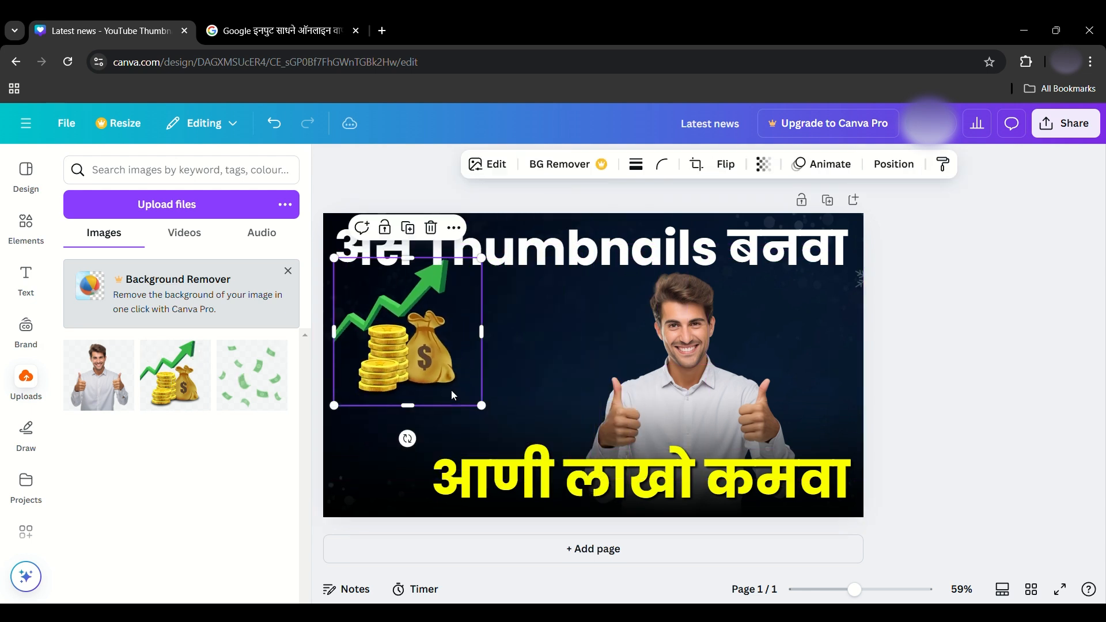
drag(438, 368, 452, 402)
drag(508, 448, 513, 458)
drag(474, 403, 454, 397)
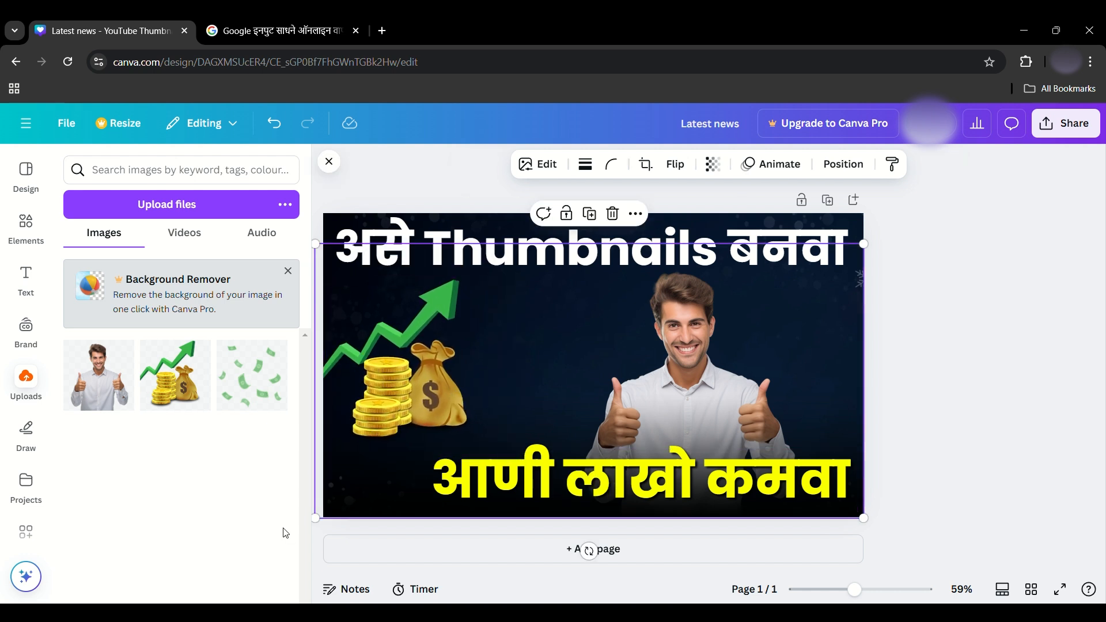
Add the uploaded flying banknotes image and position it over the man's picture.
click(266, 392)
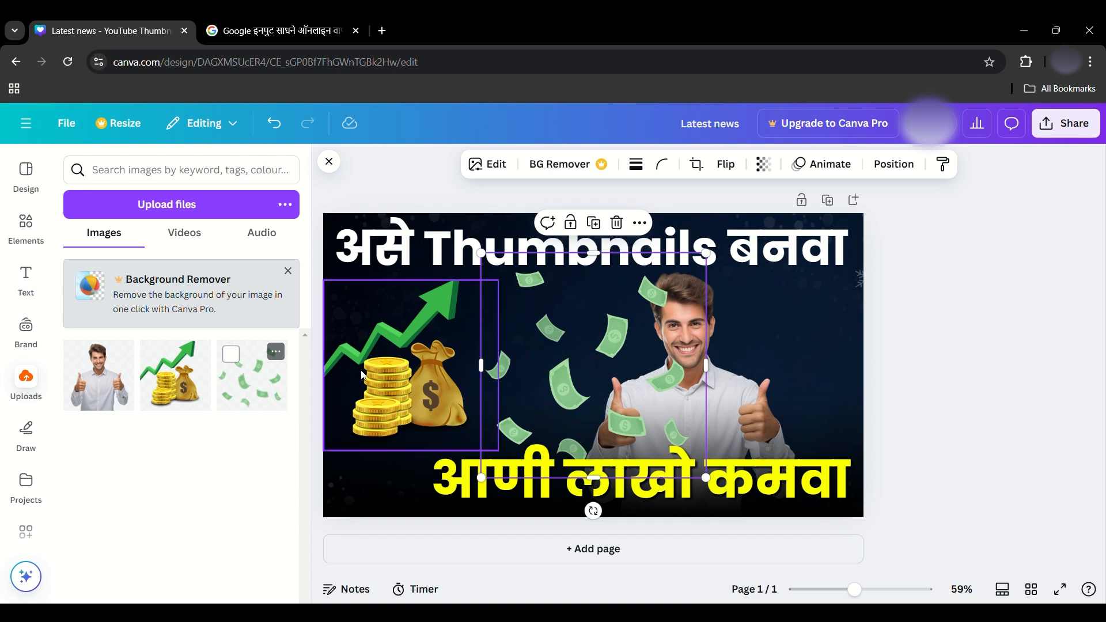
drag(520, 351, 611, 345)
drag(709, 340, 710, 350)
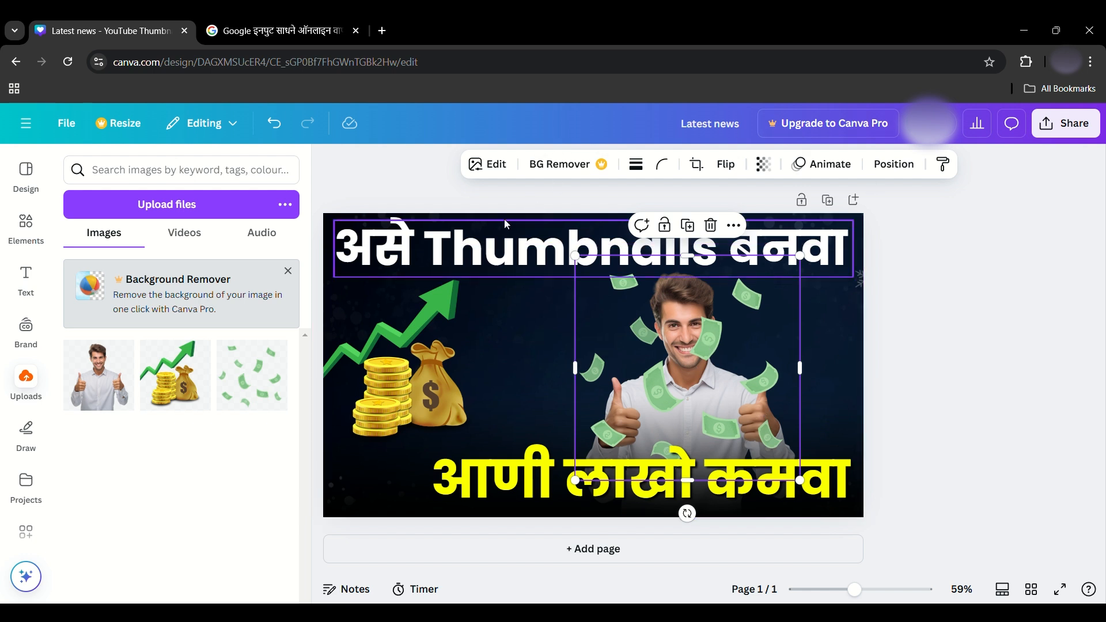
Try the Fresco, Belvedere and Flint filters on the banknotes image and return its filter to None.
click(499, 166)
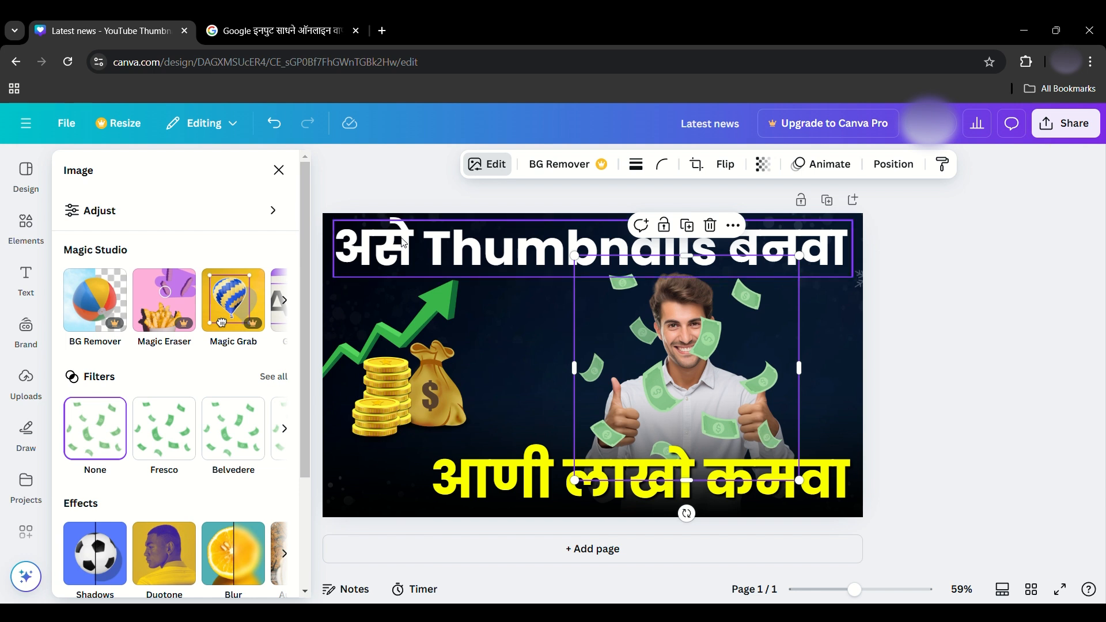
click(163, 443)
click(217, 435)
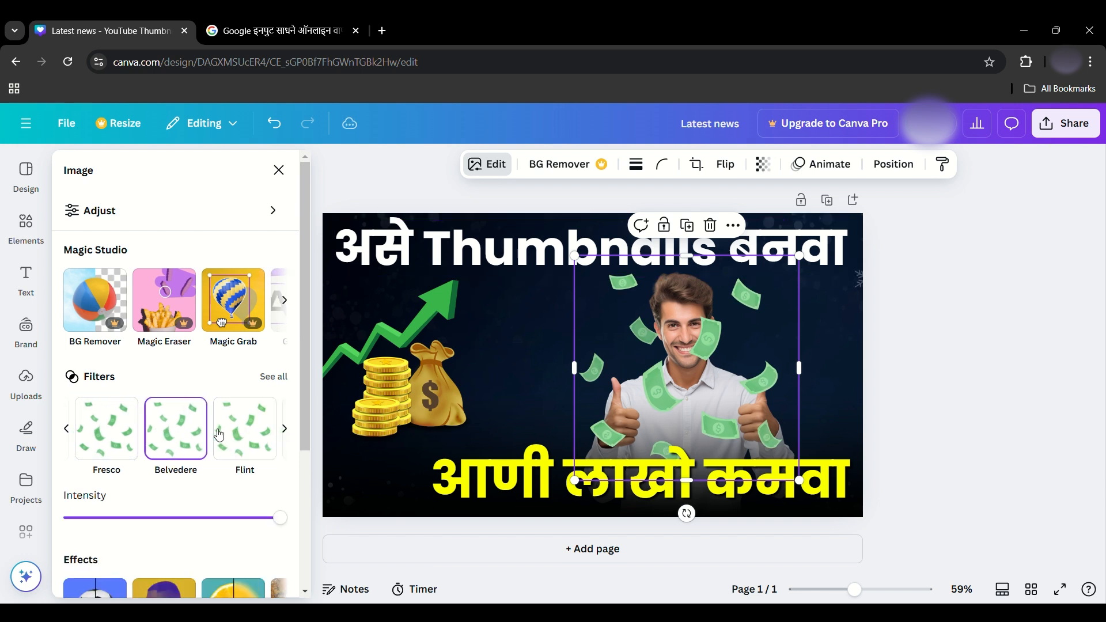
click(66, 427)
click(89, 451)
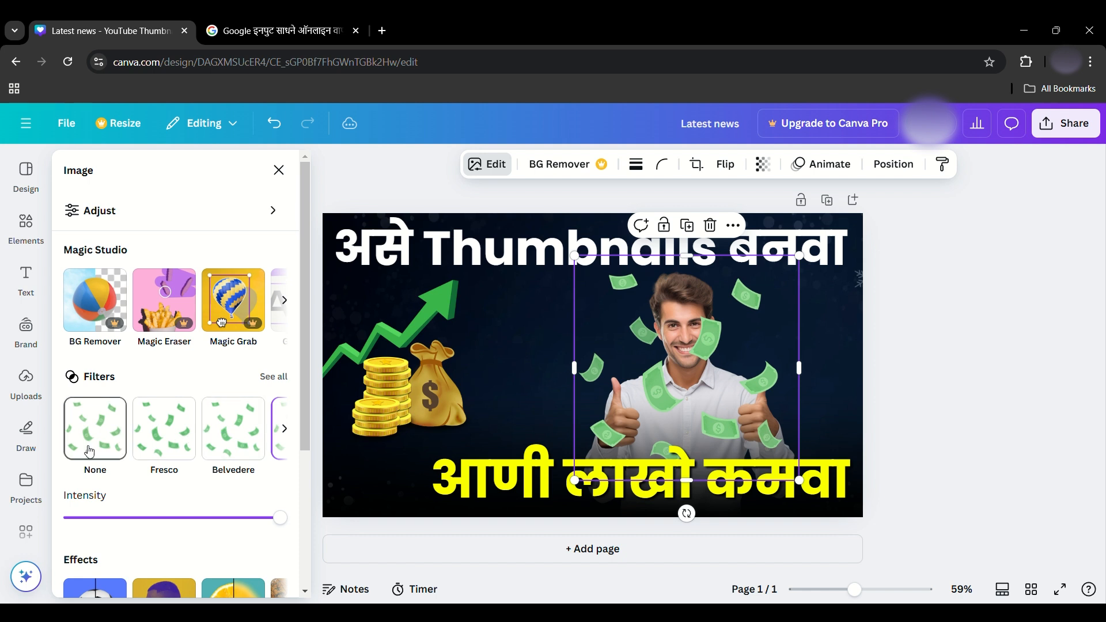
Try Auto-adjust on the whole banknotes image and turn it off again.
click(114, 215)
scroll(171, 460, down, 1)
scroll(171, 461, down, 4)
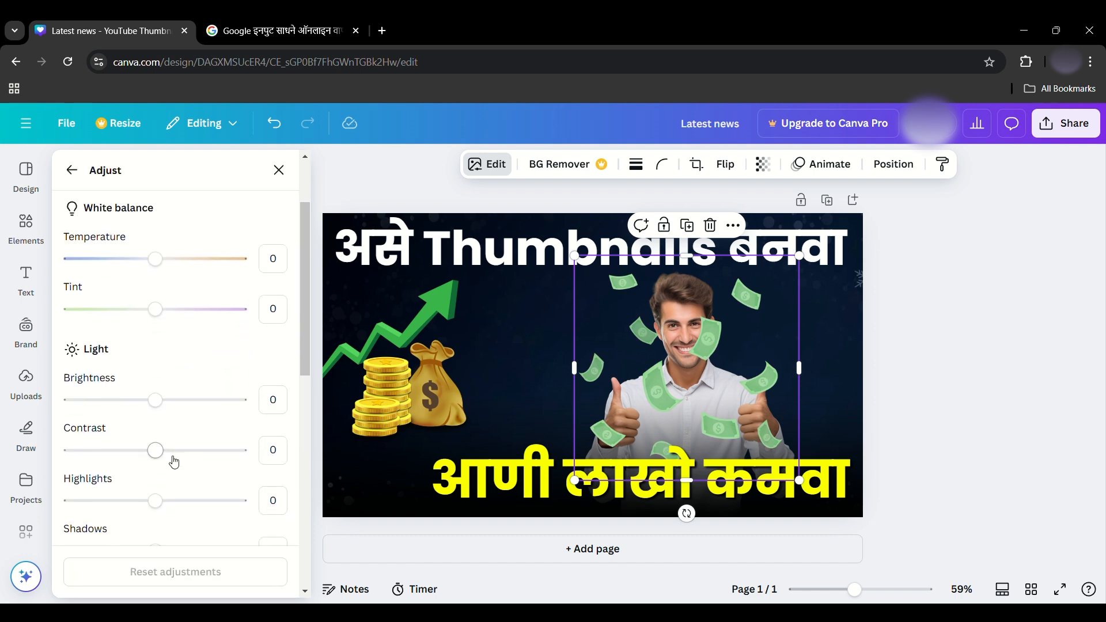
scroll(171, 461, up, 5)
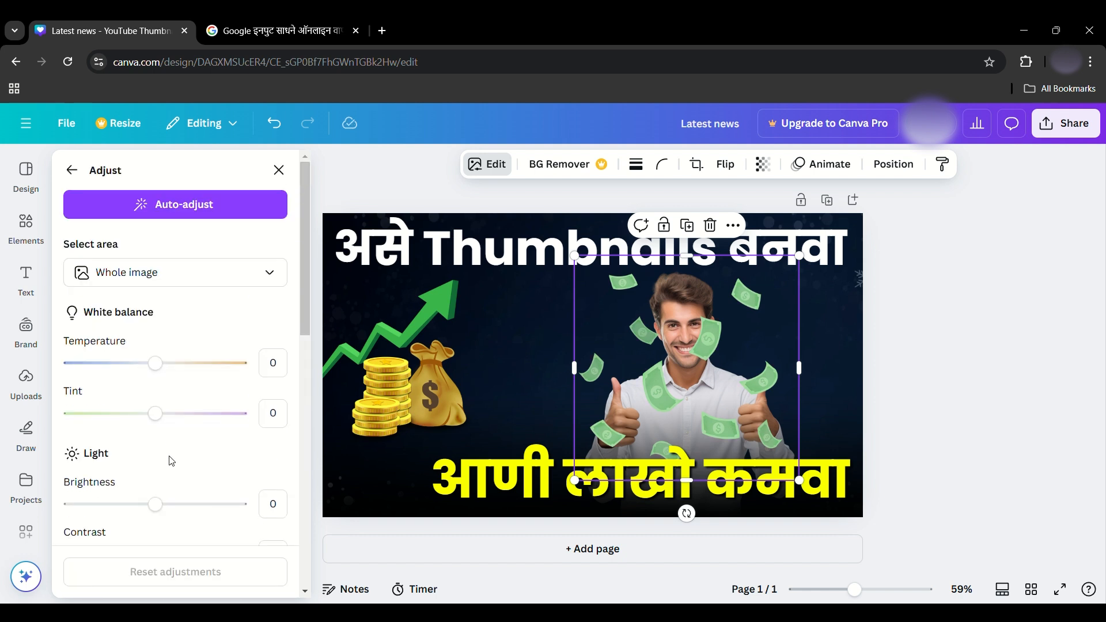
click(173, 214)
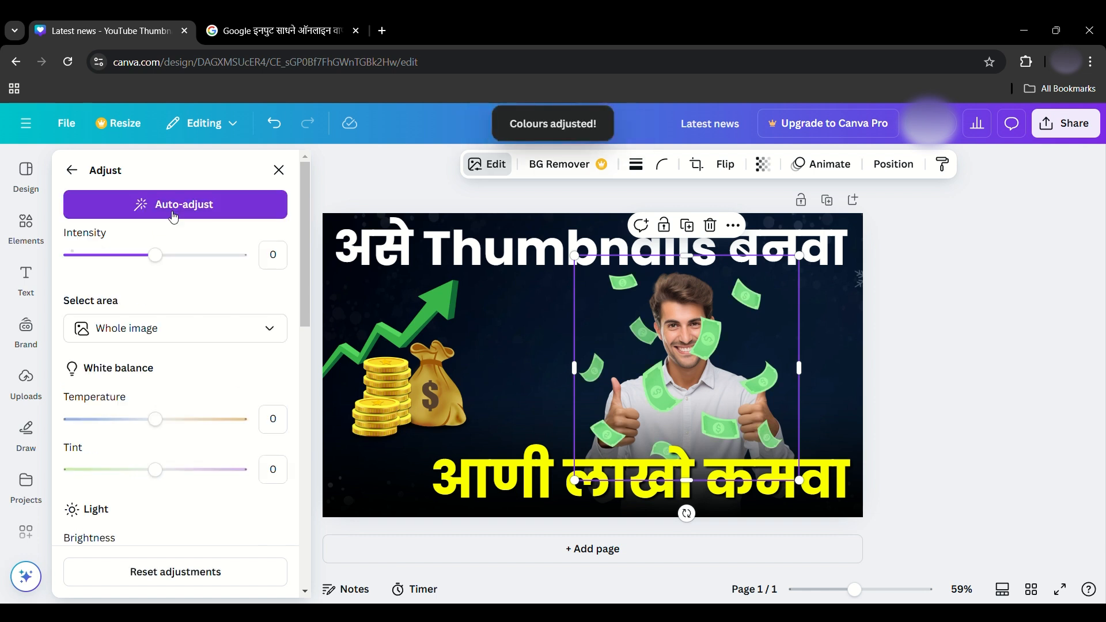
click(172, 216)
Set the banknotes image's contrast to 10.
scroll(173, 217, down, 5)
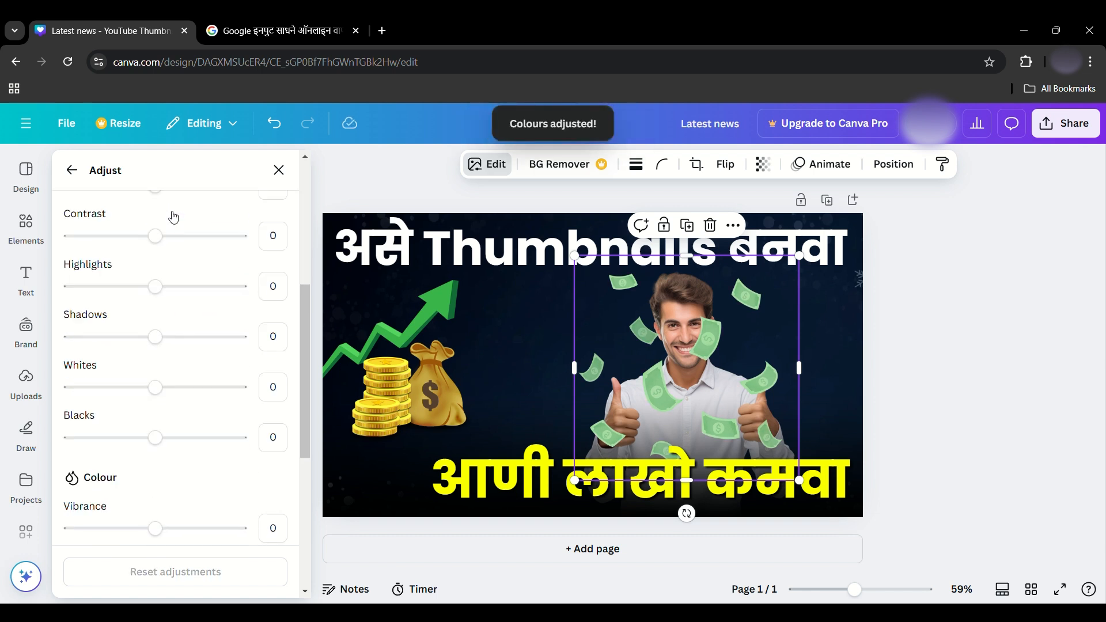
scroll(173, 218, up, 2)
drag(155, 286, 169, 298)
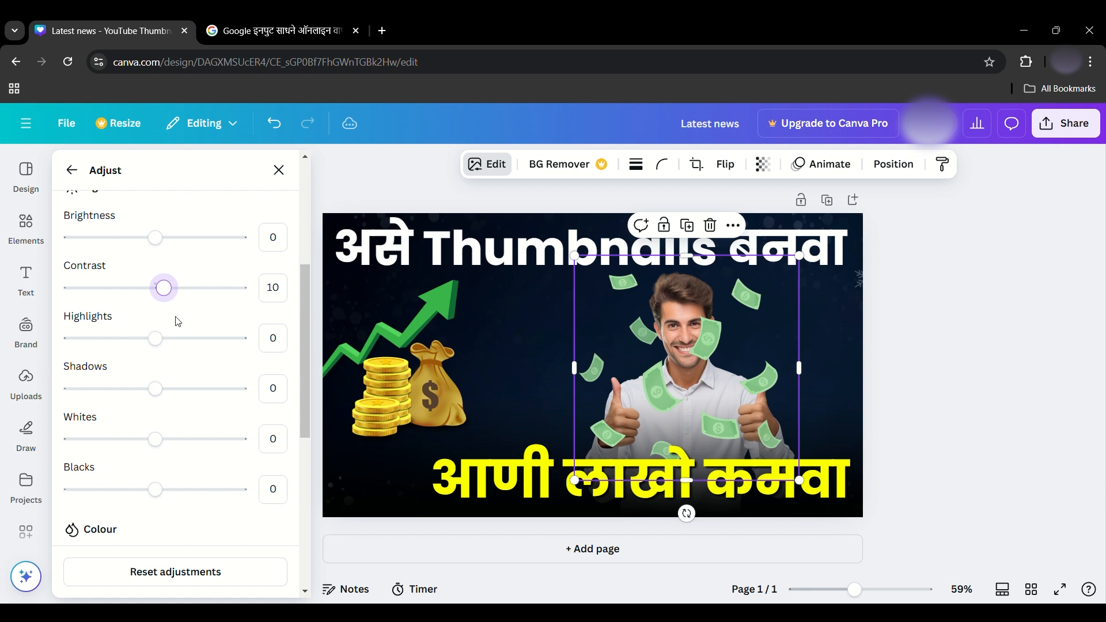
Adjust the hue of the banknotes' green, set that colour's saturation to 69, and set the image's overall saturation to 12.
scroll(175, 323, down, 5)
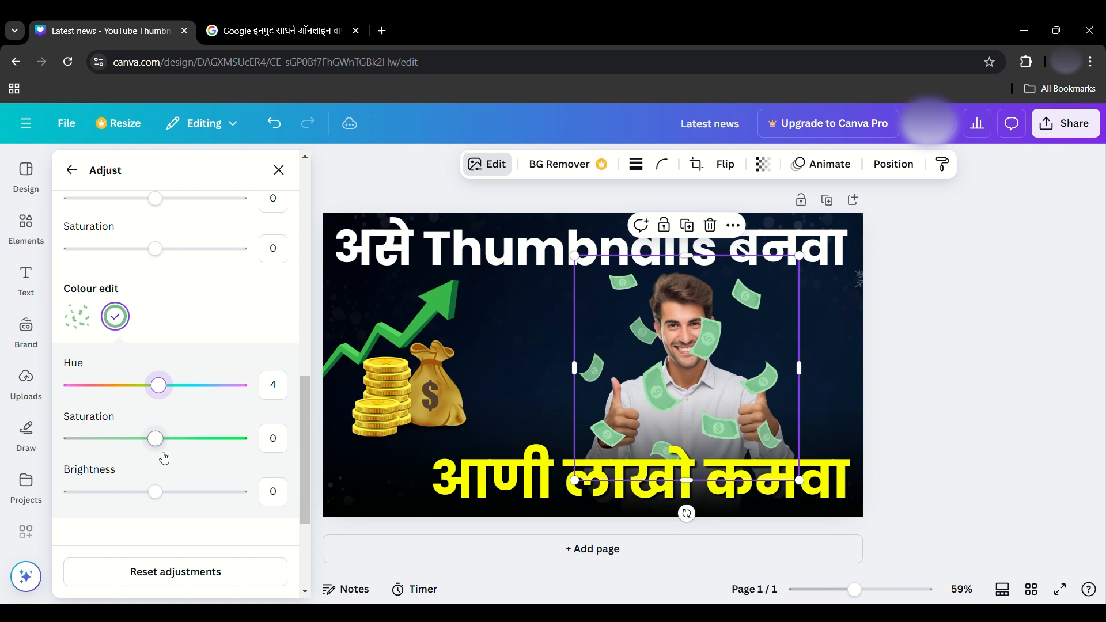
drag(163, 447, 206, 442)
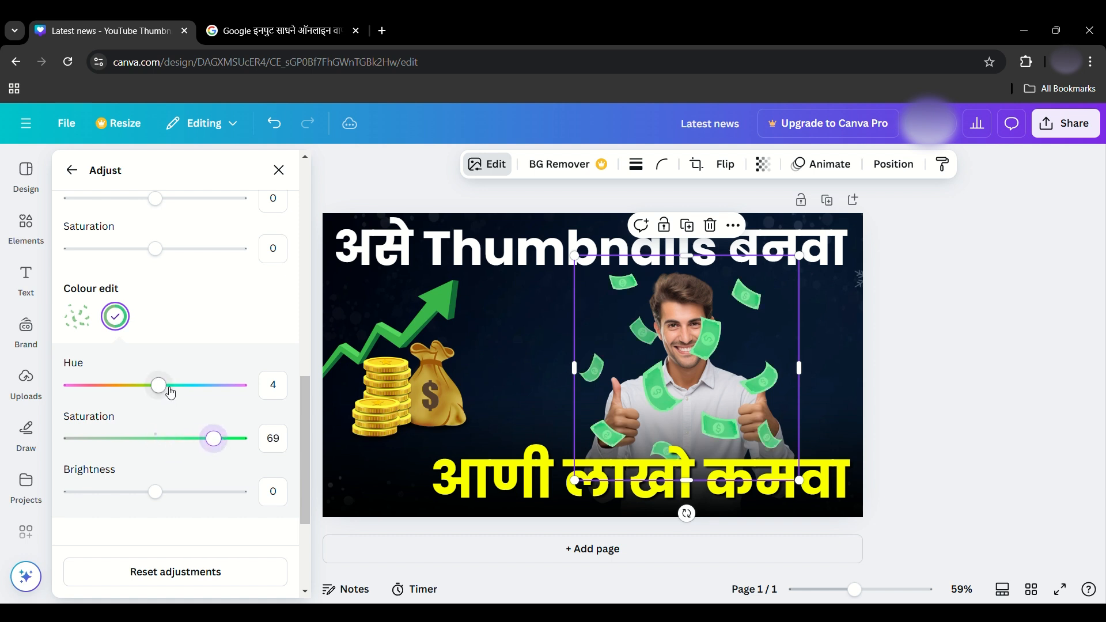
mouse_move(171, 392)
mouse_down()
mouse_move(143, 388)
mouse_move(154, 391)
mouse_up()
click(685, 375)
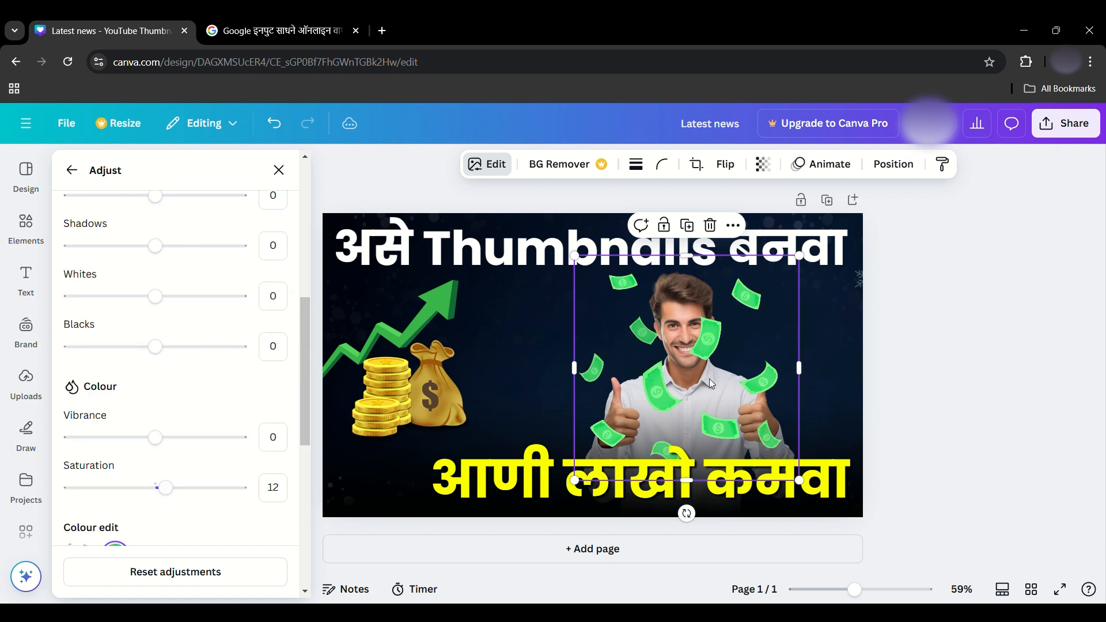
click(849, 346)
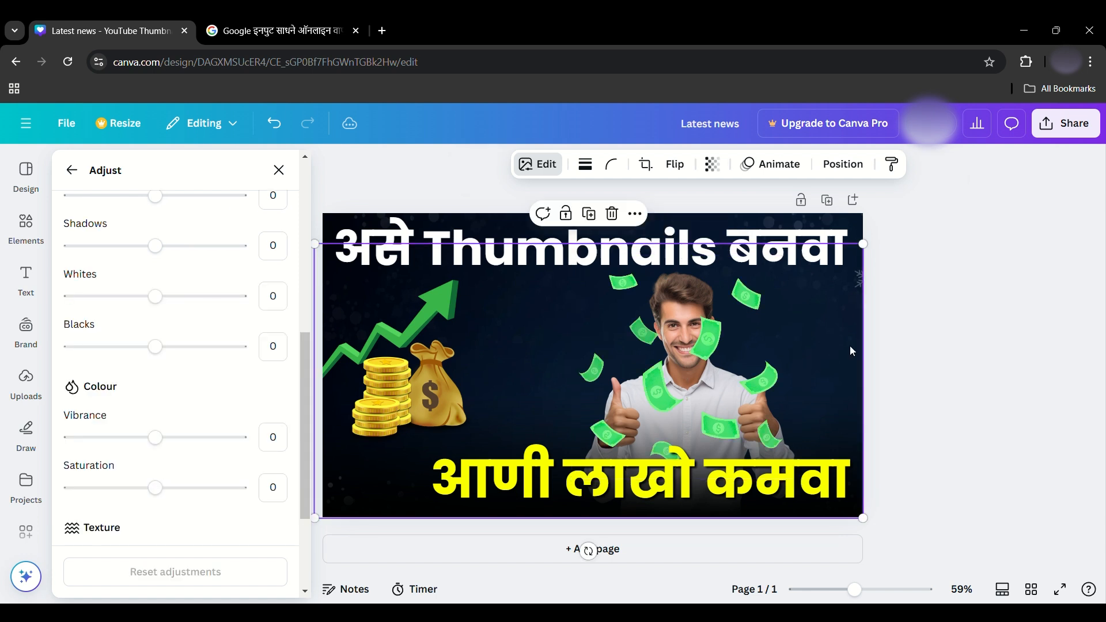
Move the banknotes layer behind the man's picture, directly above the dark background.
click(676, 393)
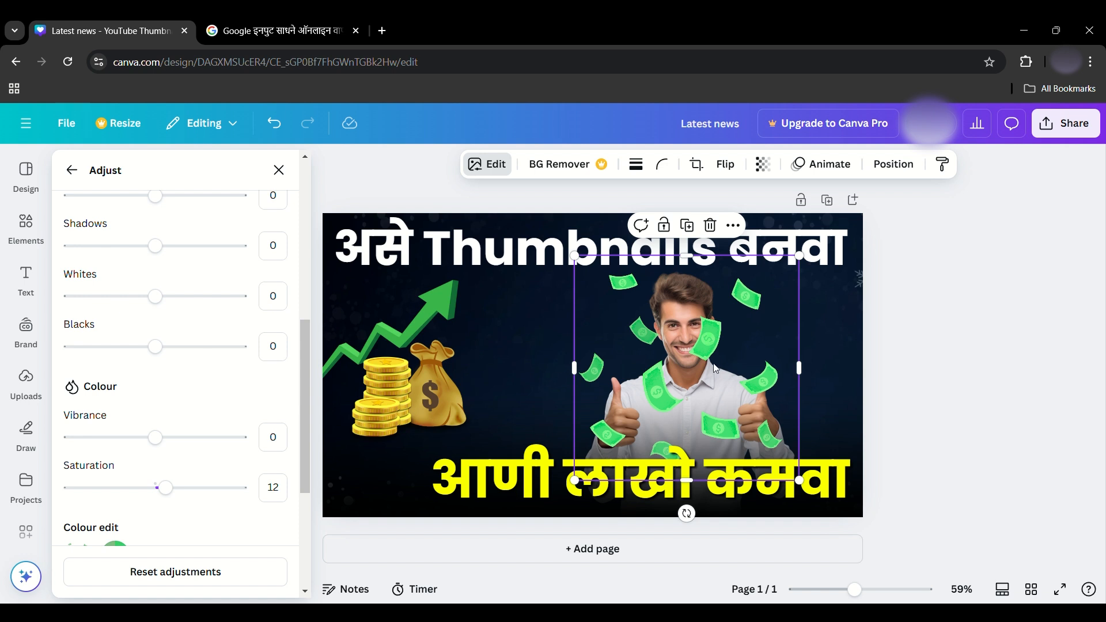
click(896, 164)
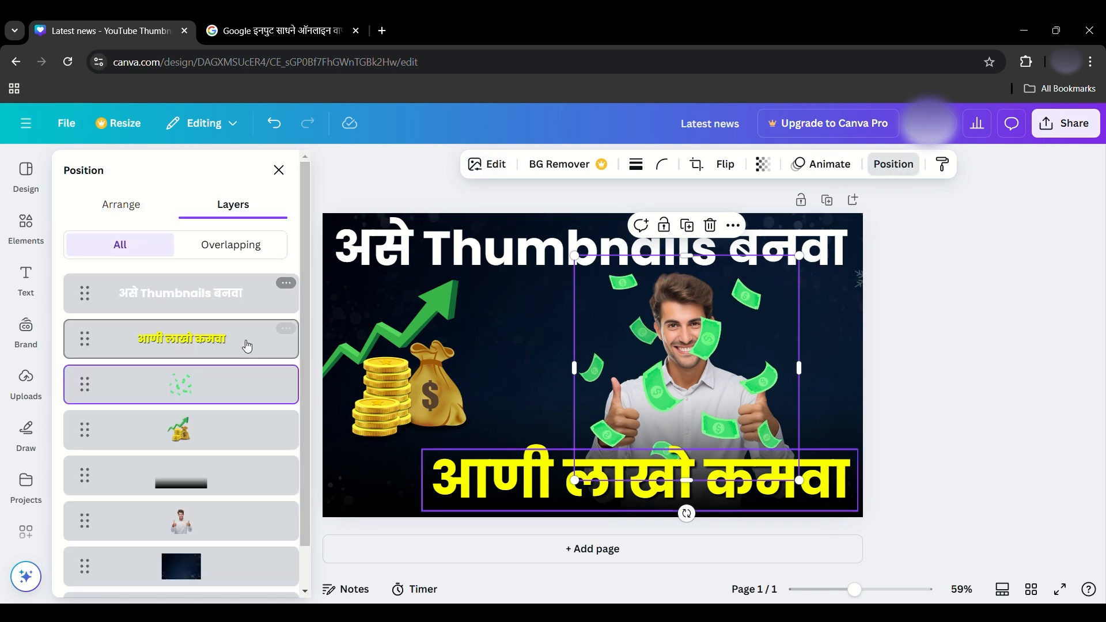
drag(233, 401, 222, 535)
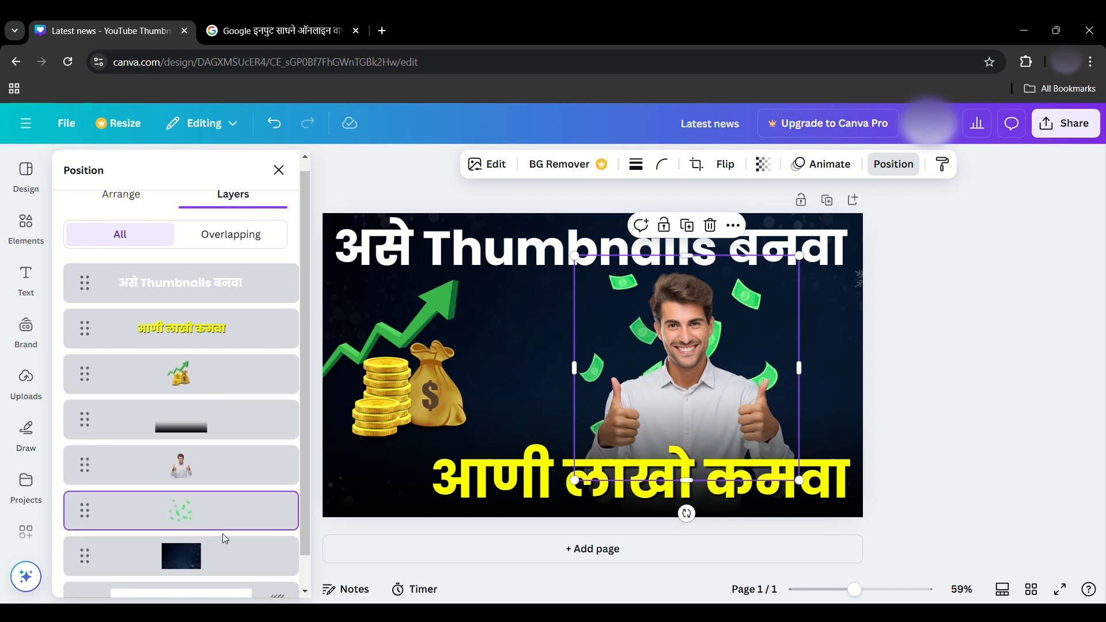
Enlarge the banknotes image slightly so the notes spread wider around the man, and deselect it.
click(770, 318)
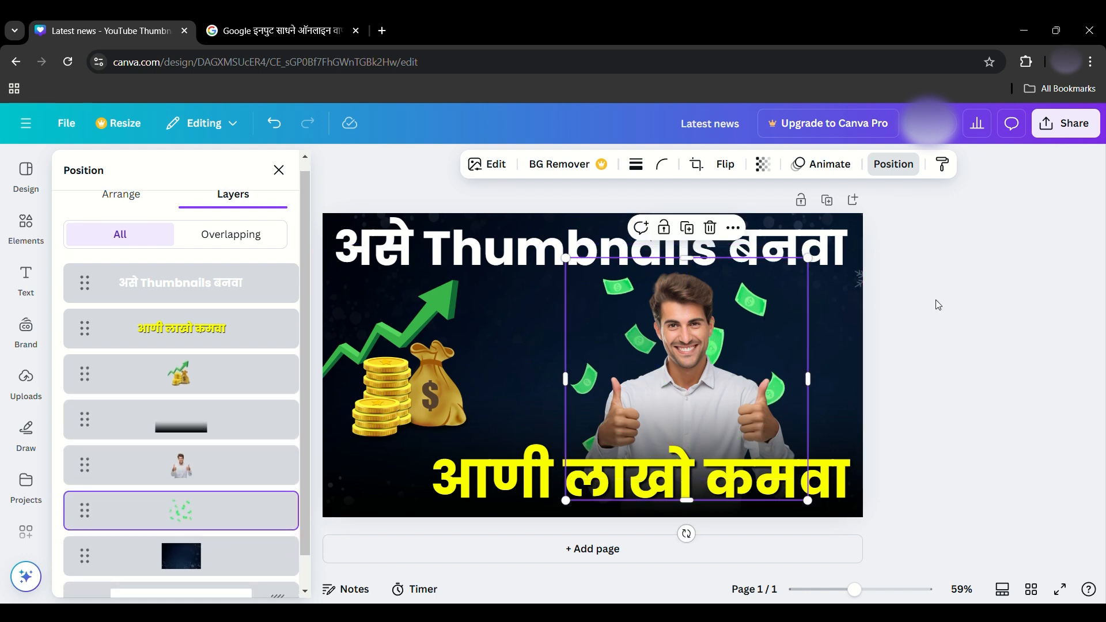
key(Escape)
key(Escape)
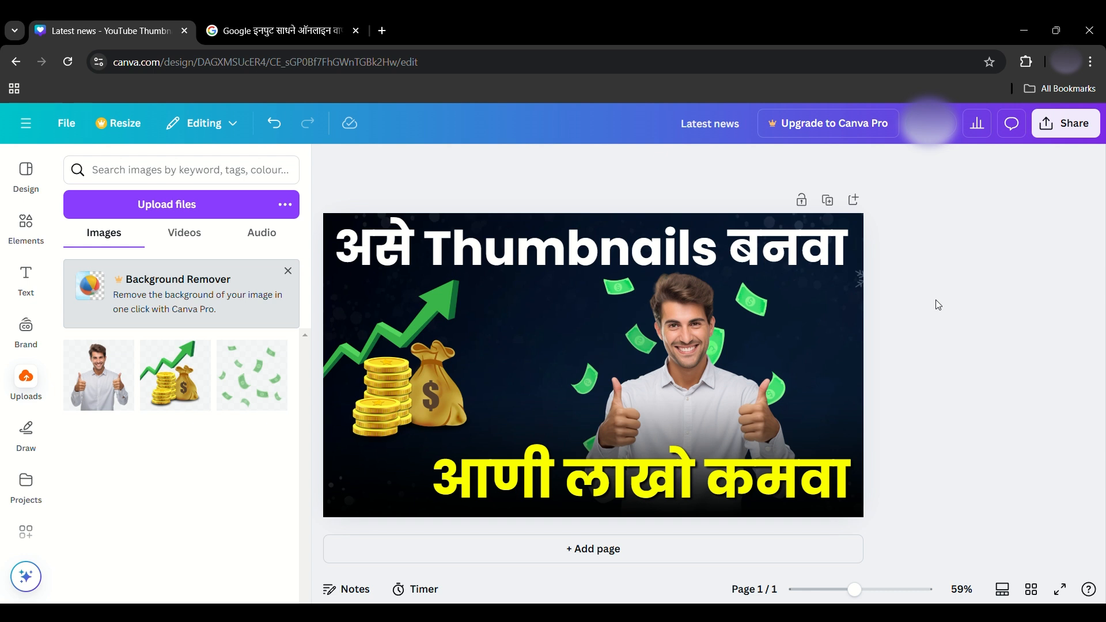
Search the elements for emoji and add the orange face with black sunglasses from the graphics to the thumbnail.
click(25, 226)
click(203, 170)
text(emoji)
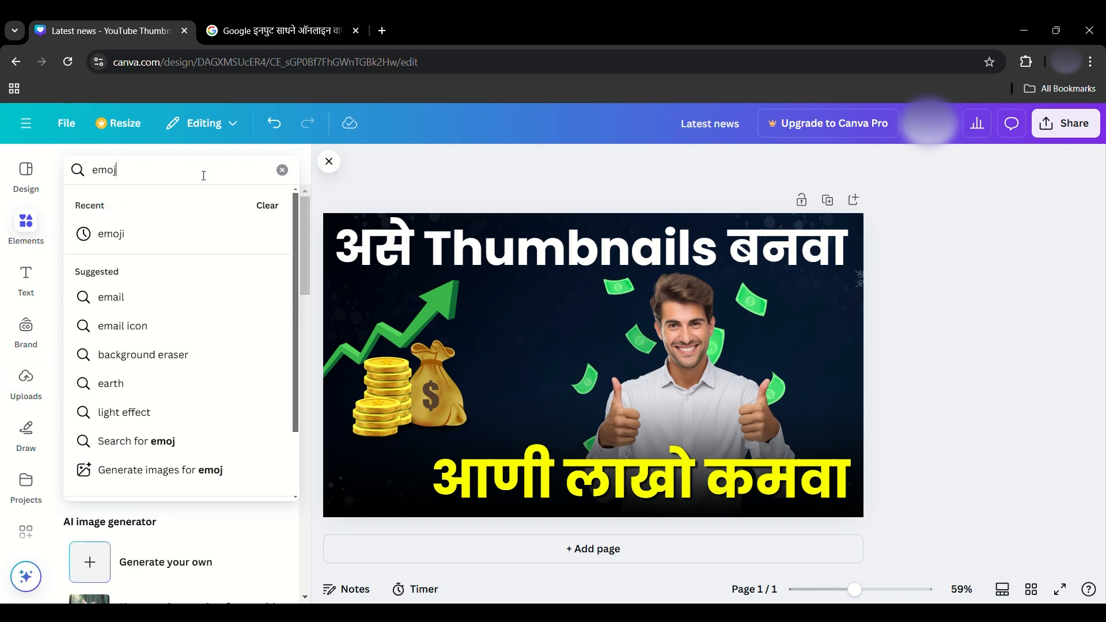
key(Return)
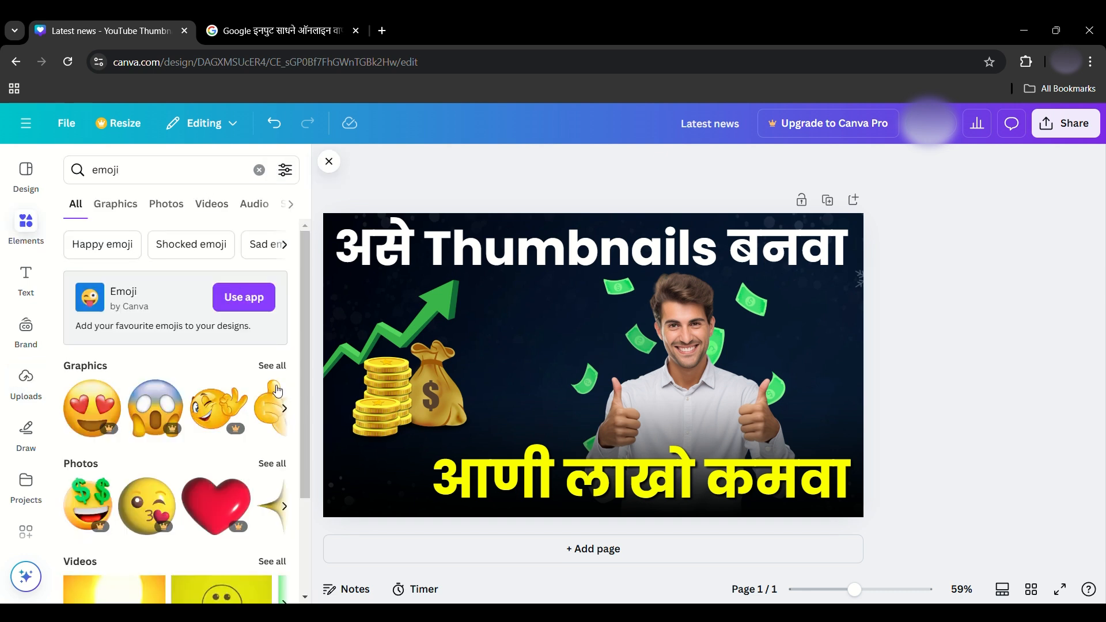
click(273, 368)
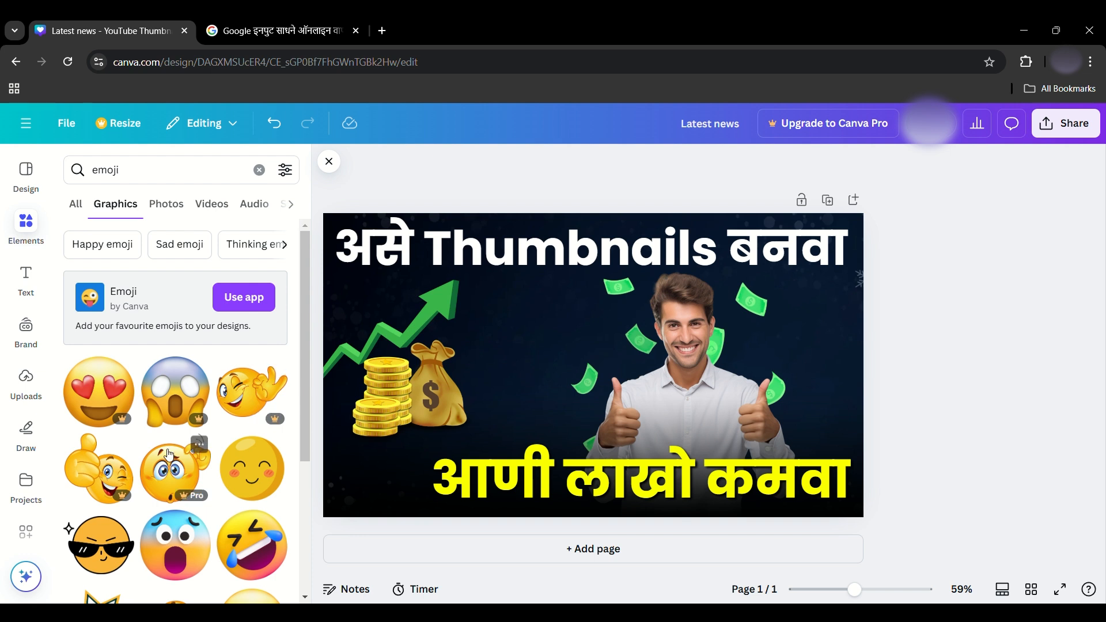
scroll(166, 455, down, 1)
scroll(166, 455, down, 1)
click(101, 423)
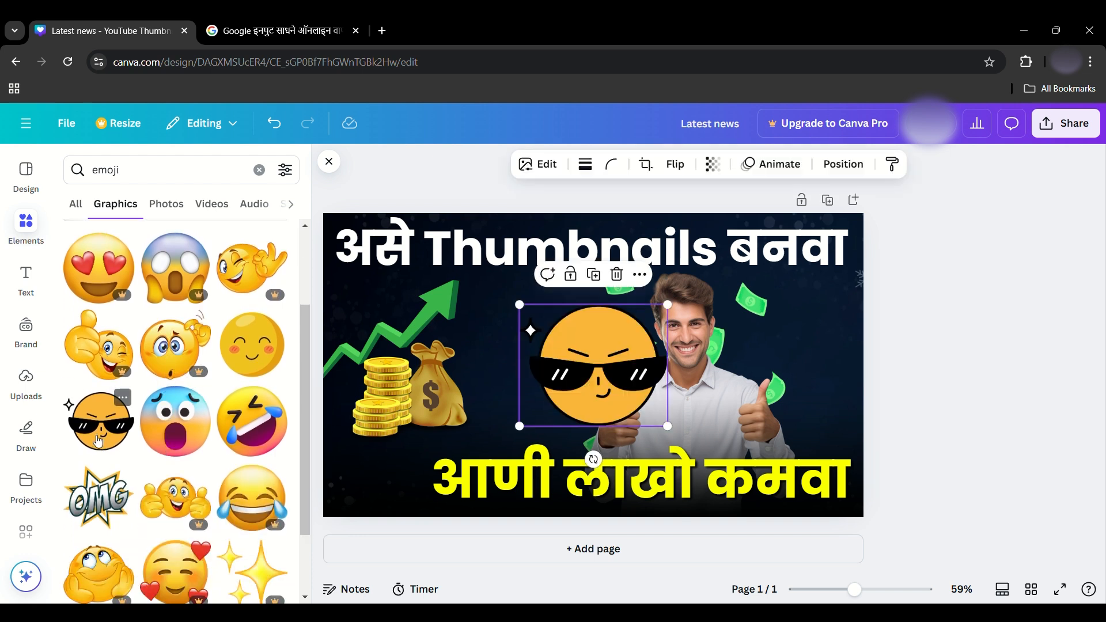
Shrink the sunglasses emoji and place it between the money bag and the man, level with the man's chest.
drag(667, 426, 561, 385)
drag(529, 352, 539, 352)
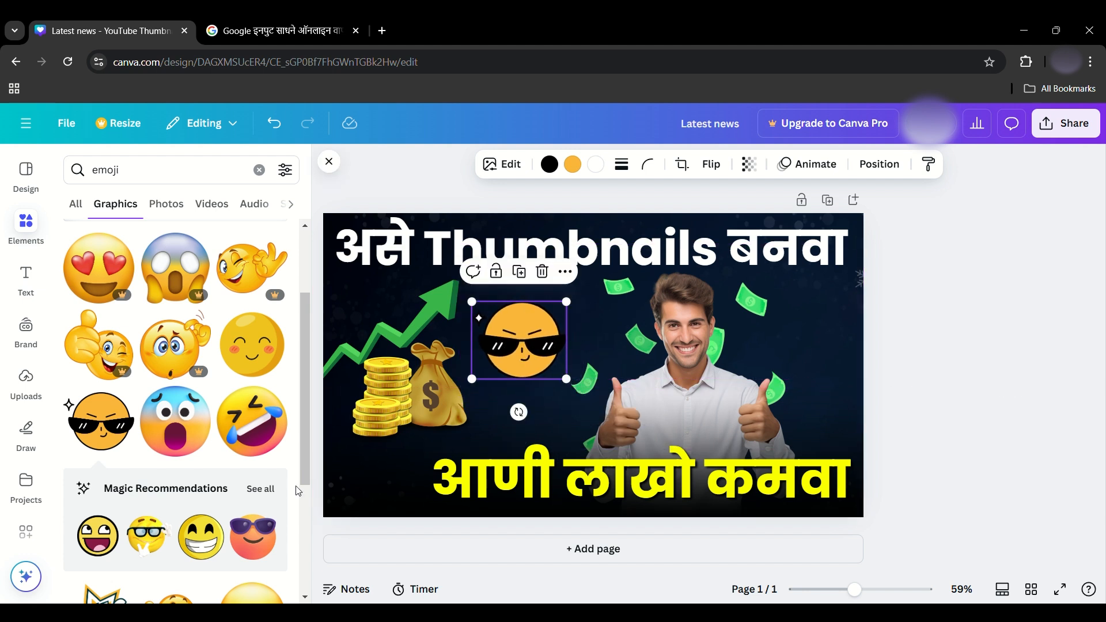
click(353, 512)
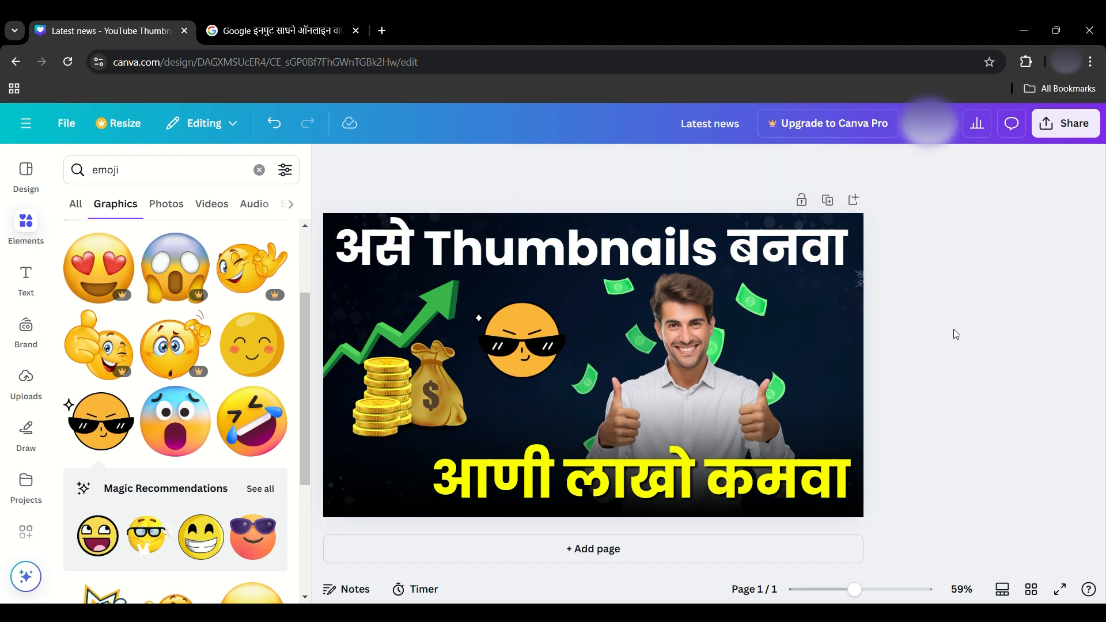
click(534, 344)
drag(535, 344, 535, 369)
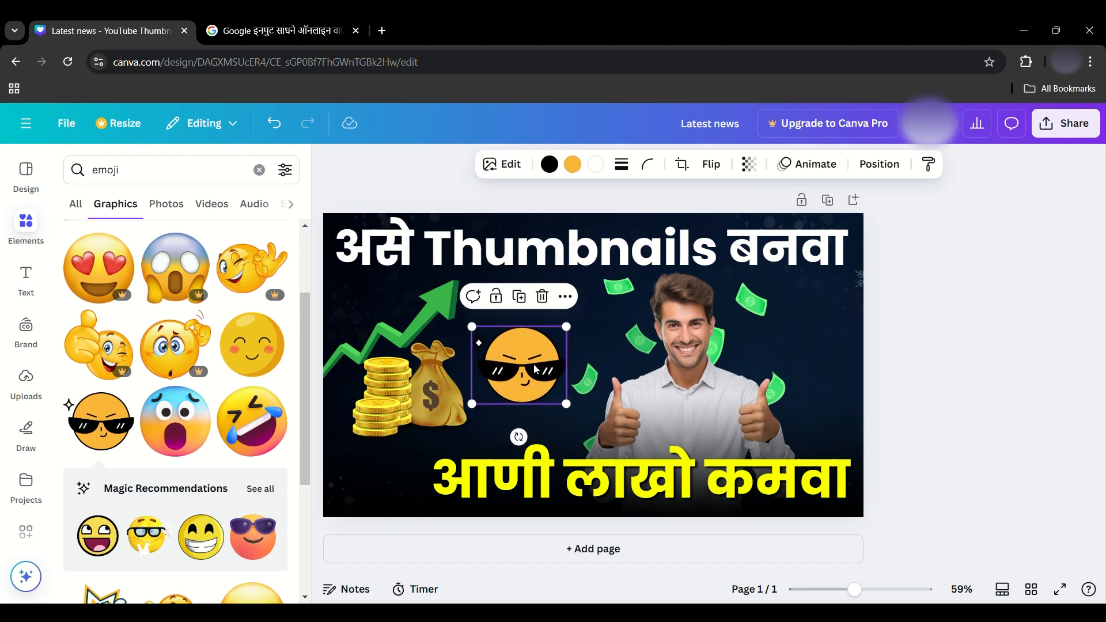
click(1033, 322)
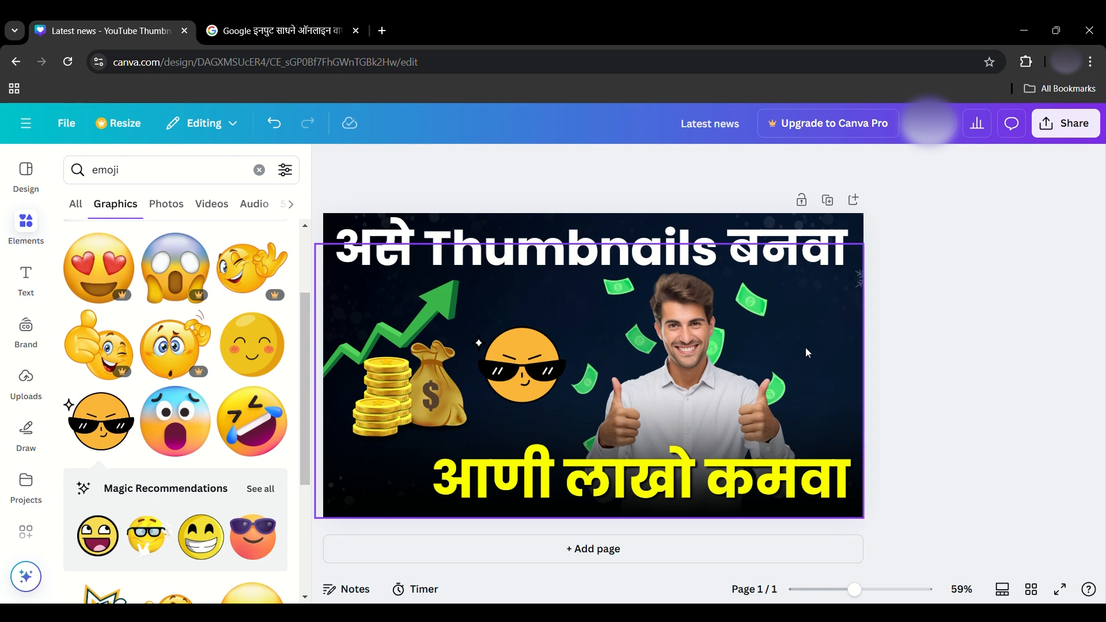
Search the elements for star, add the yellow four-pointed sparkle graphic, and move it beside the man on the thumbnail's right side.
click(259, 170)
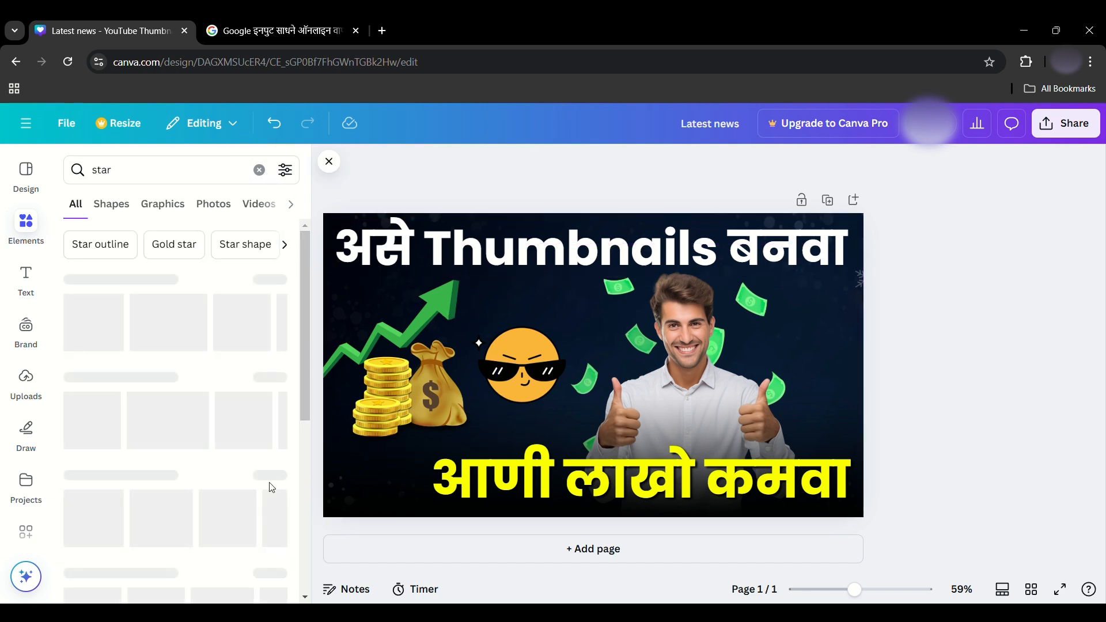
click(102, 416)
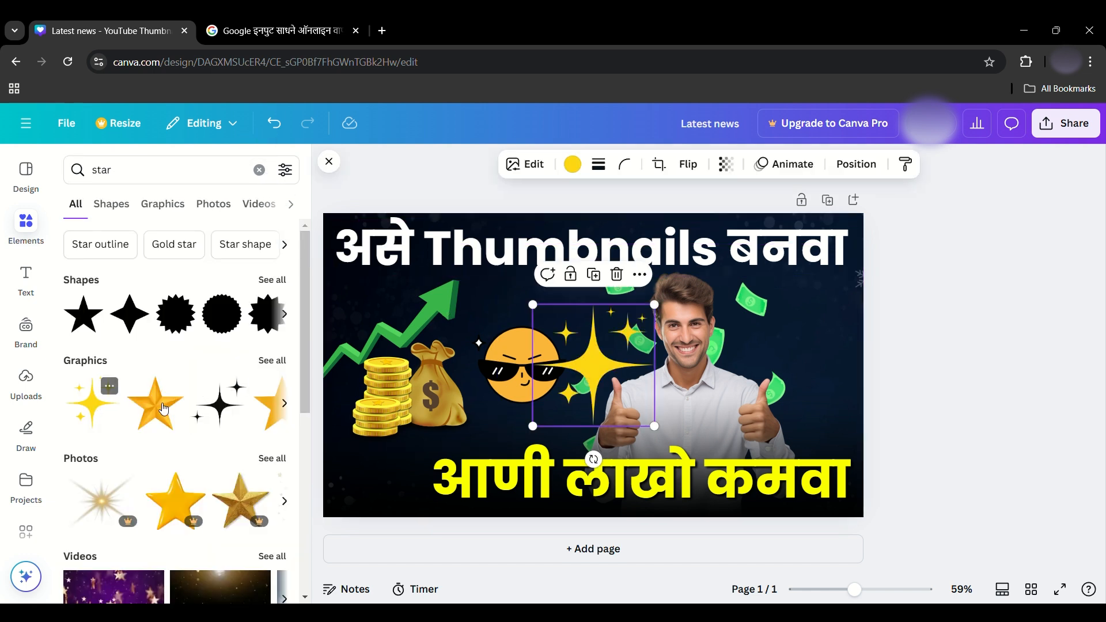
drag(542, 382, 746, 359)
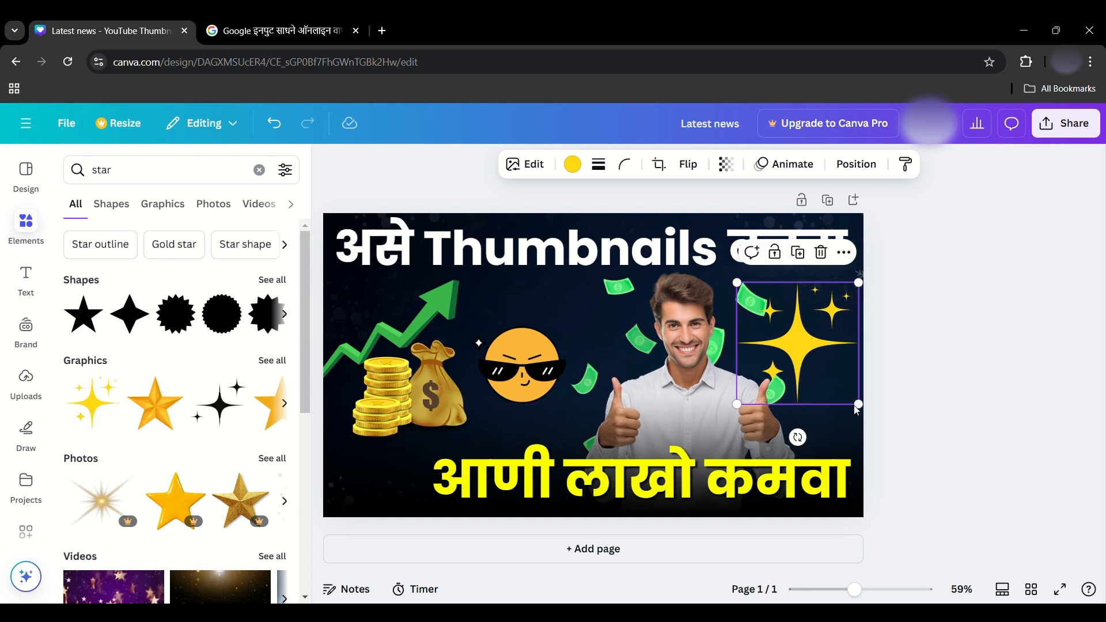
Shrink the sparkle to about half its size and place it near the thumbnail's right edge, clear of the banknotes.
drag(860, 408, 827, 373)
drag(777, 329, 813, 344)
drag(870, 394, 838, 368)
drag(813, 314, 834, 327)
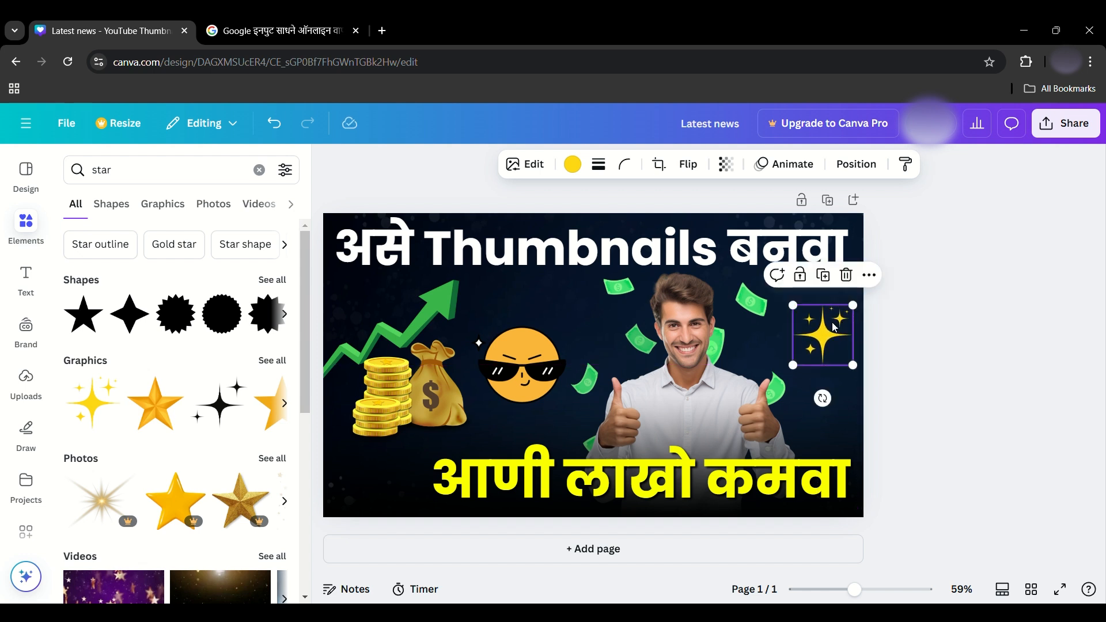
click(967, 382)
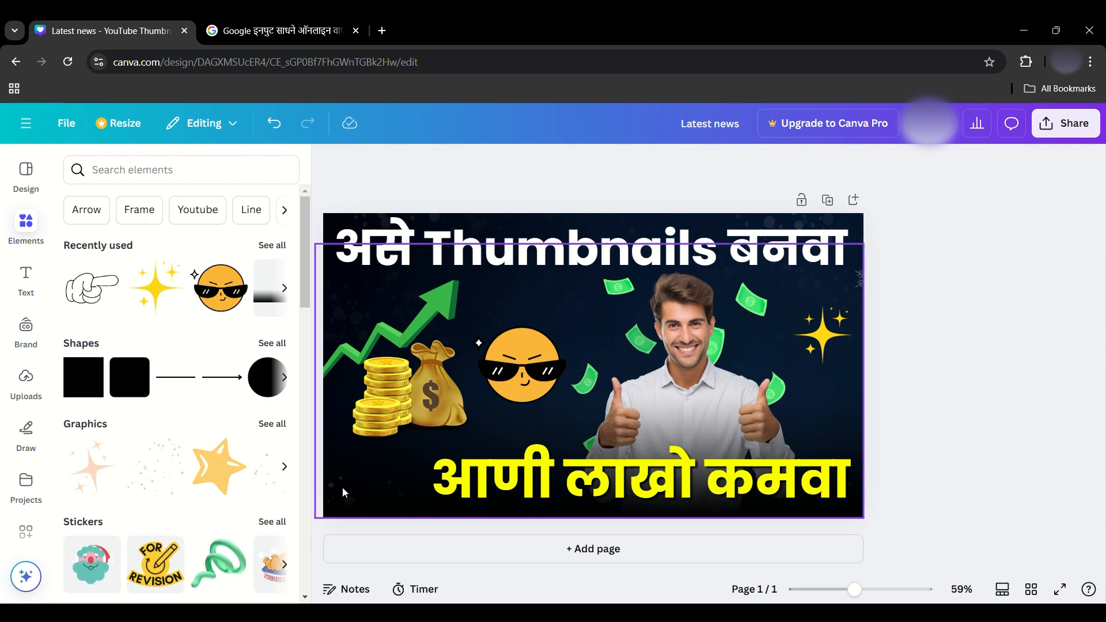
Search the graphics for blob, add the pink rounded-triangle blob, and move it partly off the thumbnail's lower-left corner.
click(224, 167)
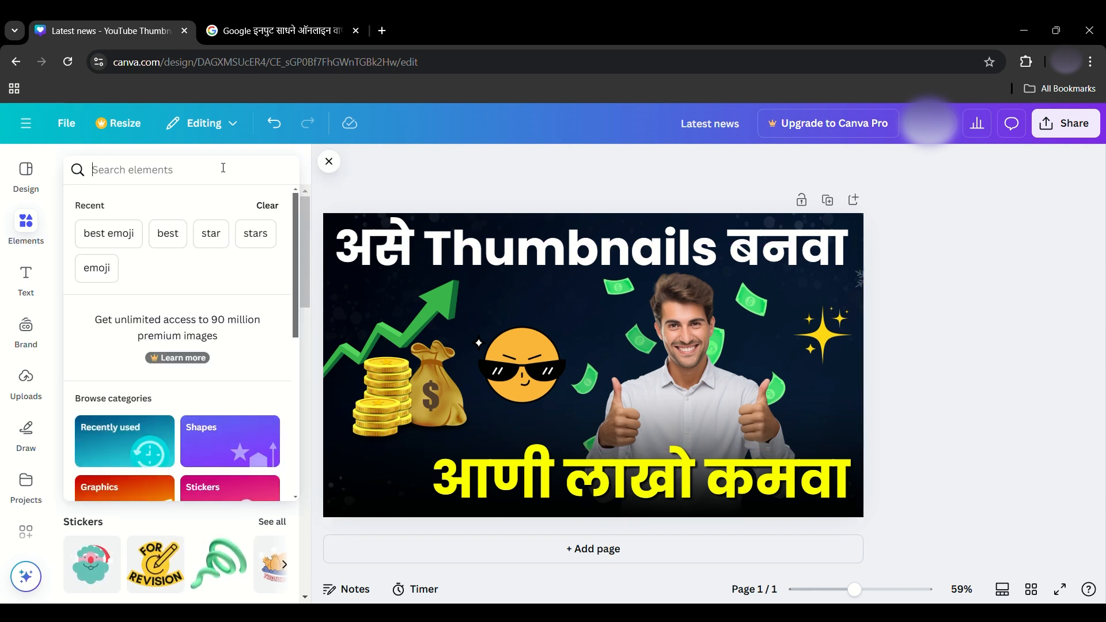
text(blob)
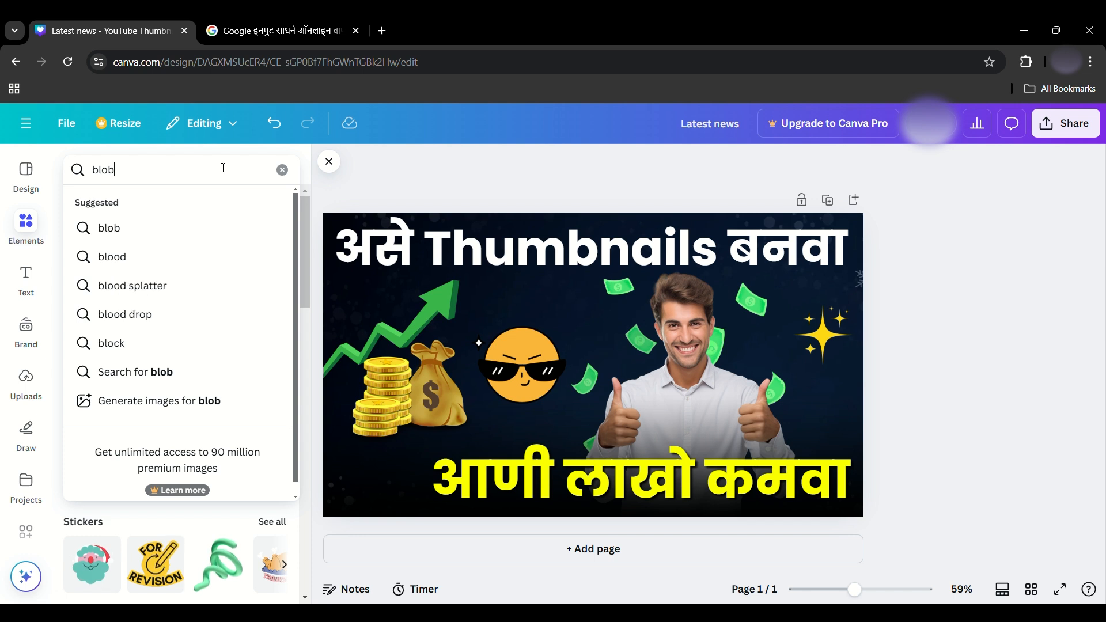
key(Return)
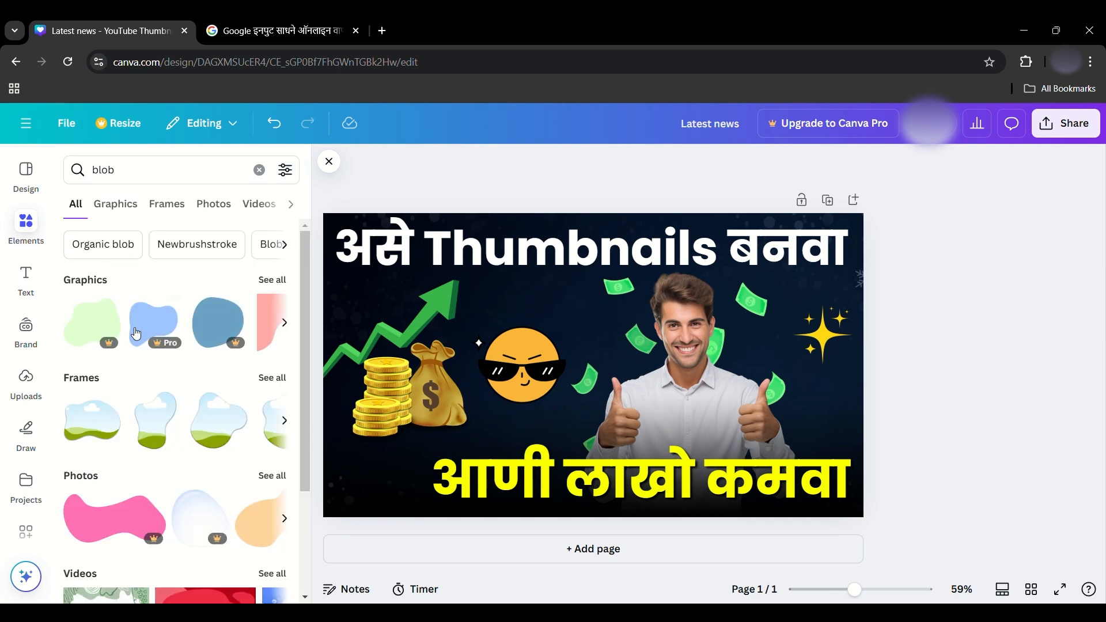
click(280, 282)
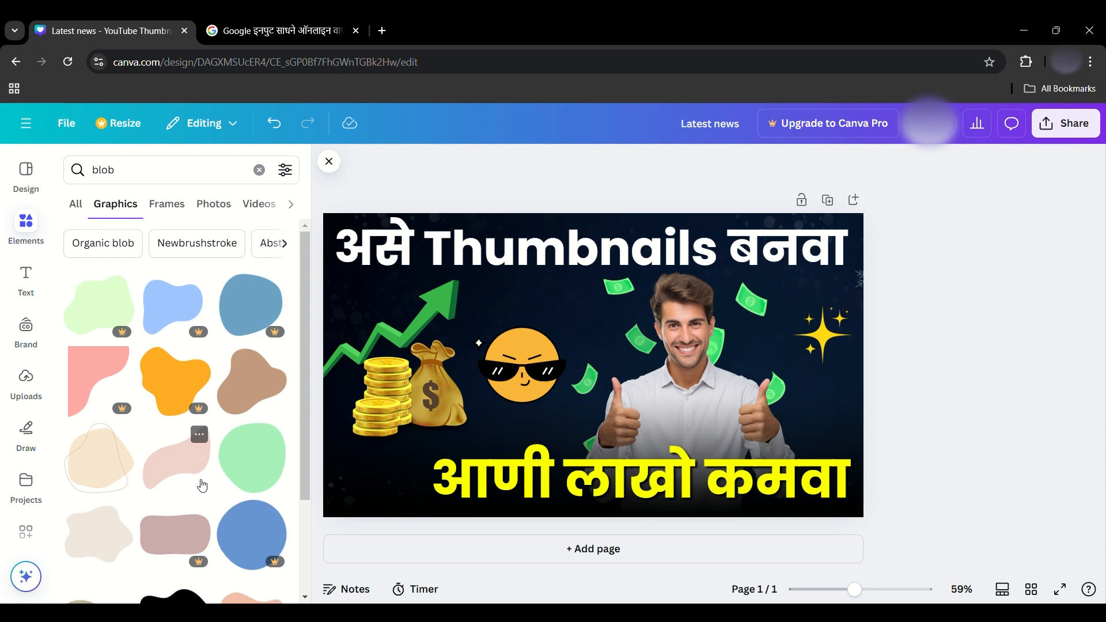
scroll(202, 486, down, 5)
click(252, 296)
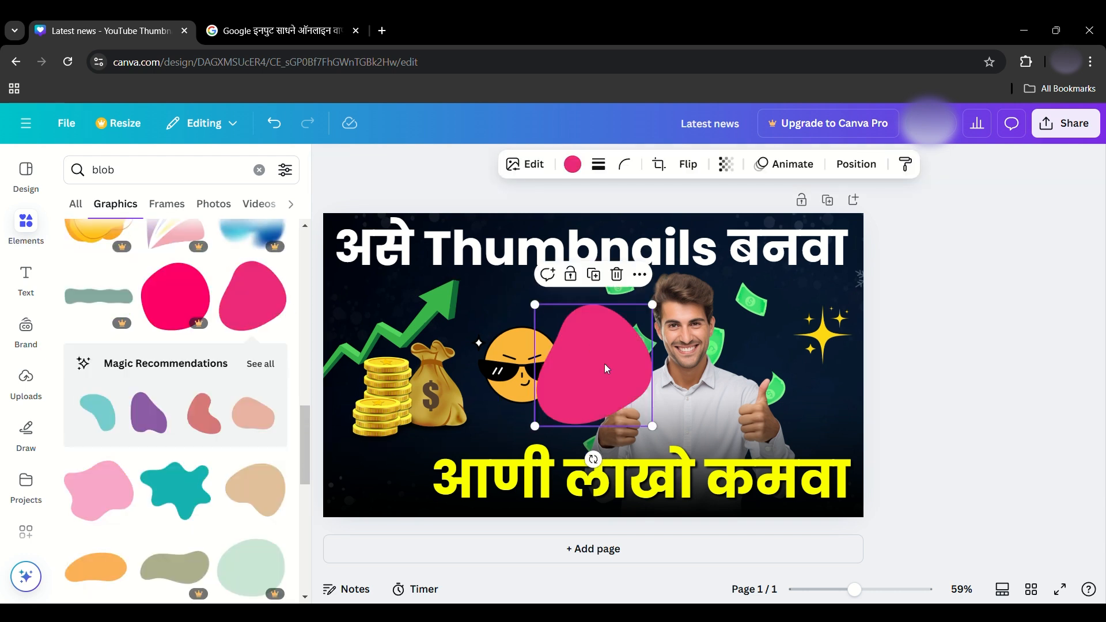
drag(606, 368, 338, 521)
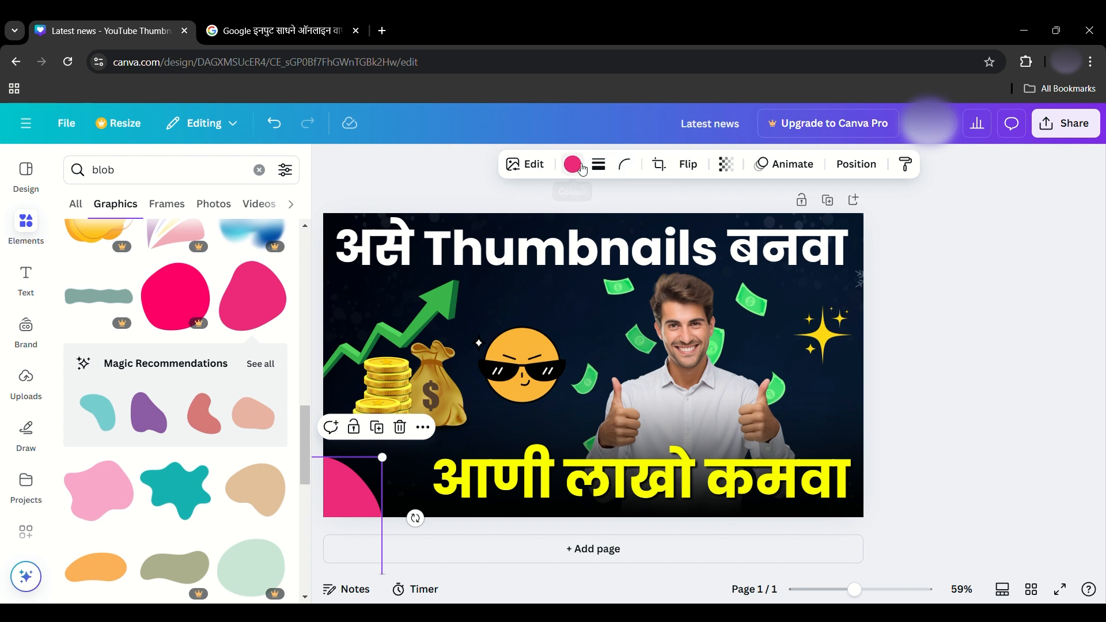
Recolour the corner blob to golden yellow #FFC700 and deselect it.
click(581, 168)
click(123, 288)
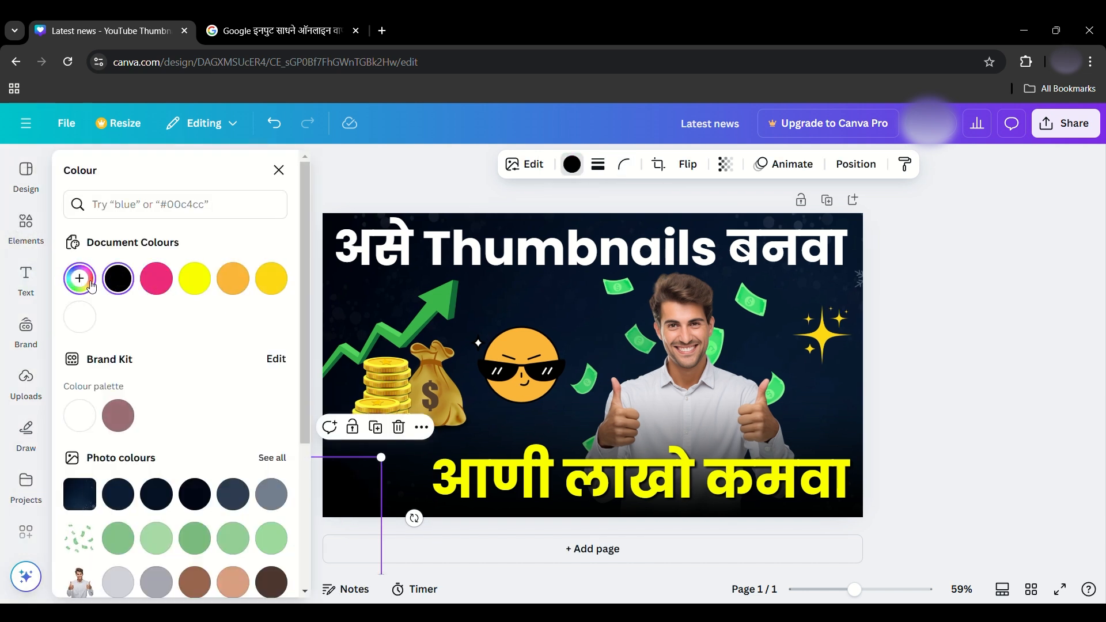
click(80, 282)
click(153, 315)
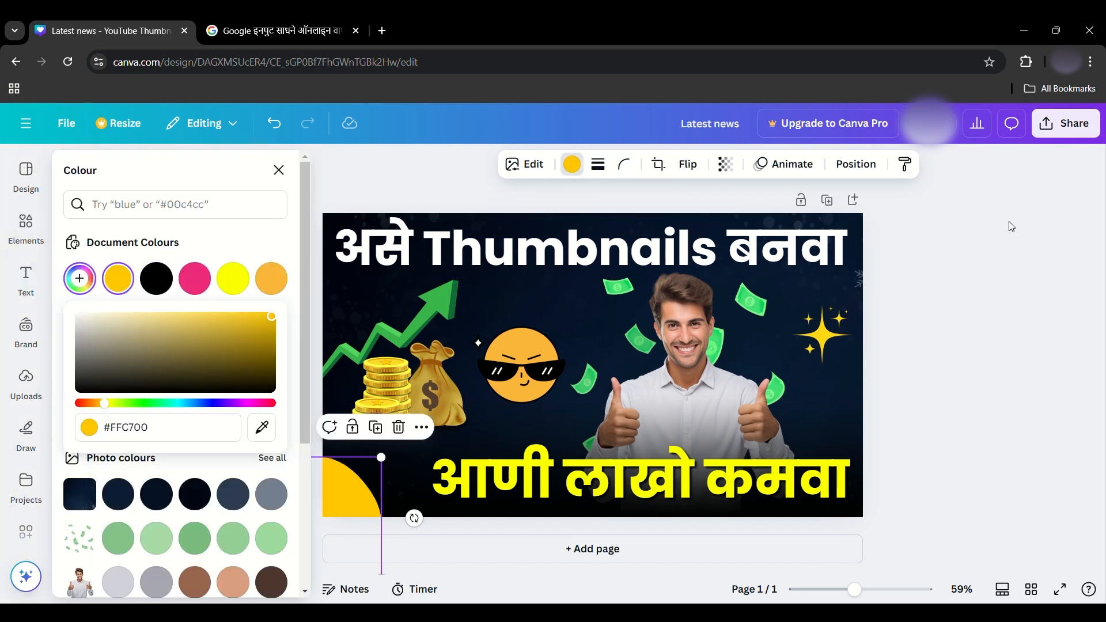
click(1008, 223)
click(1092, 334)
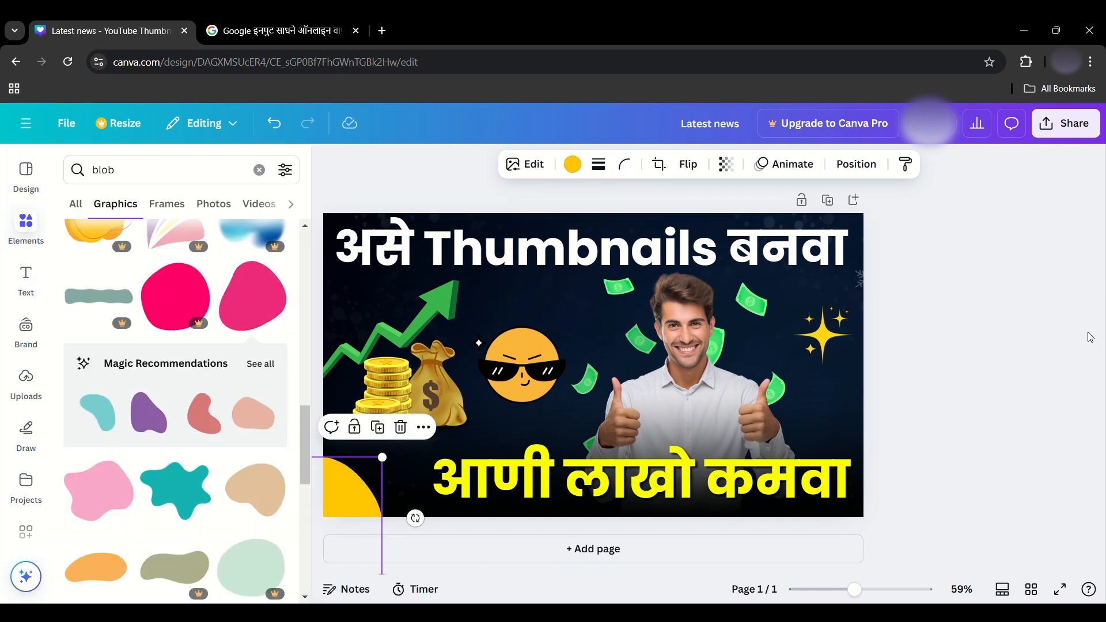
click(1090, 337)
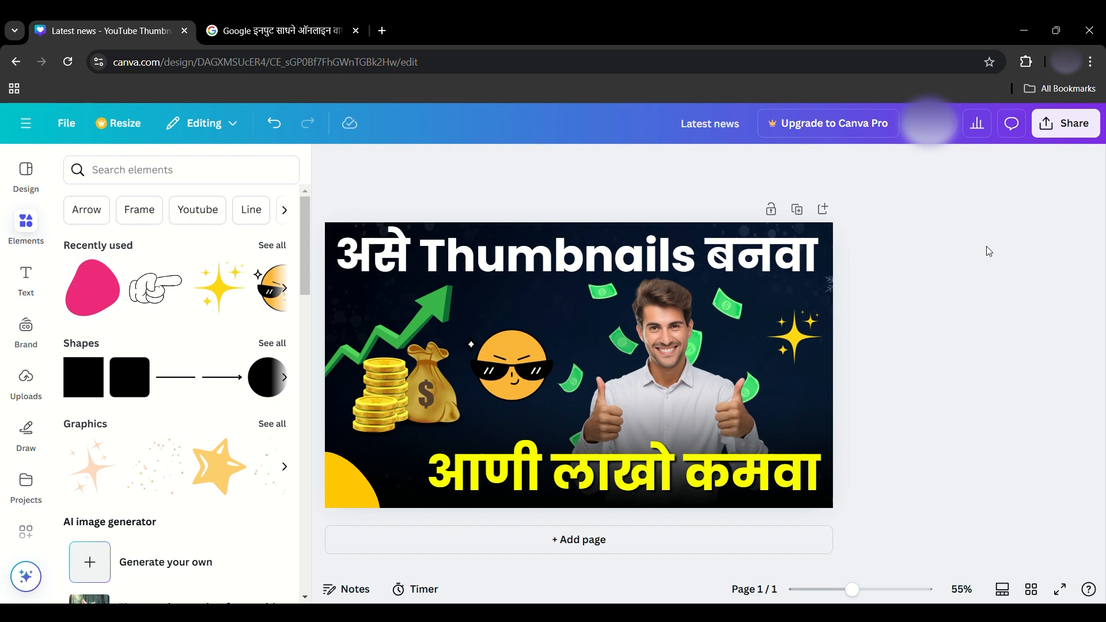
Download the thumbnail as a PNG at size 1 (1,280 × 720 px).
click(1066, 124)
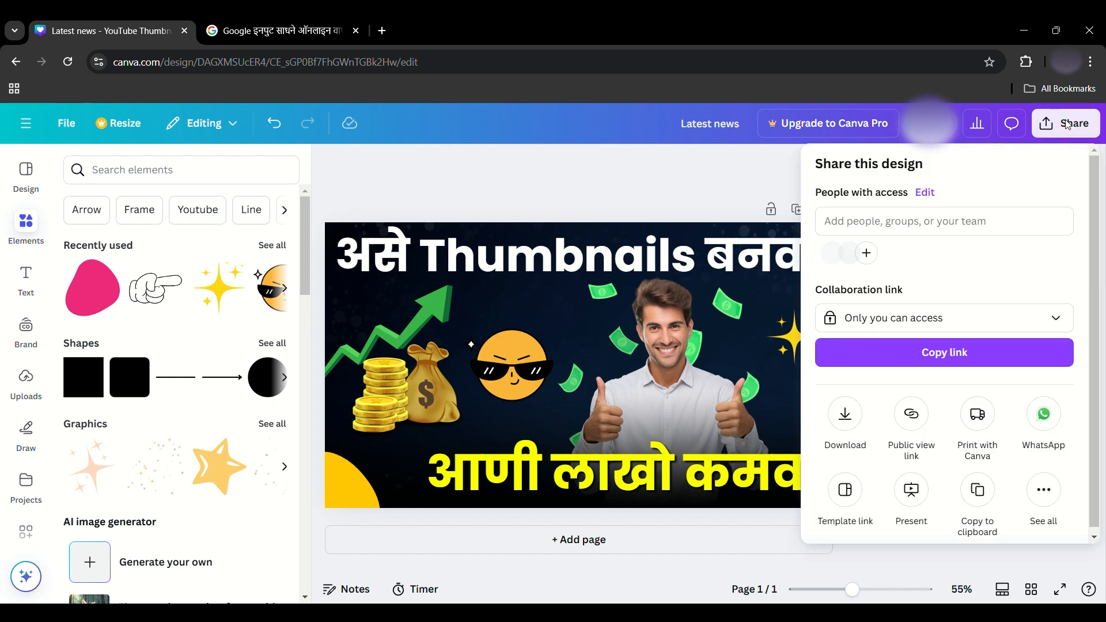
click(846, 415)
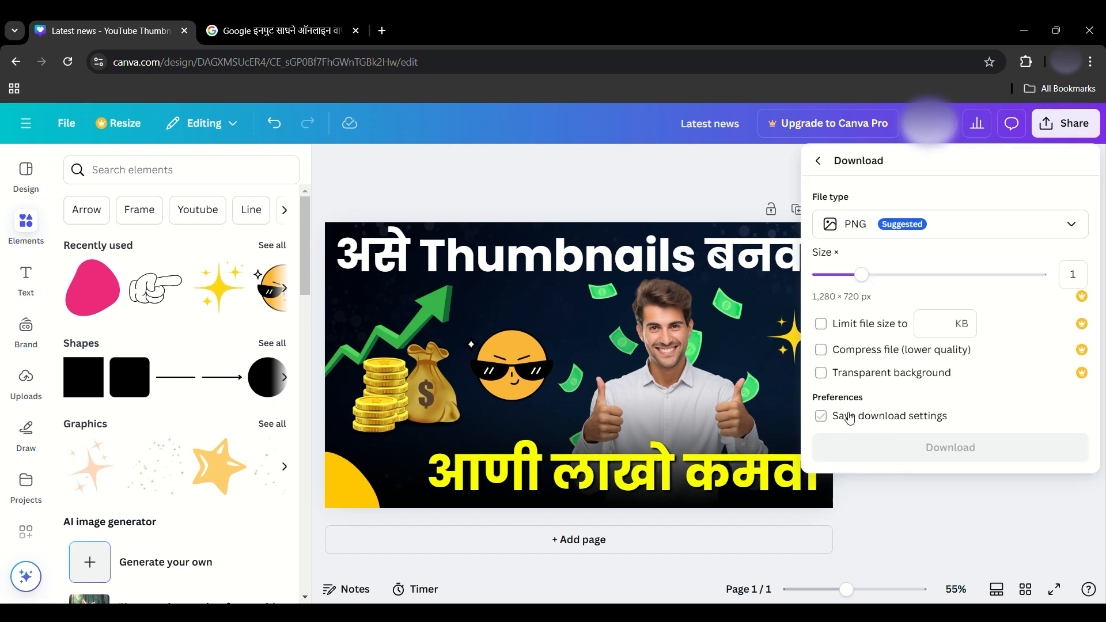
click(888, 227)
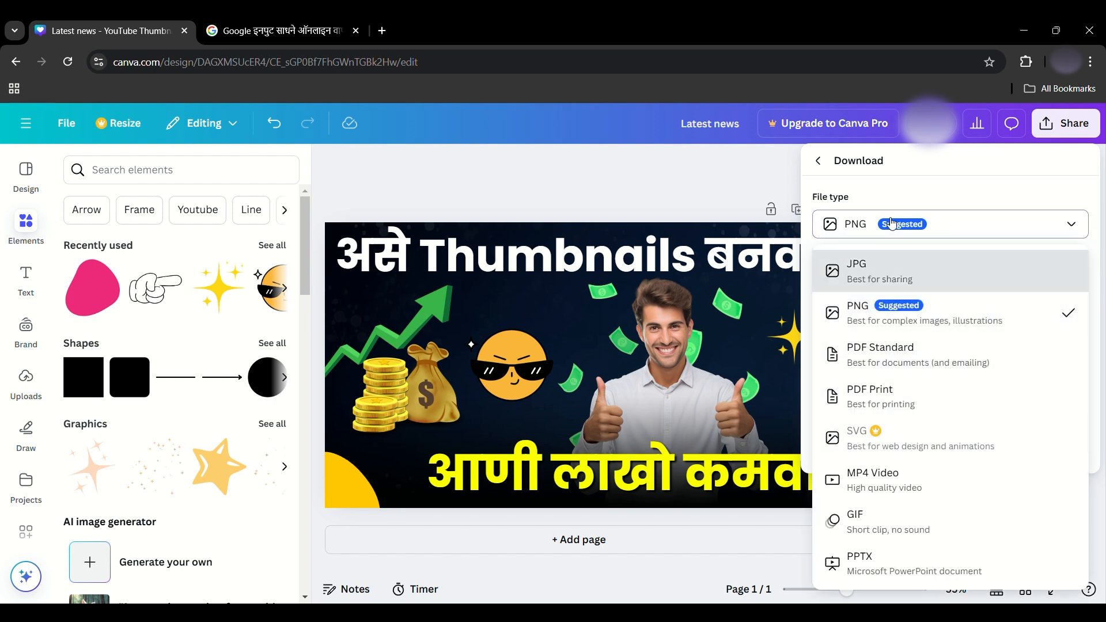
click(892, 223)
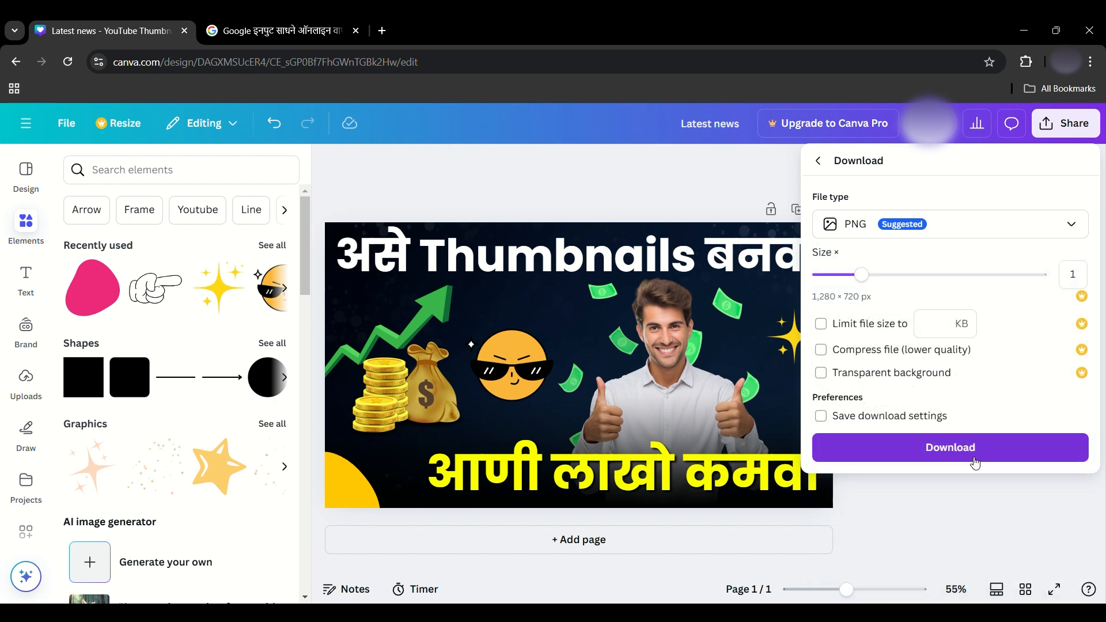
click(955, 461)
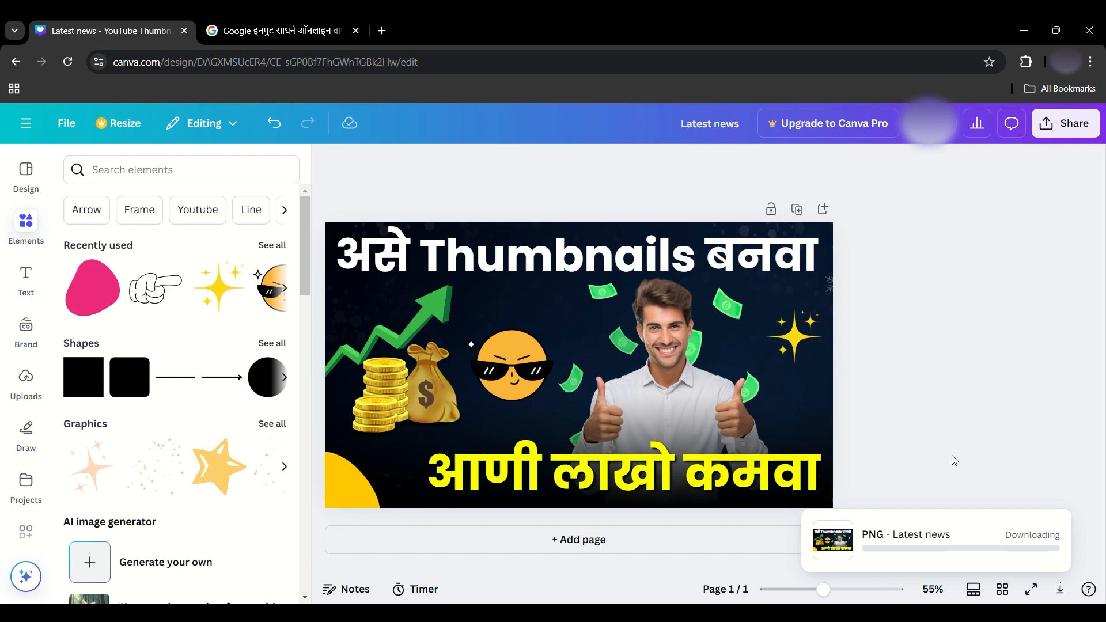